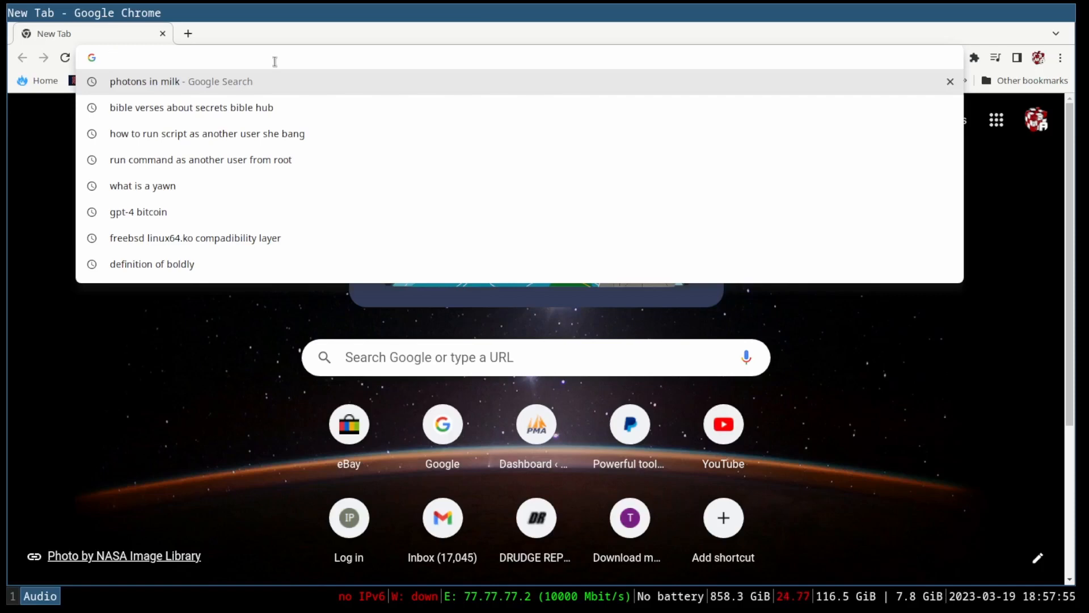
Log in to the WordPress admin at texas-wild.net/wp-admin with the prefilled credentials and Remember Me enabled.
type("texas-wild.net")
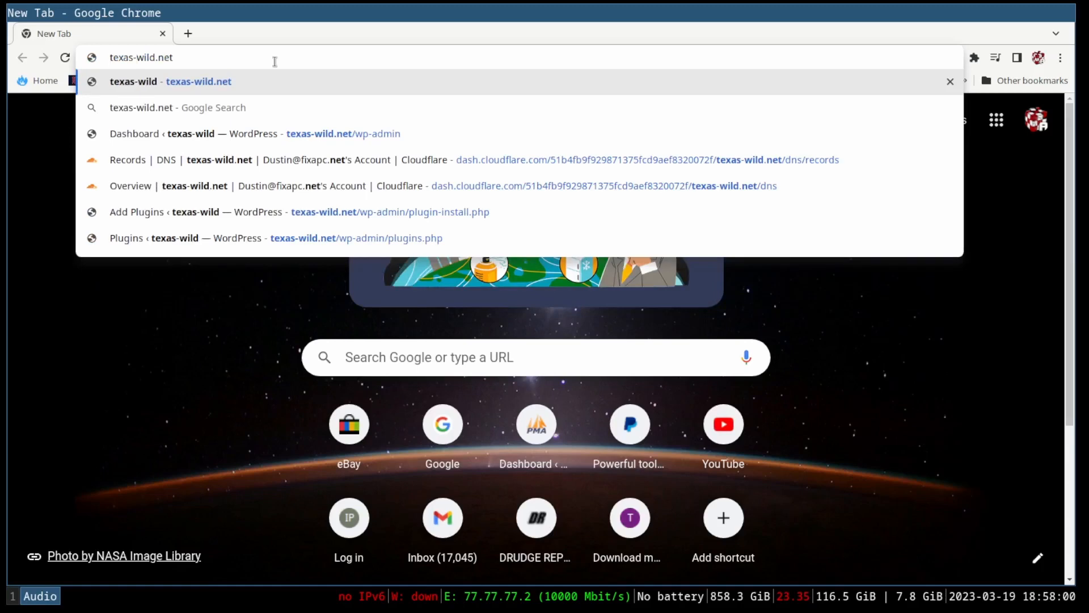
type("/wp-")
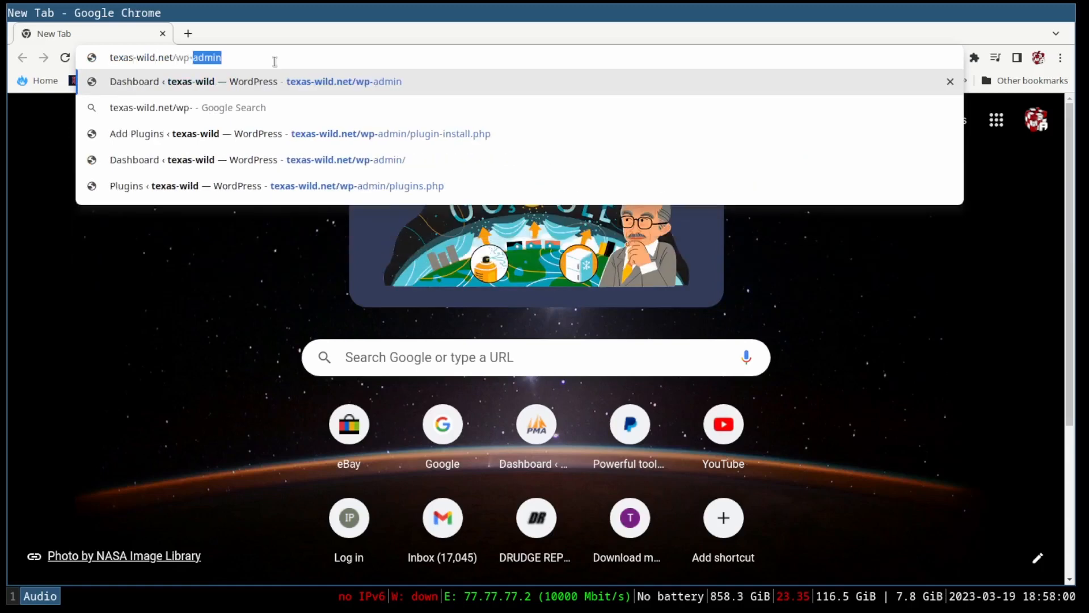
key("Return")
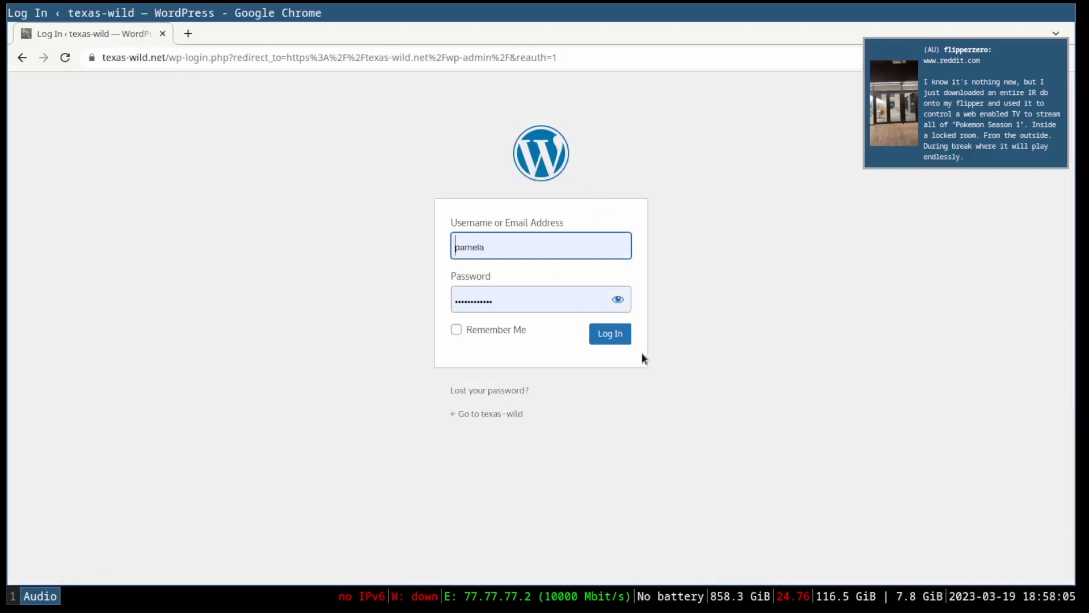
left_click(536, 339)
left_click(508, 335)
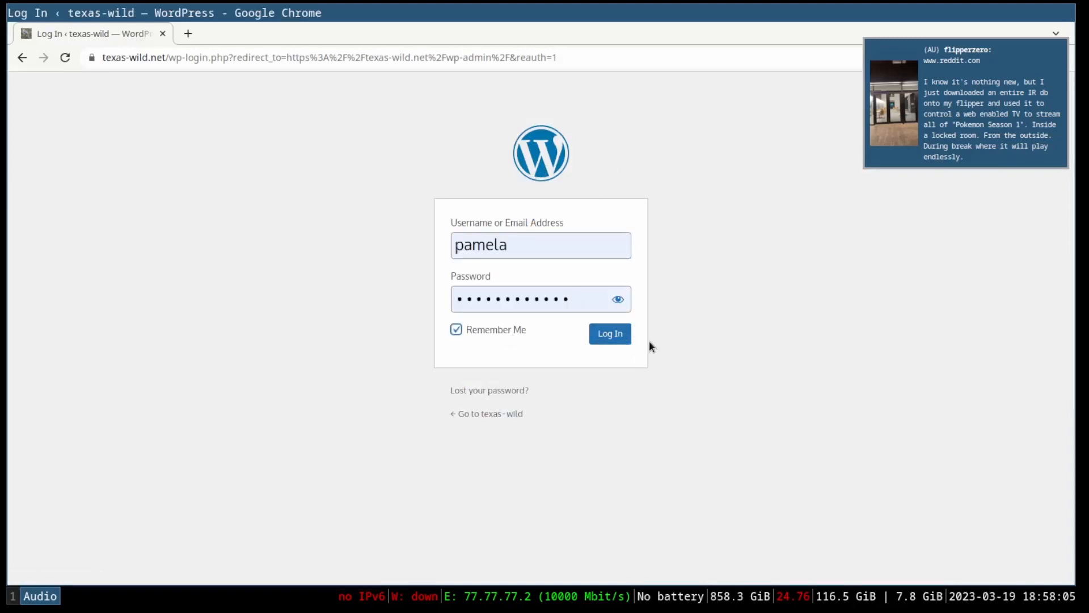
left_click(612, 334)
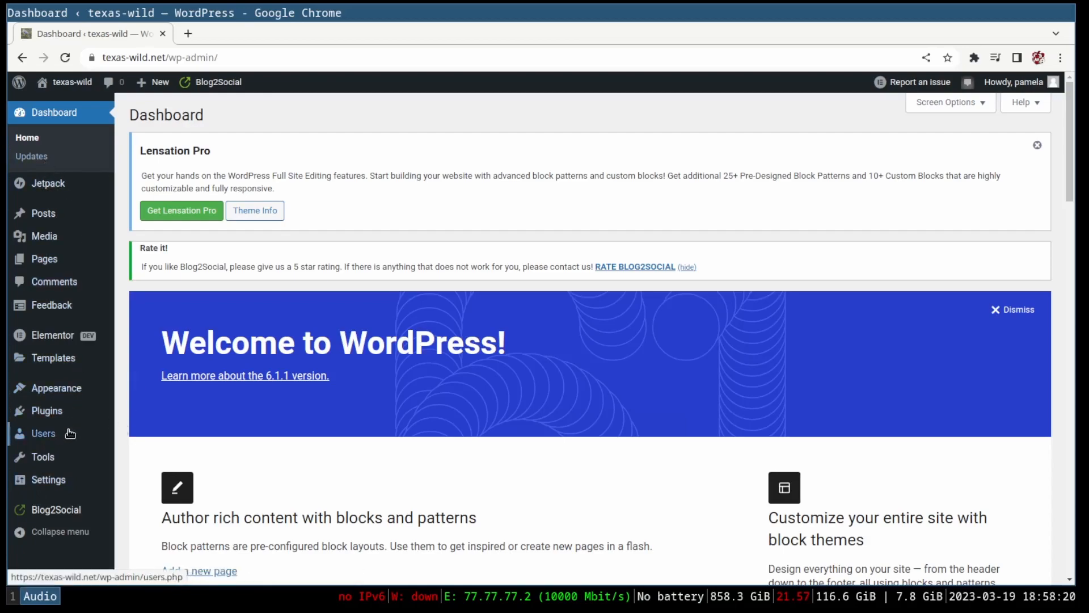
Open the installed plugins list and examine the Elementor and Elementor Beta (Developer Edition) entries.
left_click(40, 418)
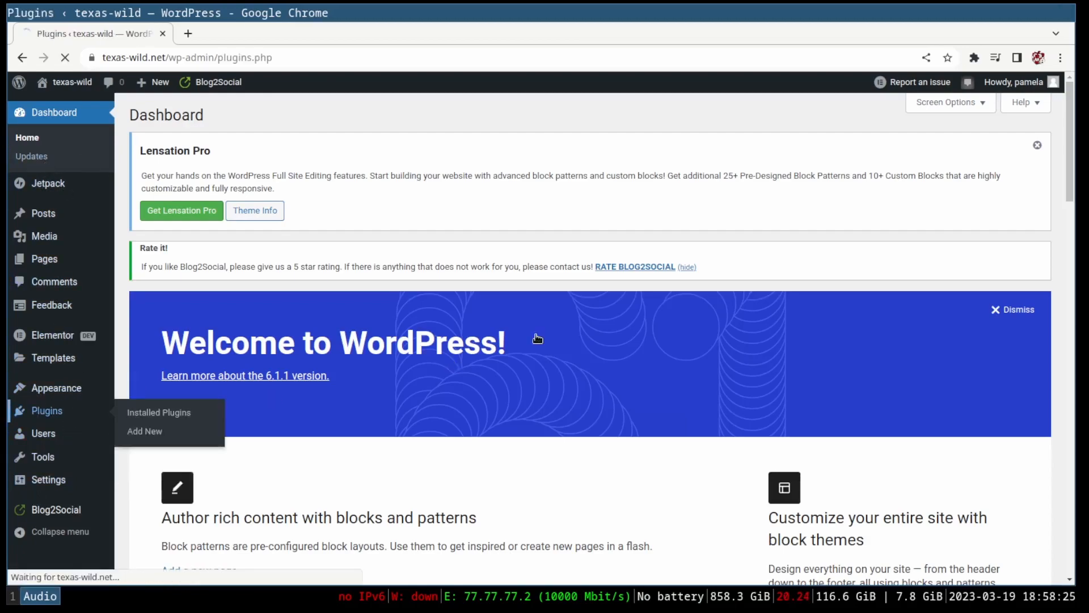
scroll(499, 218, "down", 4)
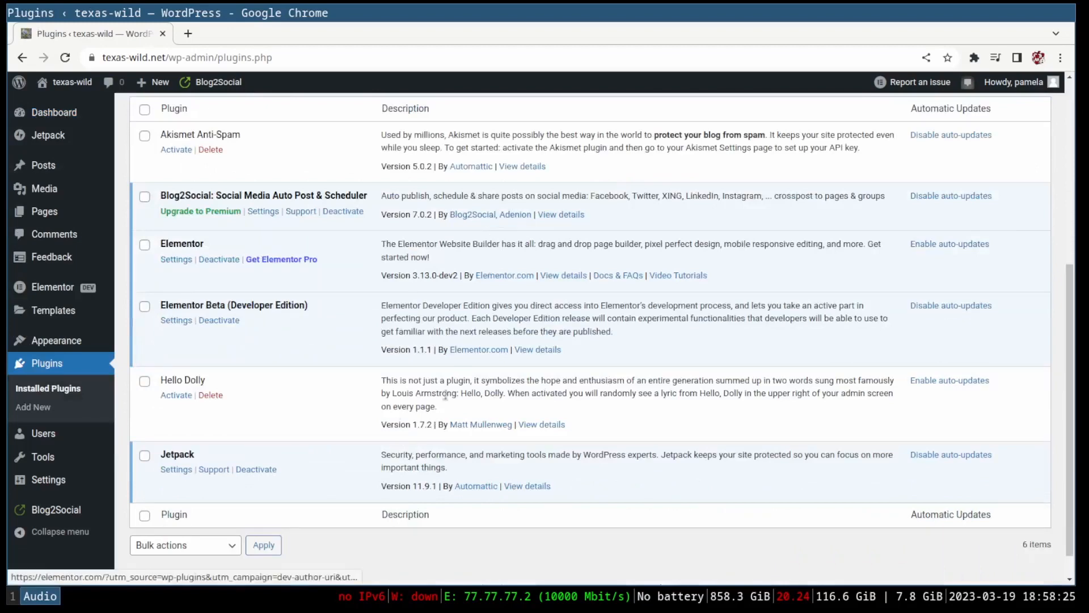
scroll(397, 406, "up", 2)
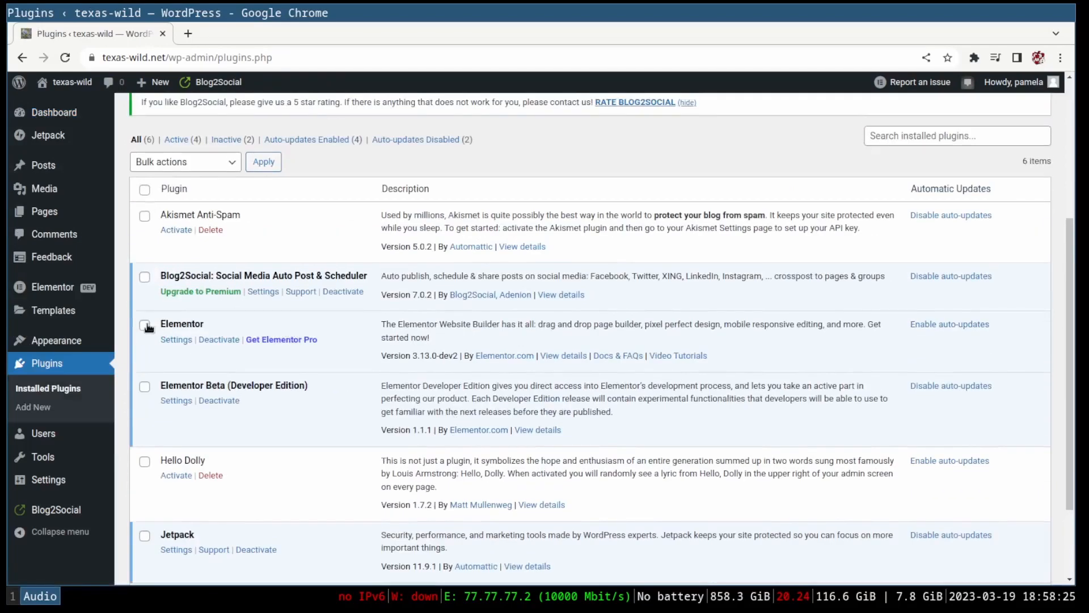
double_click(189, 323)
double_click(196, 328)
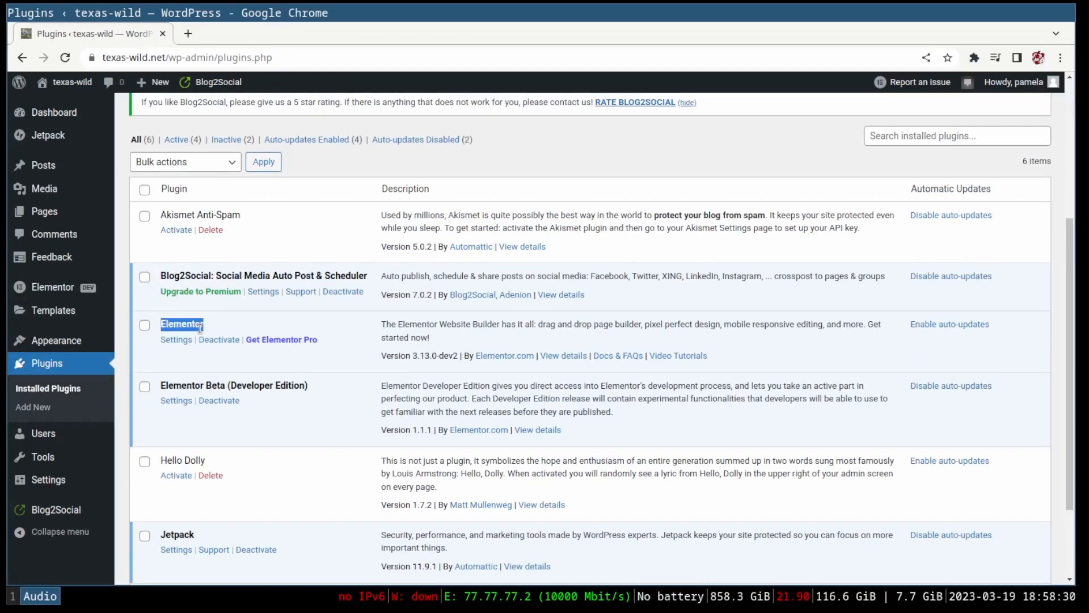
double_click(188, 324)
left_click_drag(324, 387, 157, 385)
left_click_drag(206, 325, 157, 326)
left_click_drag(321, 388, 177, 382)
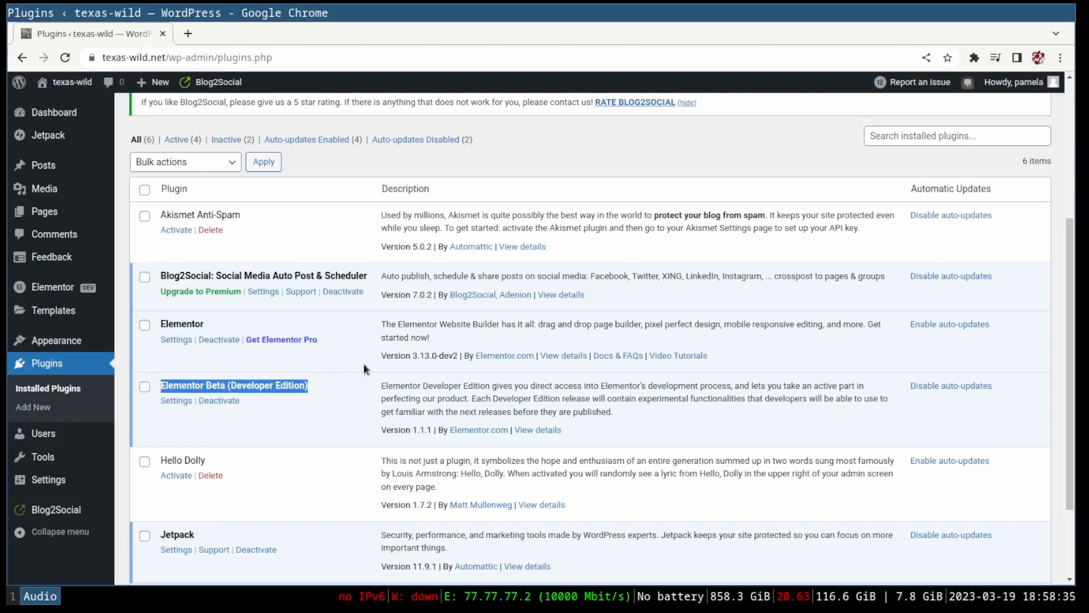
left_click(350, 380)
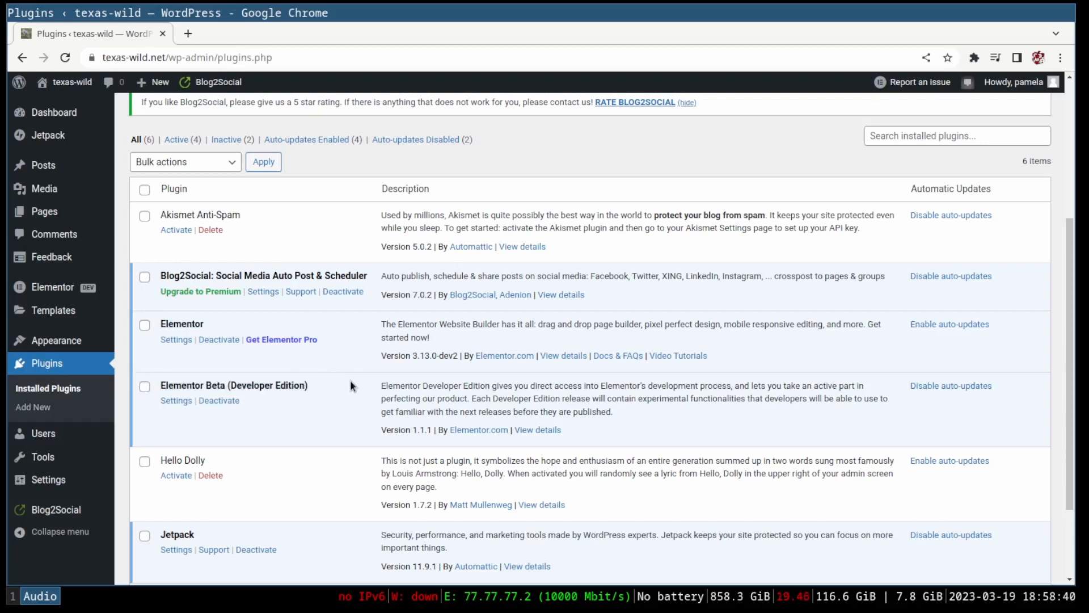
left_click_drag(342, 383, 151, 382)
left_click_drag(371, 384, 147, 388)
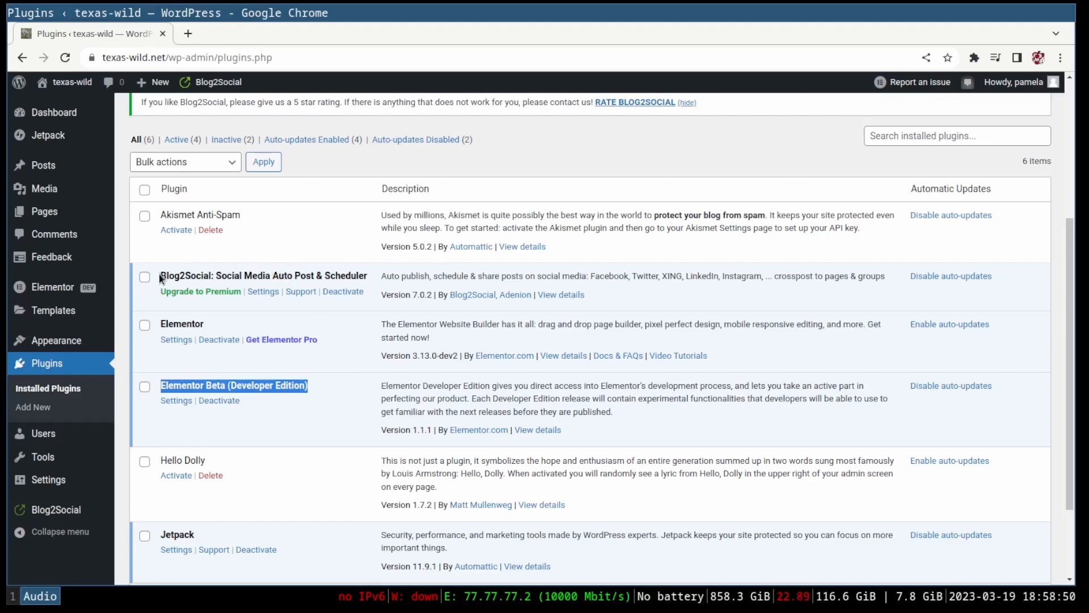
Review the Blog2Social and Jetpack entries in the installed plugins list.
left_click_drag(160, 278, 219, 274)
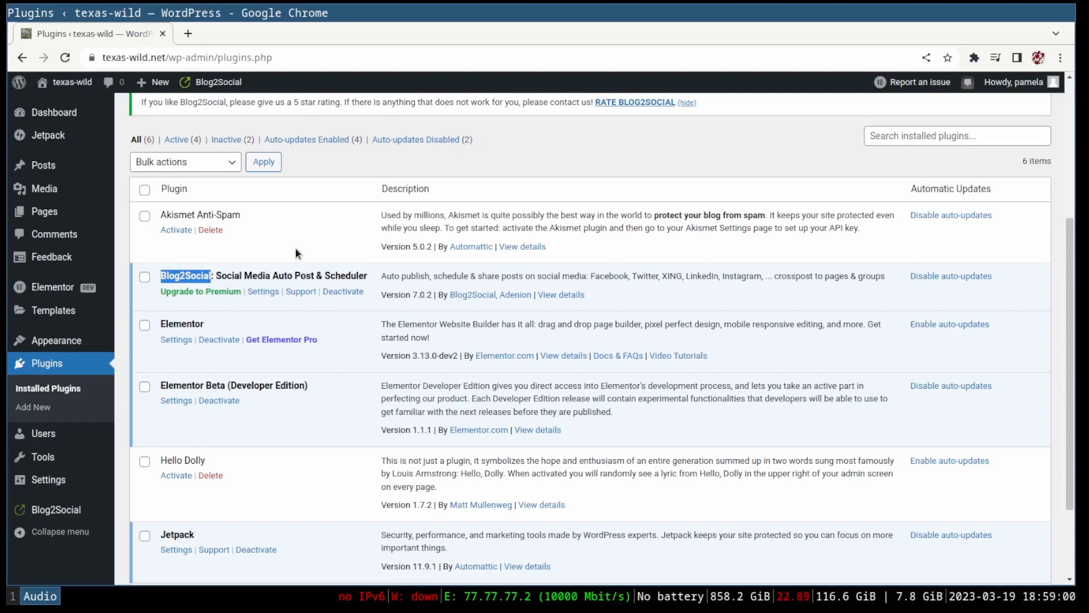
scroll(313, 298, "down", 2)
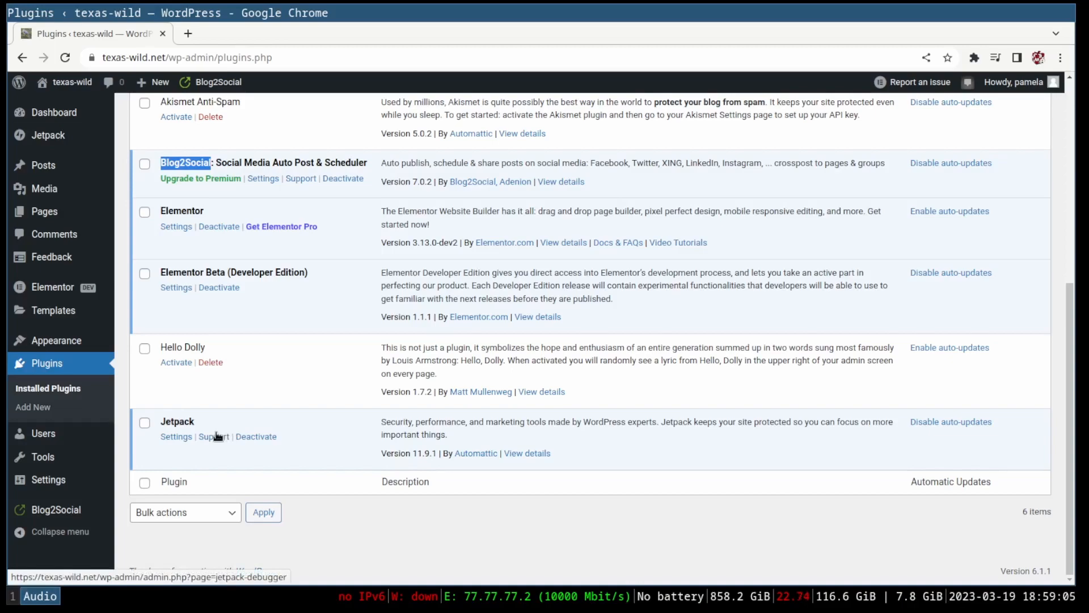
scroll(677, 406, "up", 5)
scroll(379, 334, "down", 1)
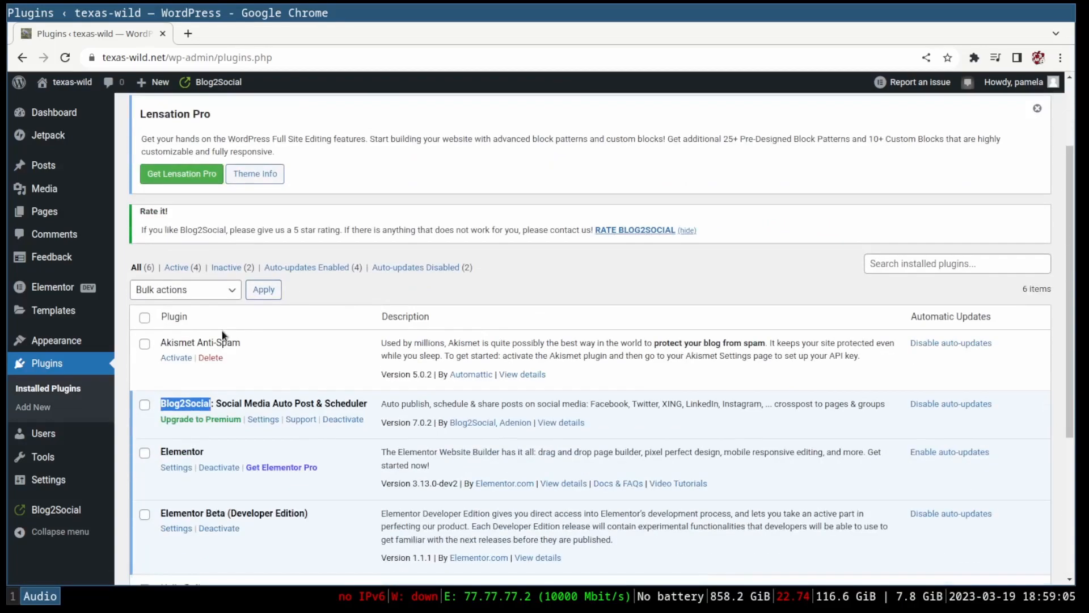
Activate the Akismet Anti-Spam plugin.
left_click_drag(269, 347, 156, 345)
left_click(162, 345)
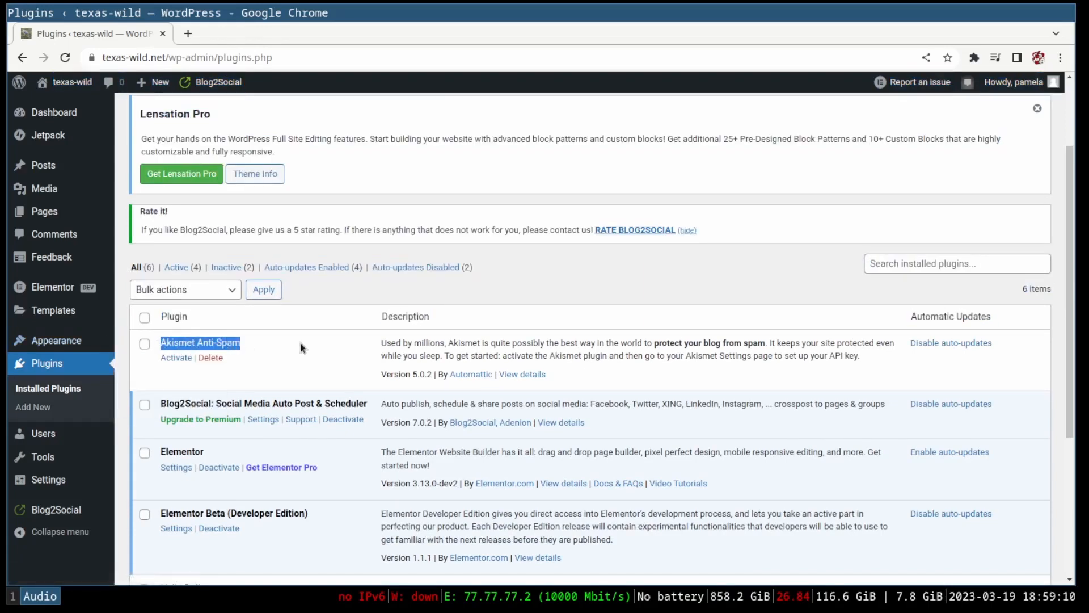
left_click_drag(251, 341, 167, 344)
left_click(176, 358)
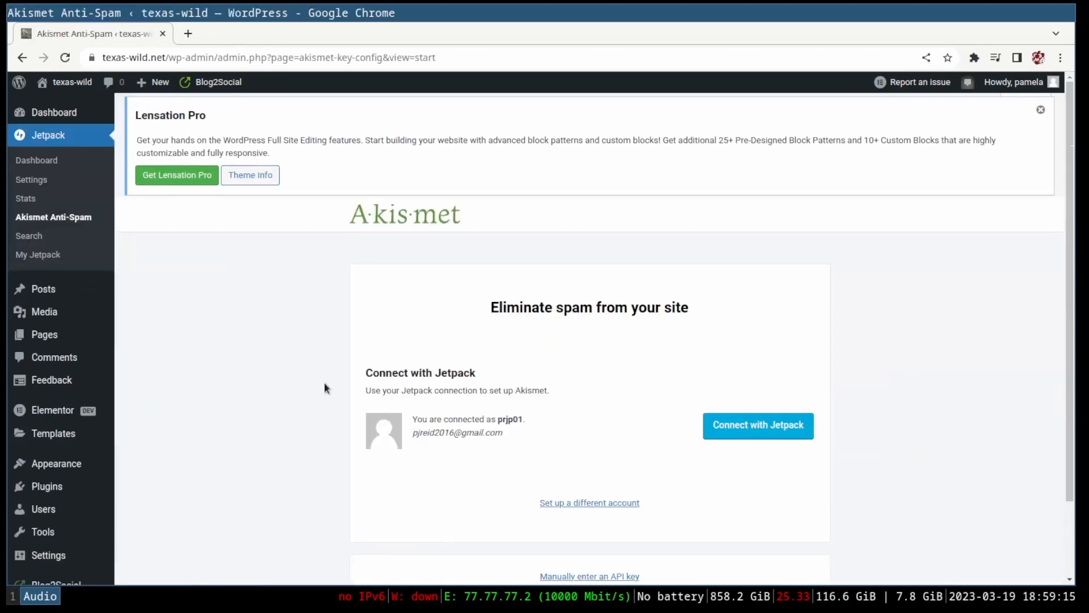
Start the Akismet setup with the Jetpack connection, look over the subscription plans, and return to the WordPress site.
left_click_drag(487, 307, 736, 322)
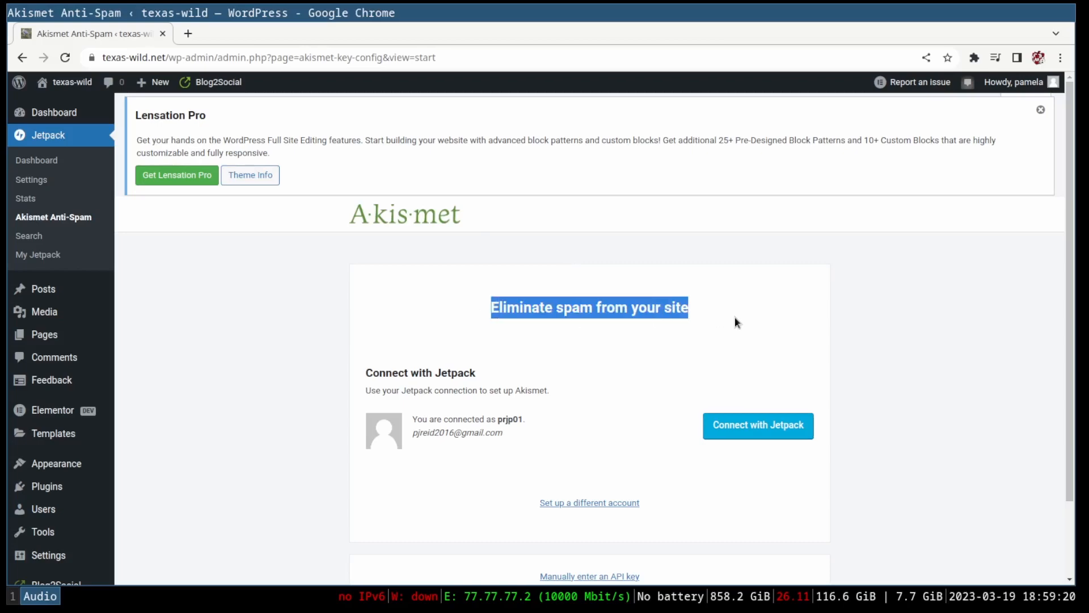
left_click(736, 322)
left_click(761, 426)
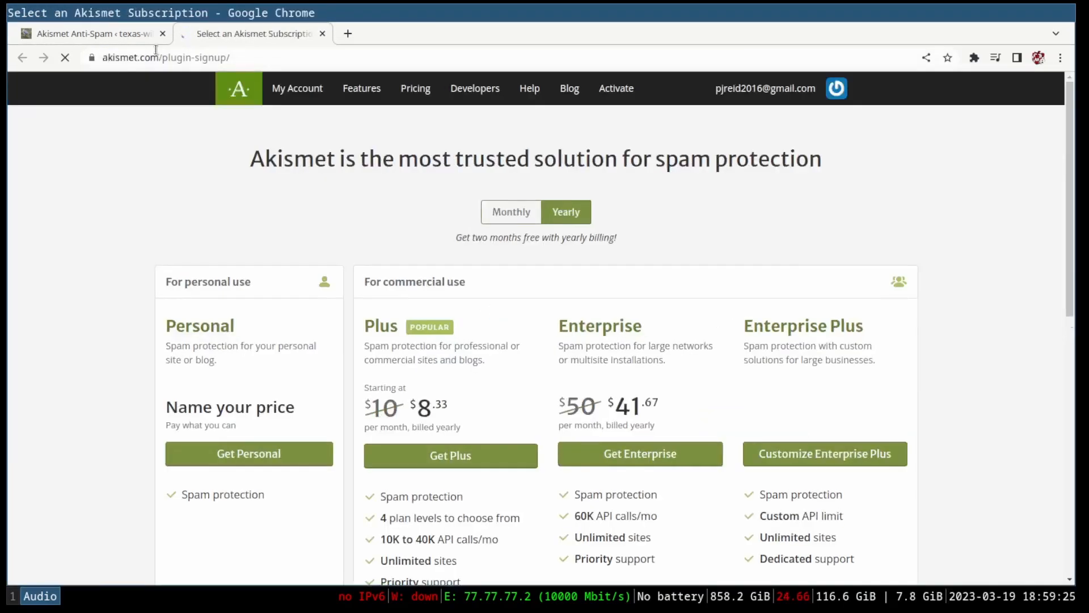
scroll(262, 397, "down", 4)
scroll(284, 405, "up", 4)
left_click(147, 35)
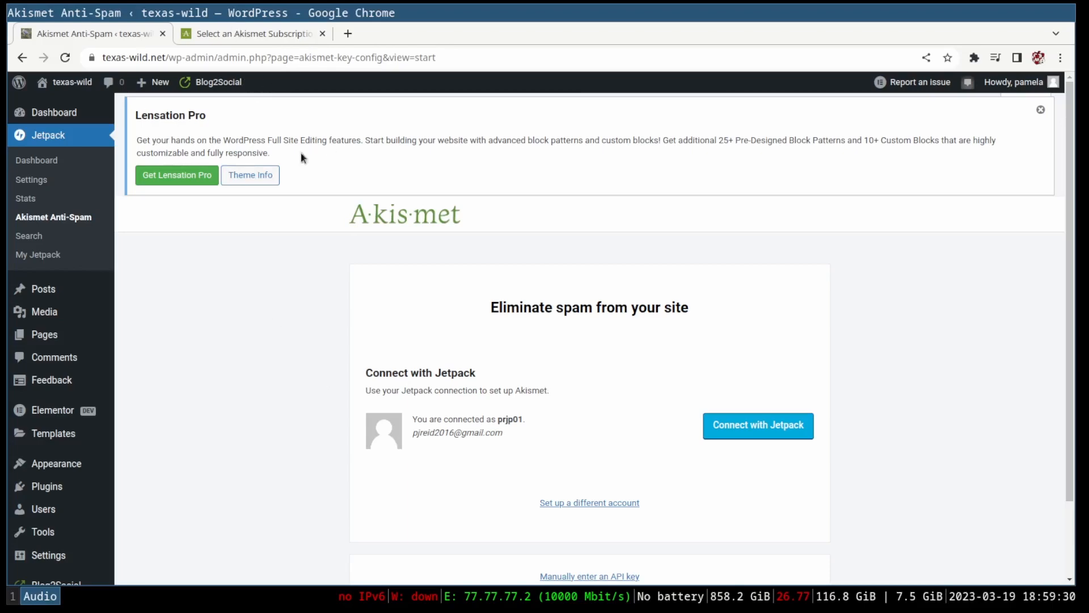
View the payment page for the Akismet Personal plan and return to the plugin's setup page in WordPress.
left_click(271, 35)
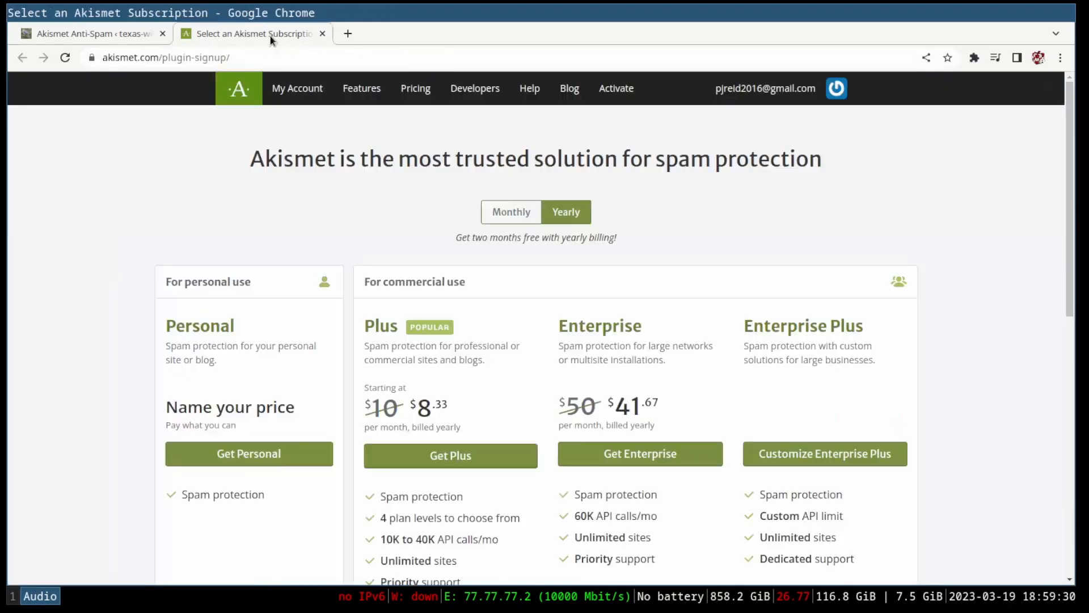
left_click(261, 459)
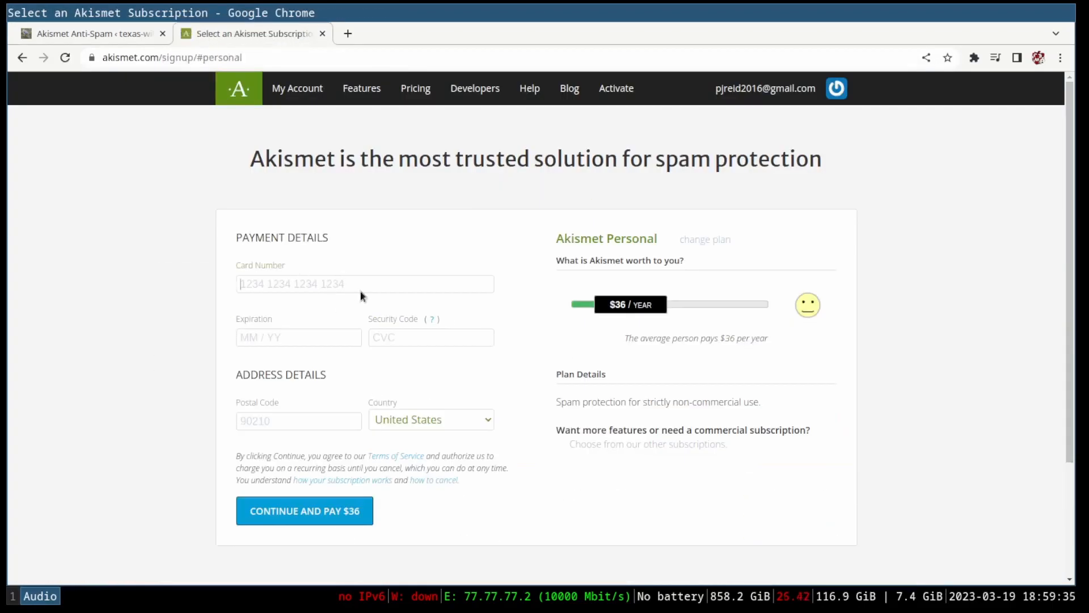
left_click(22, 56)
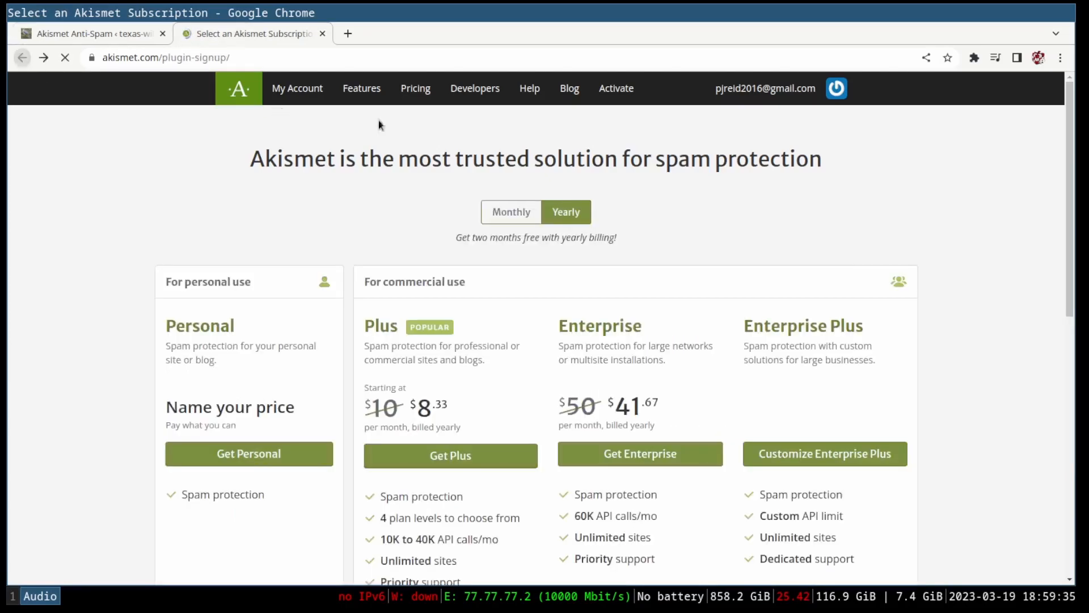
left_click(129, 36)
scroll(340, 445, "down", 3)
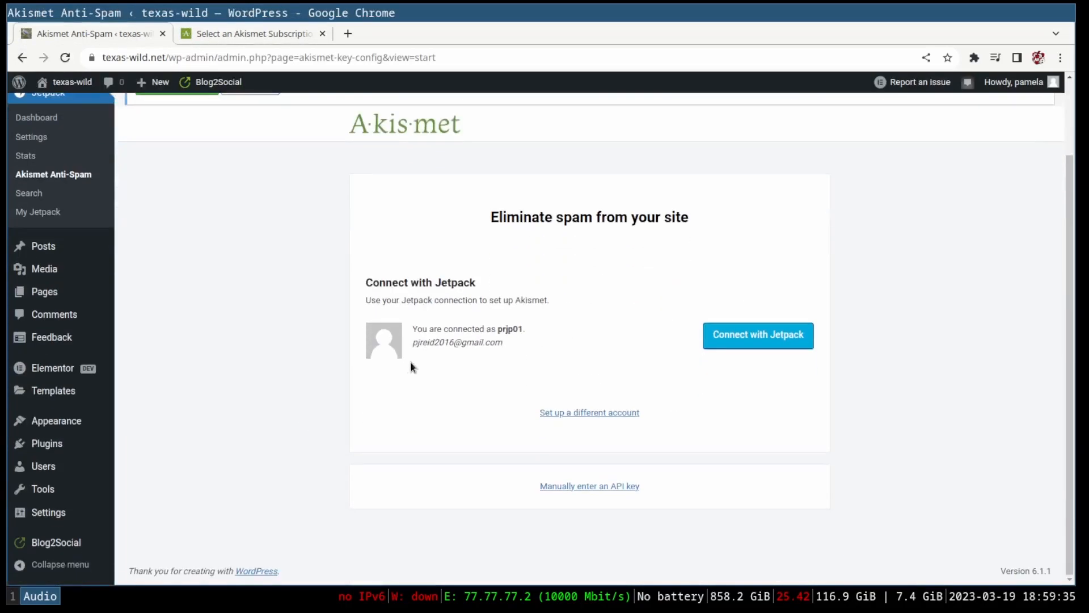
scroll(626, 491, "up", 3)
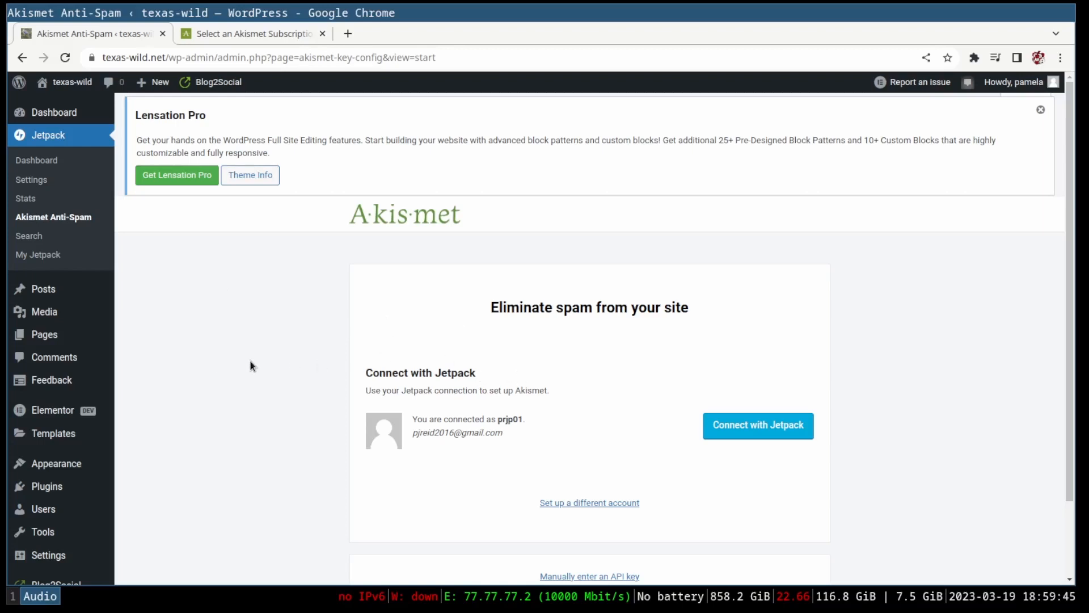
Open the Blog2Social Networks page, dismissing the privacy policy notices without agreeing.
mouse_move(118, 391)
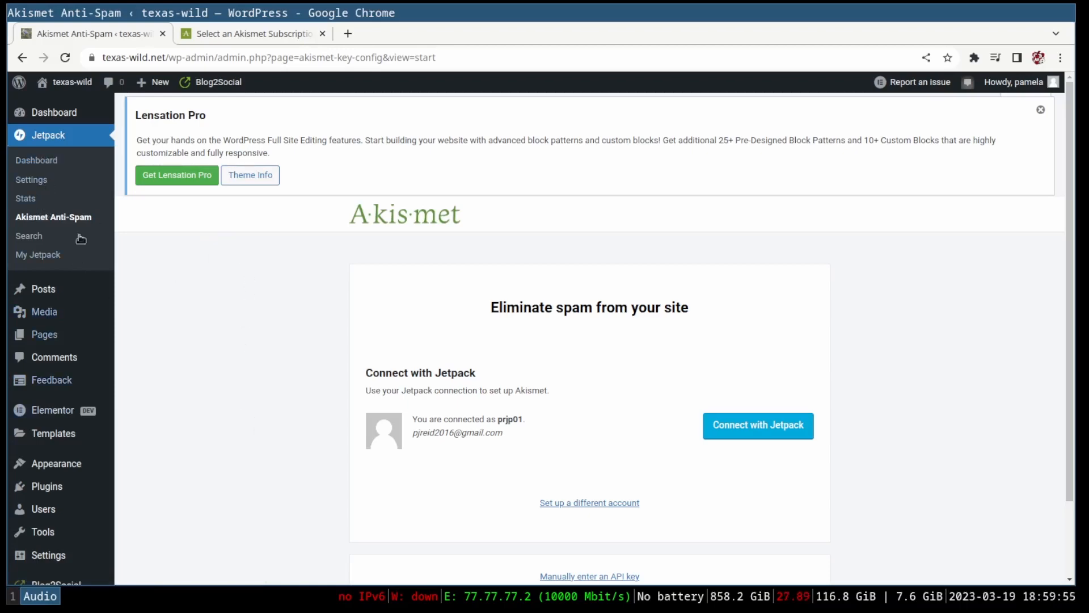
scroll(62, 431, "down", 2)
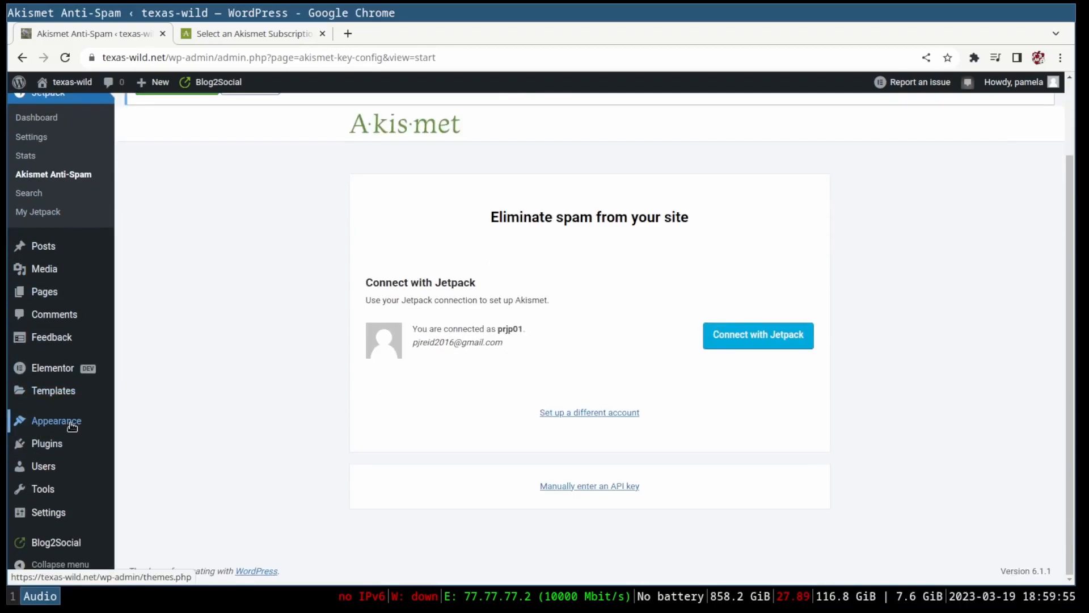
mouse_move(72, 448)
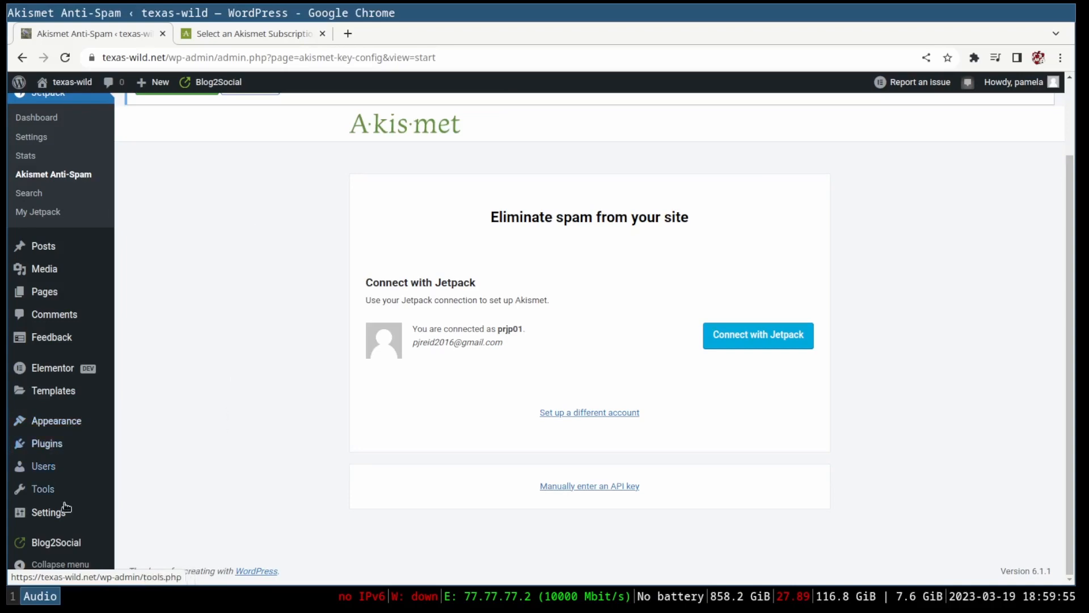
left_click(50, 548)
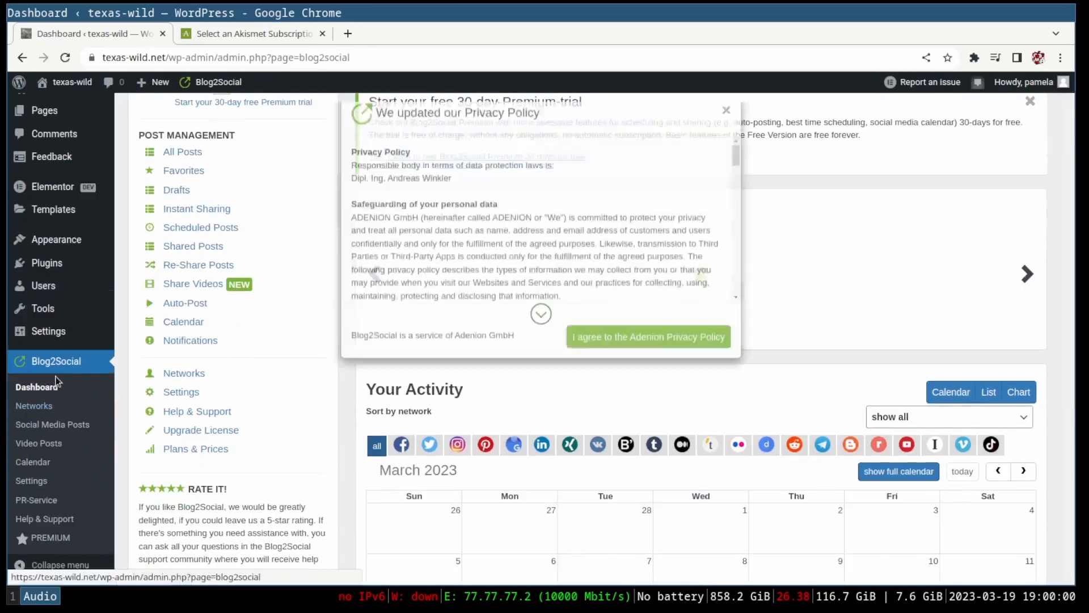
left_click(726, 140)
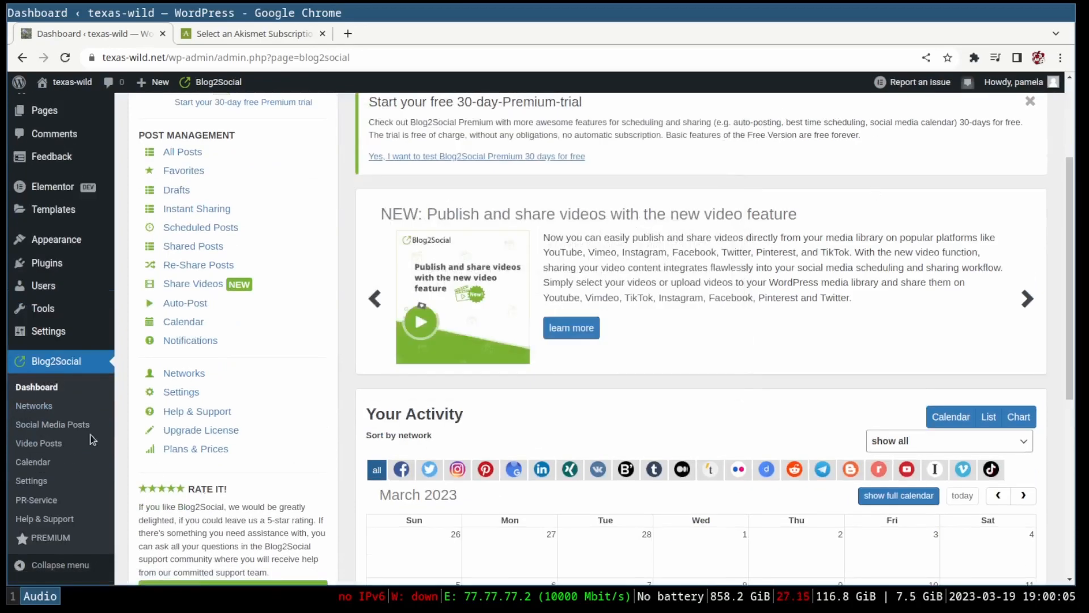
left_click(37, 407)
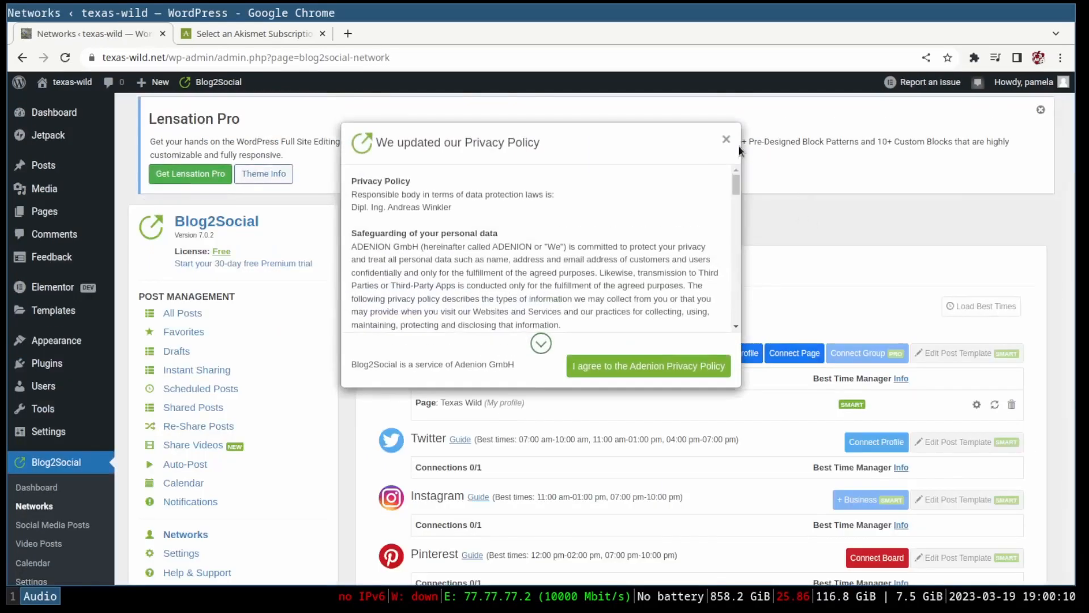
left_click(736, 145)
Examine the Blog2Social list of social media networks and their connections, including the Facebook page connection.
scroll(594, 230, "down", 3)
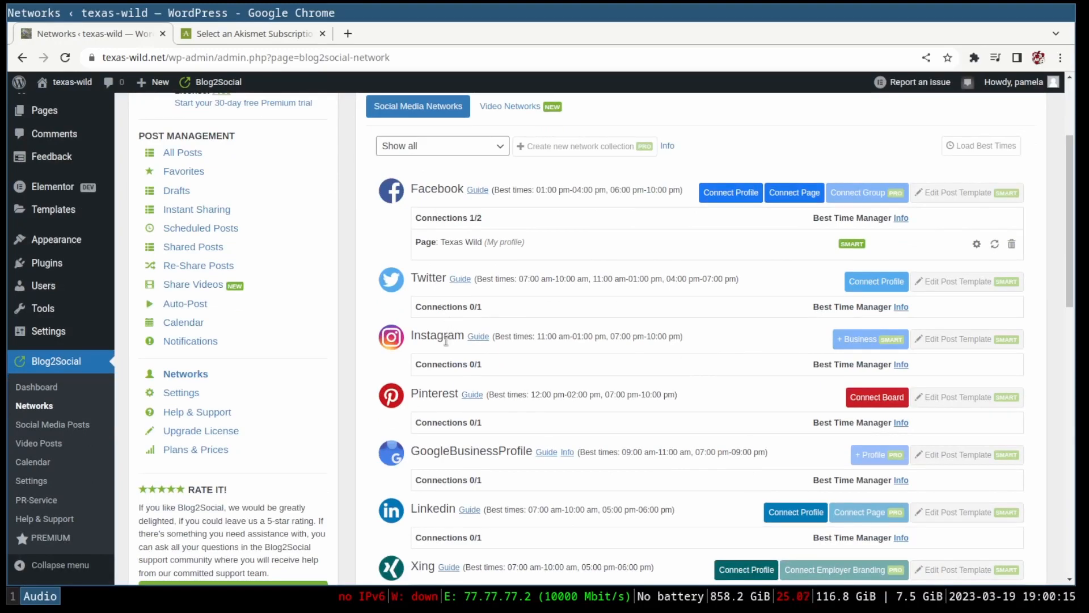
scroll(583, 469, "down", 4)
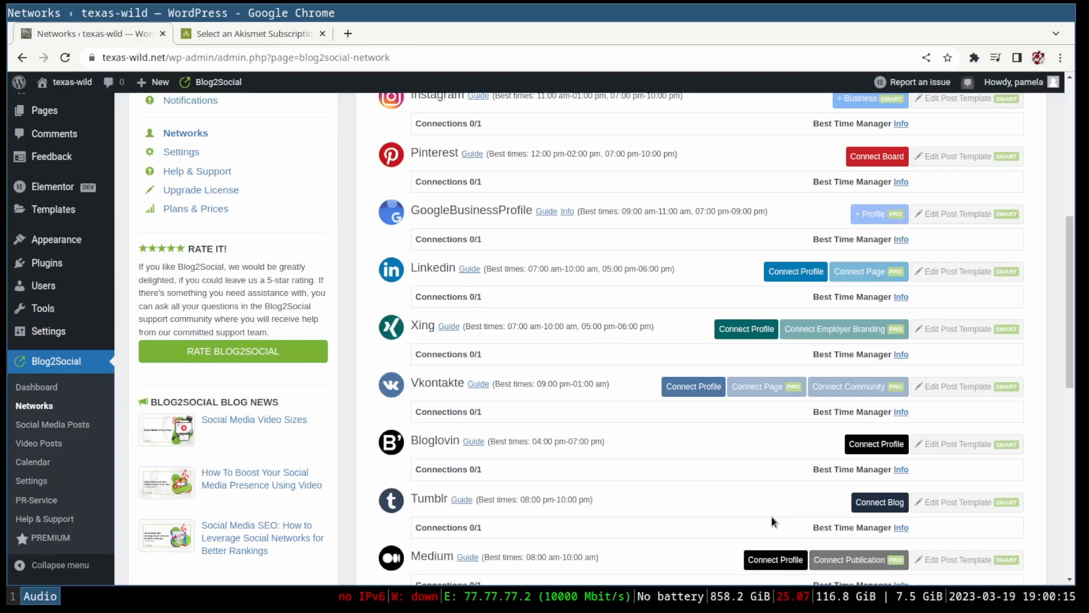
scroll(772, 516, "up", 3)
scroll(768, 516, "up", 4)
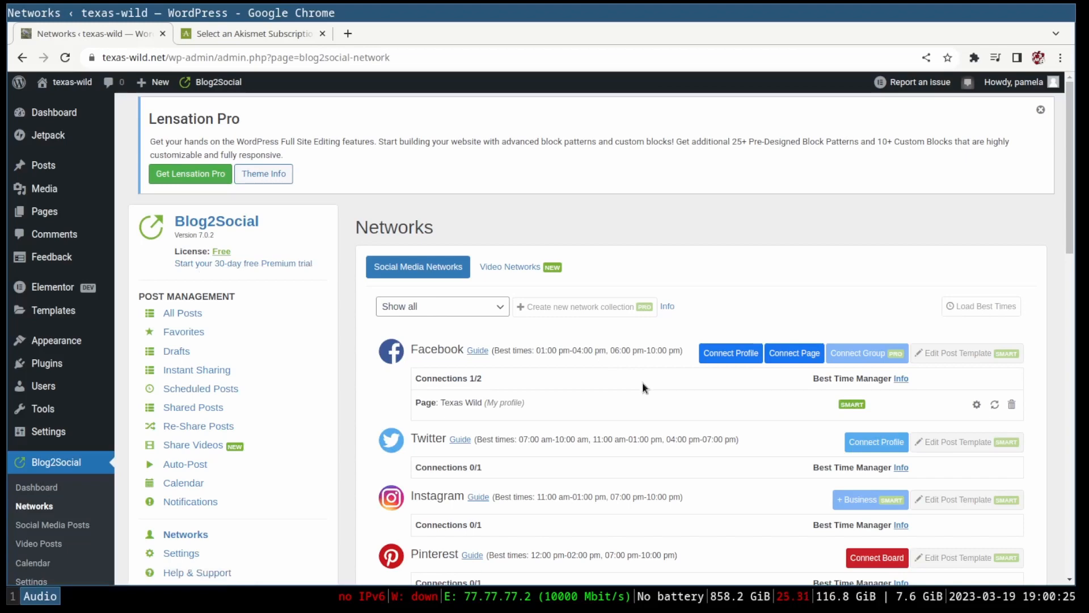
scroll(643, 382, "down", 3)
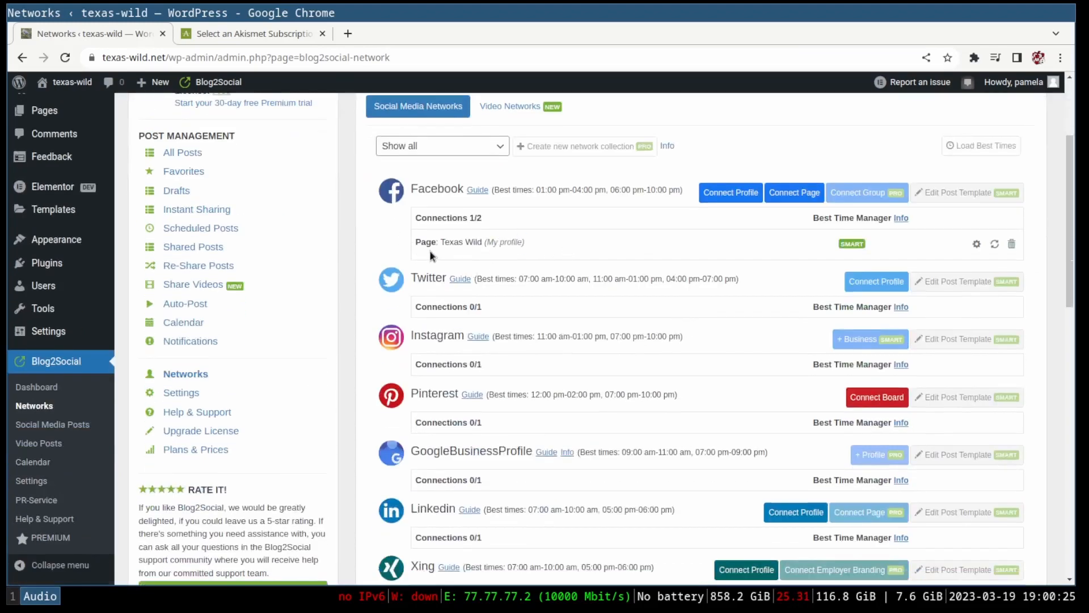
Examine the connected Facebook page and the full list of Blog2Social networks down to Blogger and Ravelry.
left_click_drag(431, 254, 577, 248)
left_click(577, 248)
scroll(547, 437, "down", 10)
scroll(547, 471, "down", 4)
scroll(486, 485, "up", 17)
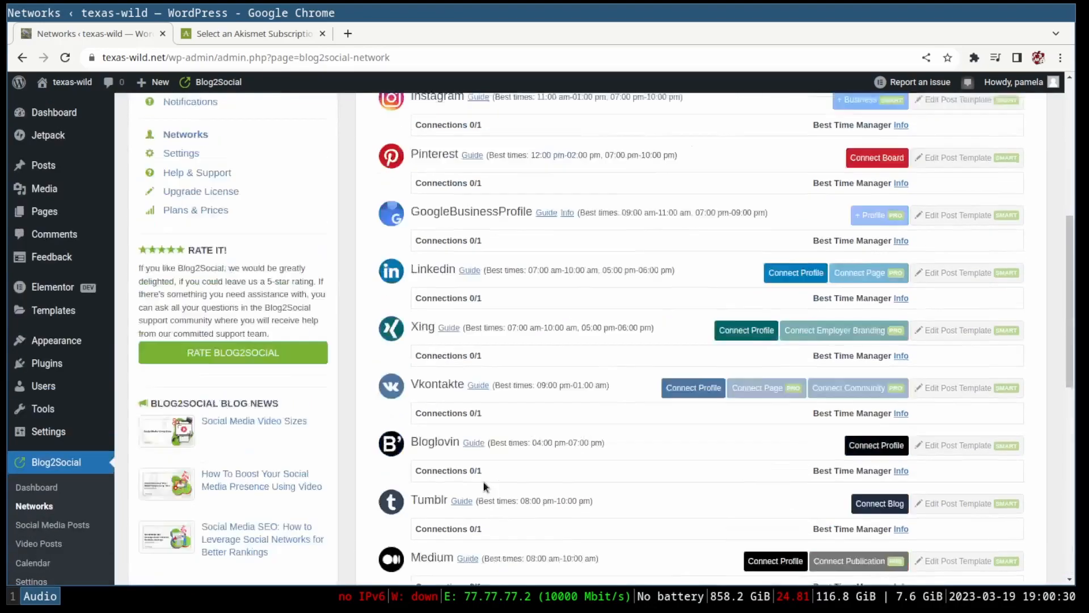
scroll(492, 420, "down", 6)
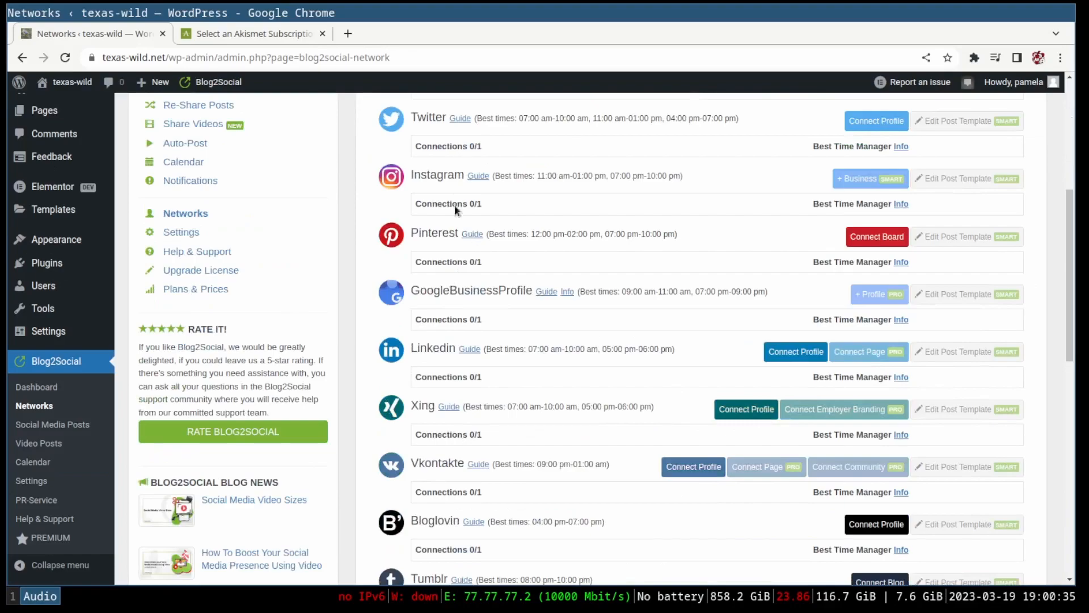
scroll(451, 283, "down", 7)
scroll(472, 499, "down", 3)
scroll(472, 503, "up", 16)
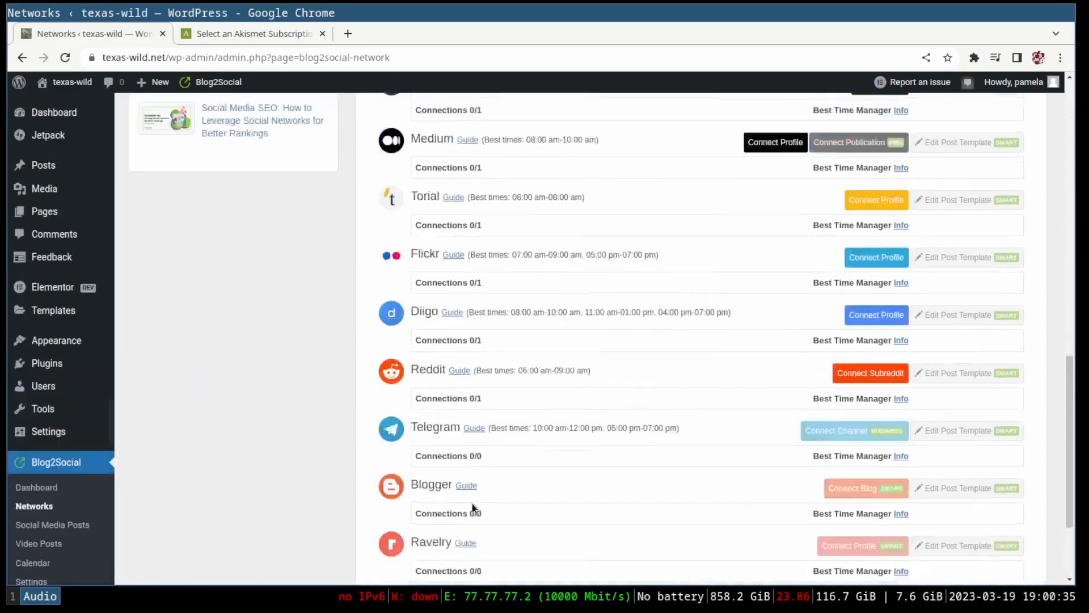
scroll(435, 351, "down", 12)
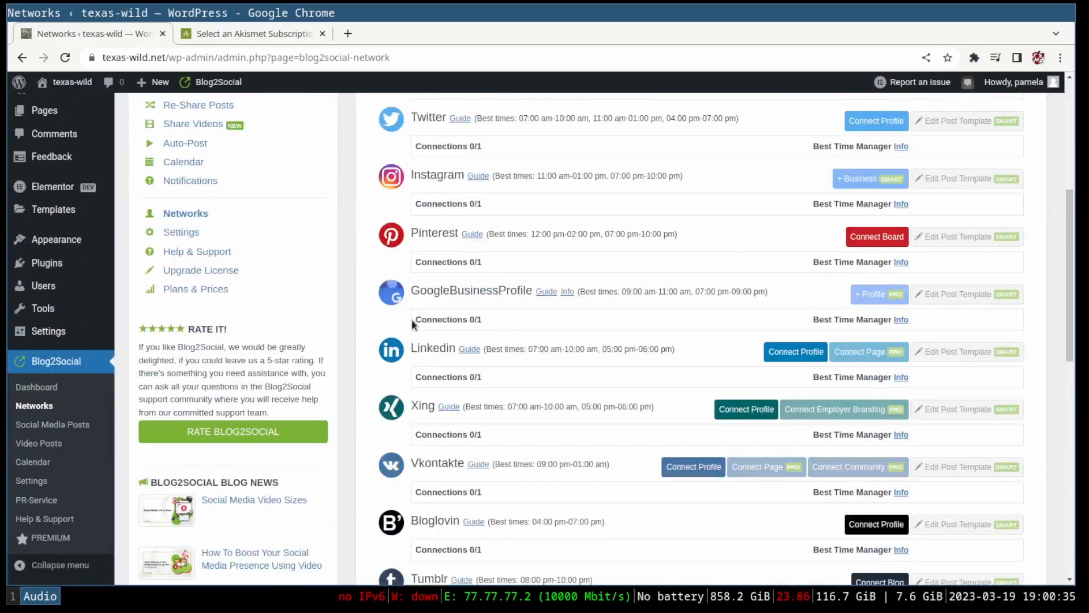
scroll(426, 486, "up", 9)
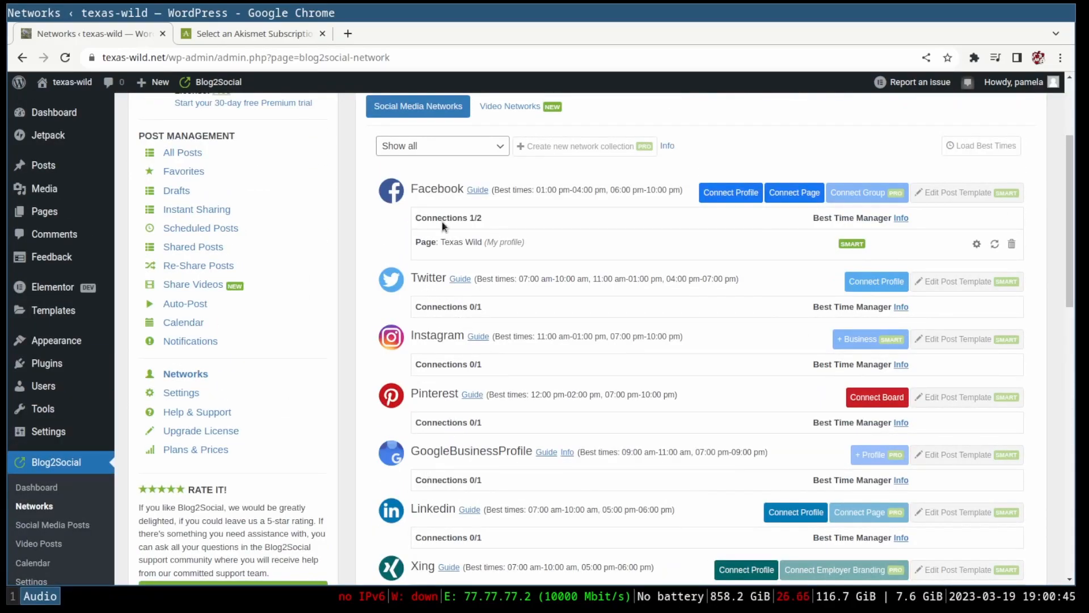
Review the Twitter, Instagram, Pinterest, GoogleBusinessProfile and Linkedin entries in the Blog2Social network list.
double_click(433, 280)
double_click(445, 335)
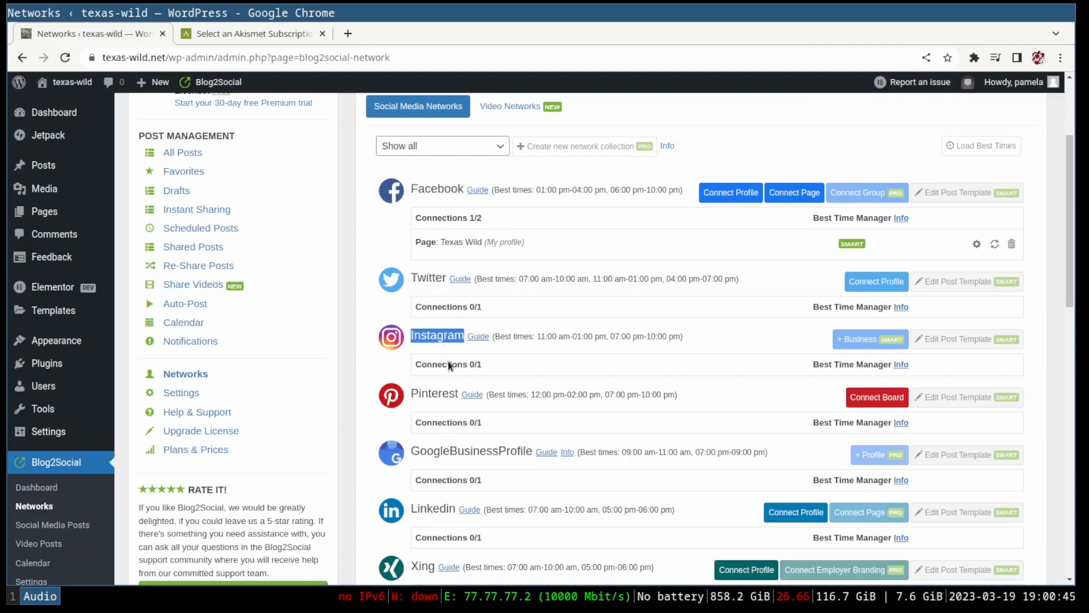
left_click(431, 396)
double_click(447, 451)
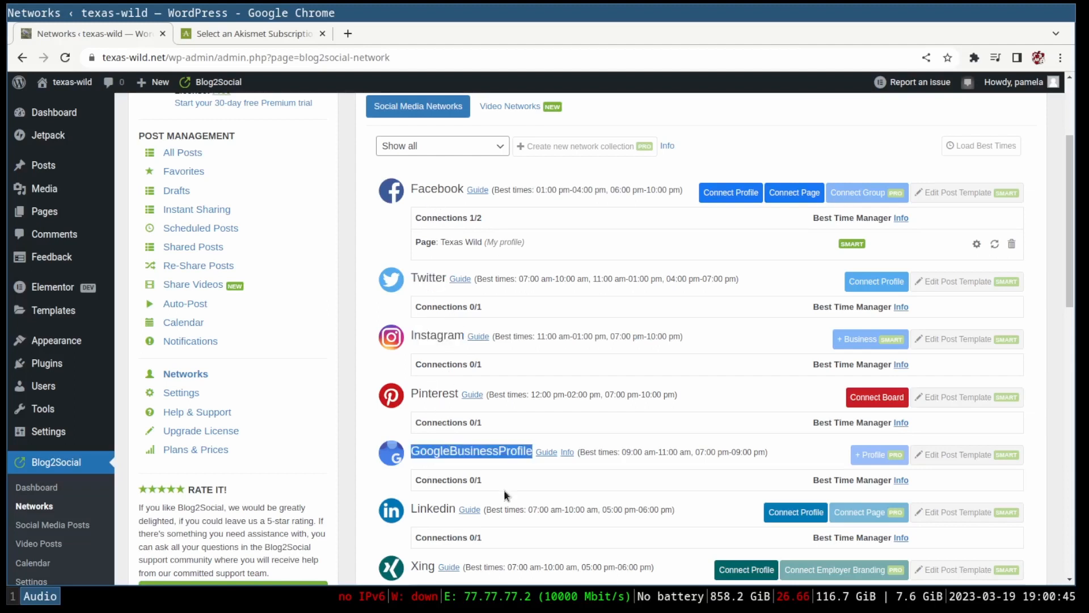
double_click(440, 507)
scroll(710, 485, "down", 4)
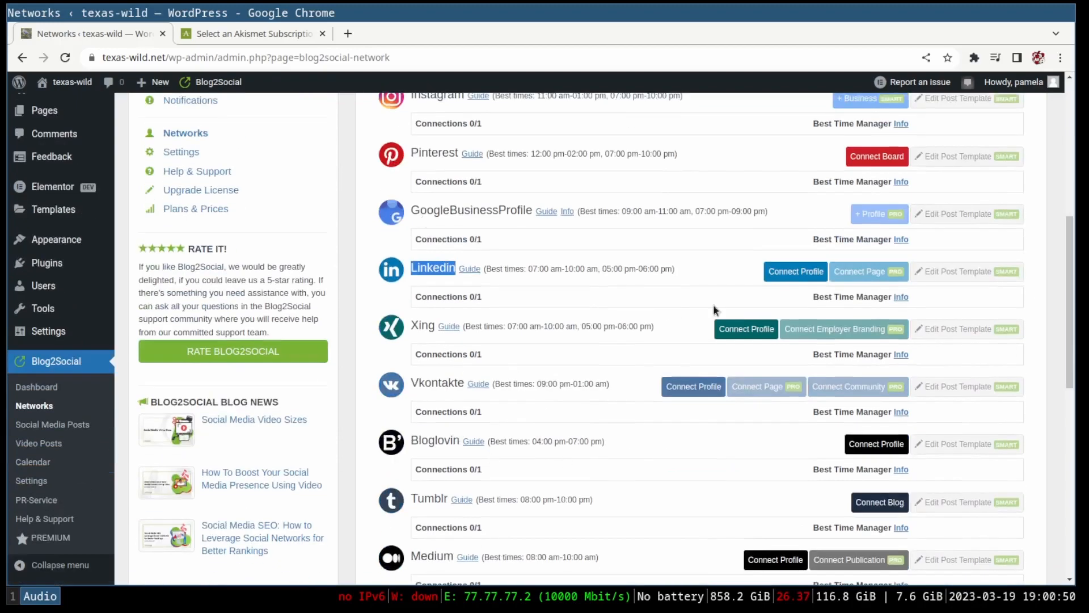
scroll(717, 309, "up", 7)
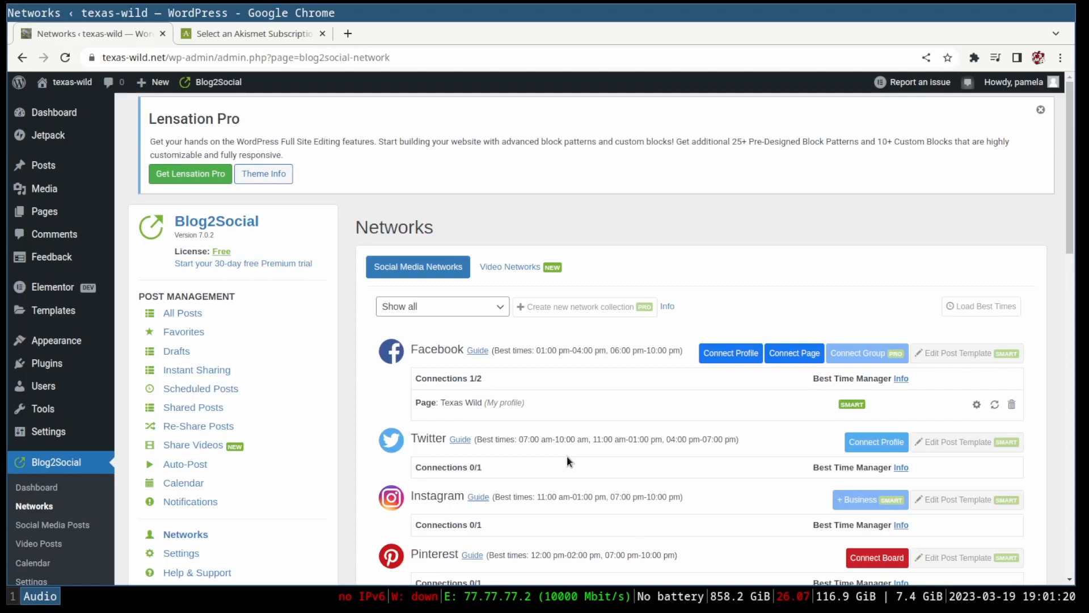
scroll(483, 350, "down", 10)
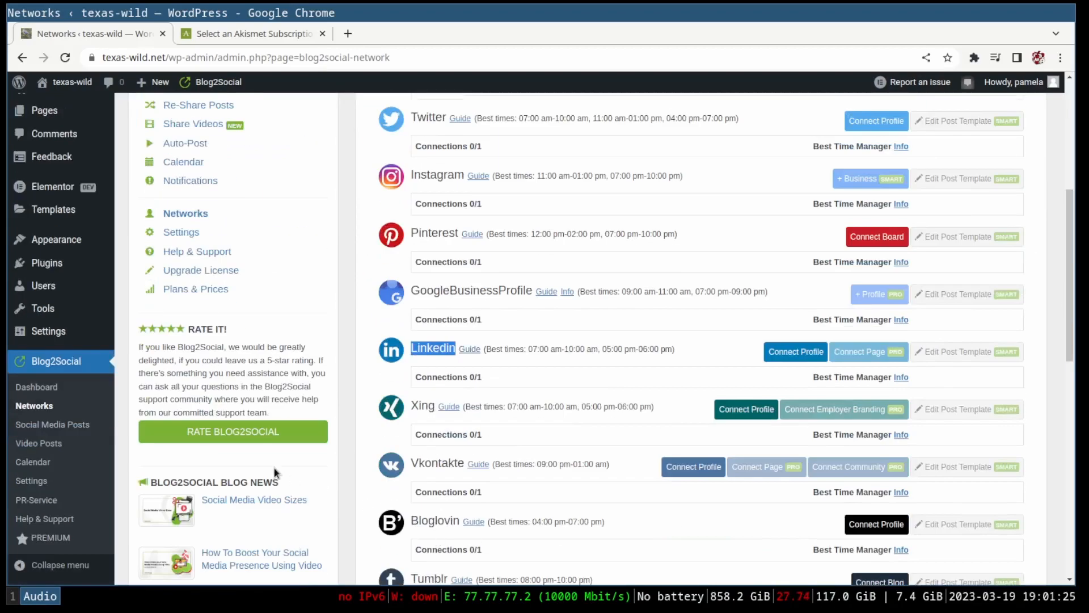
scroll(456, 466, "up", 10)
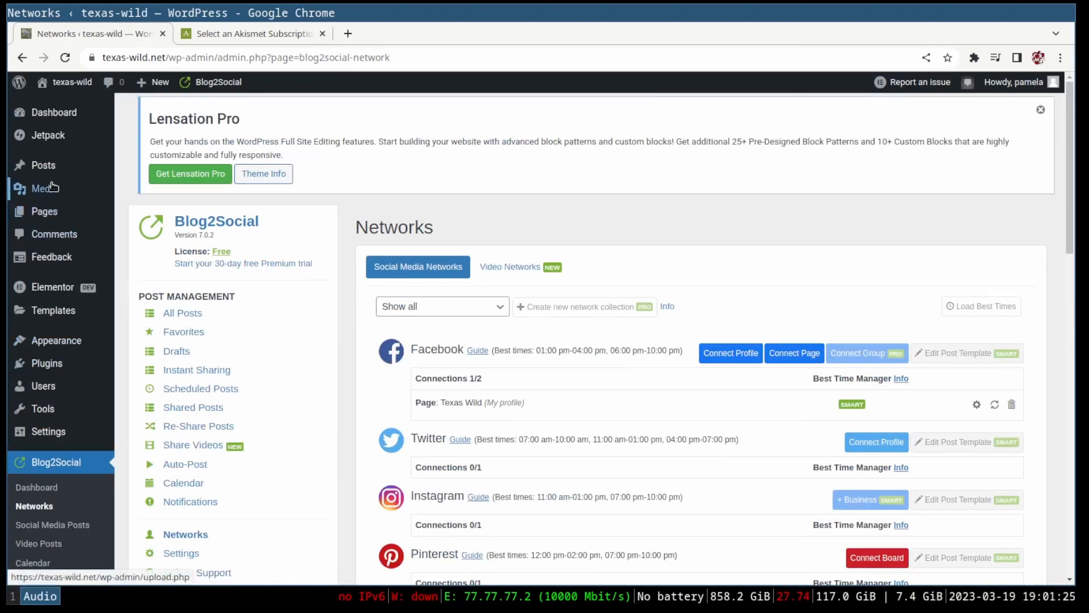
Create a new post on the WordPress site and toggle its settings sidebar off and on.
left_click(43, 165)
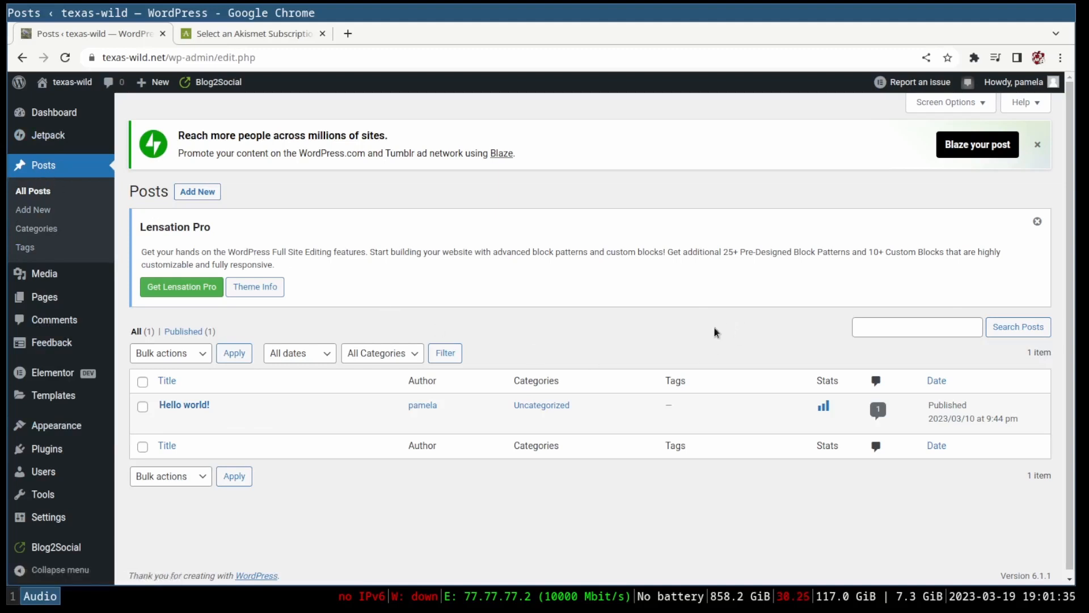
left_click(193, 191)
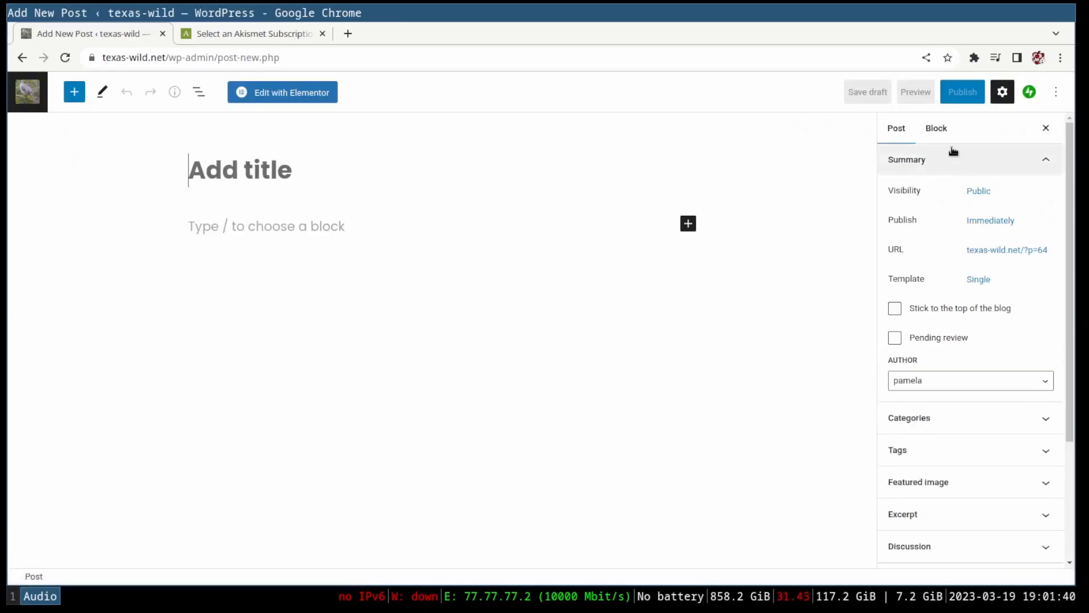
left_click(1004, 93)
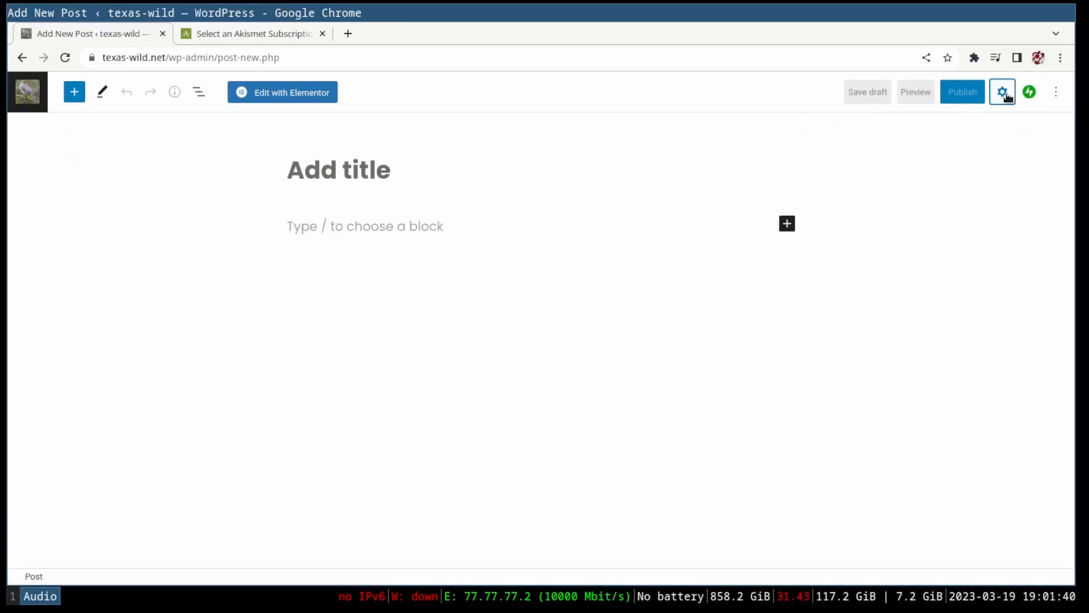
left_click(1004, 93)
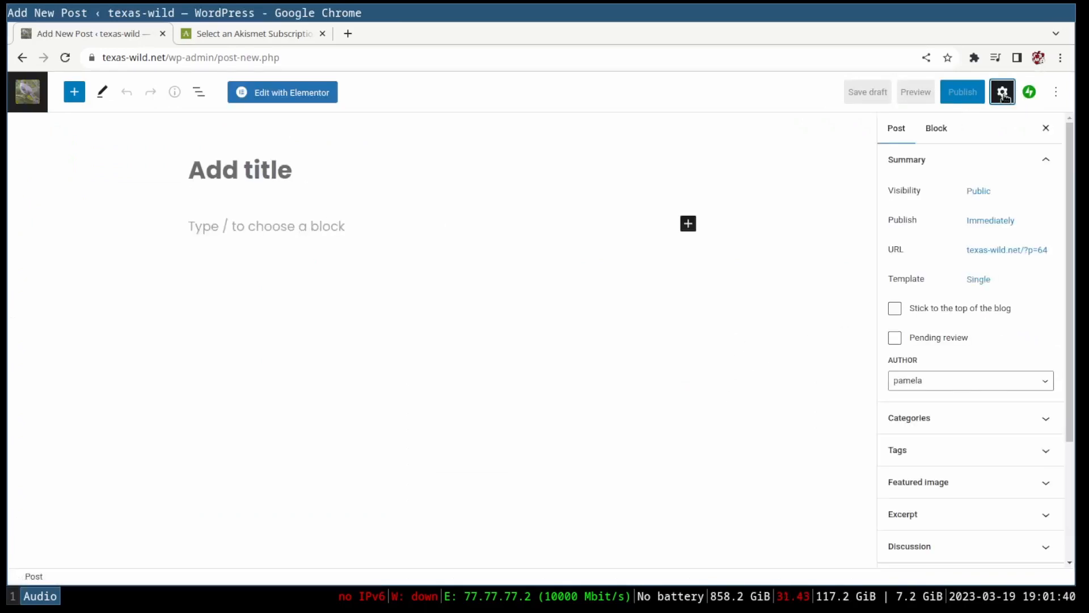
View the Jetpack social preview options and the editor options for the new post, leaving the sidebars closed.
left_click(1031, 94)
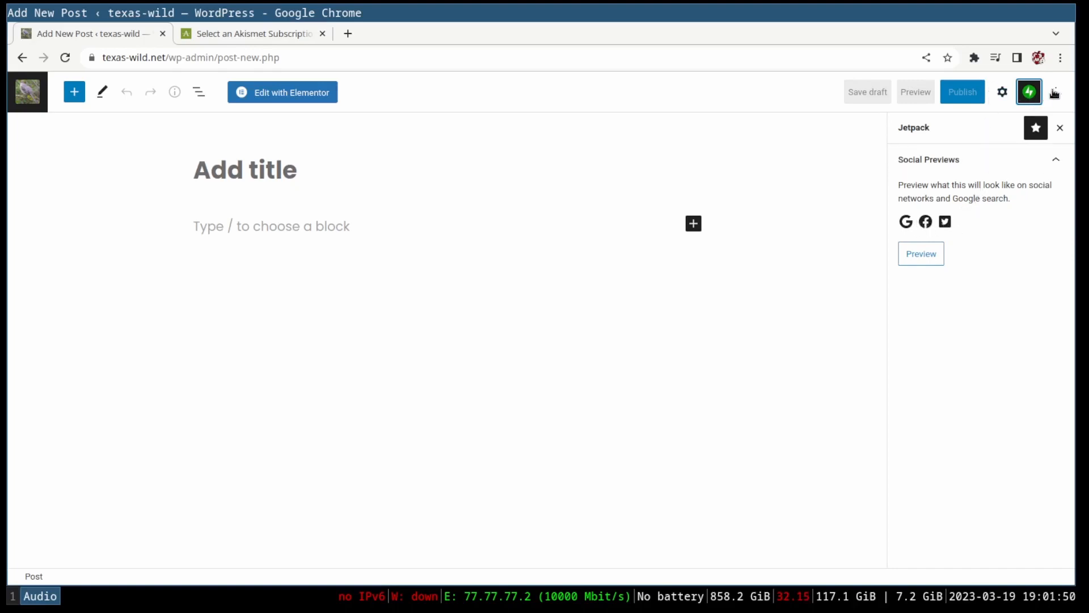
left_click(1056, 92)
left_click(1064, 94)
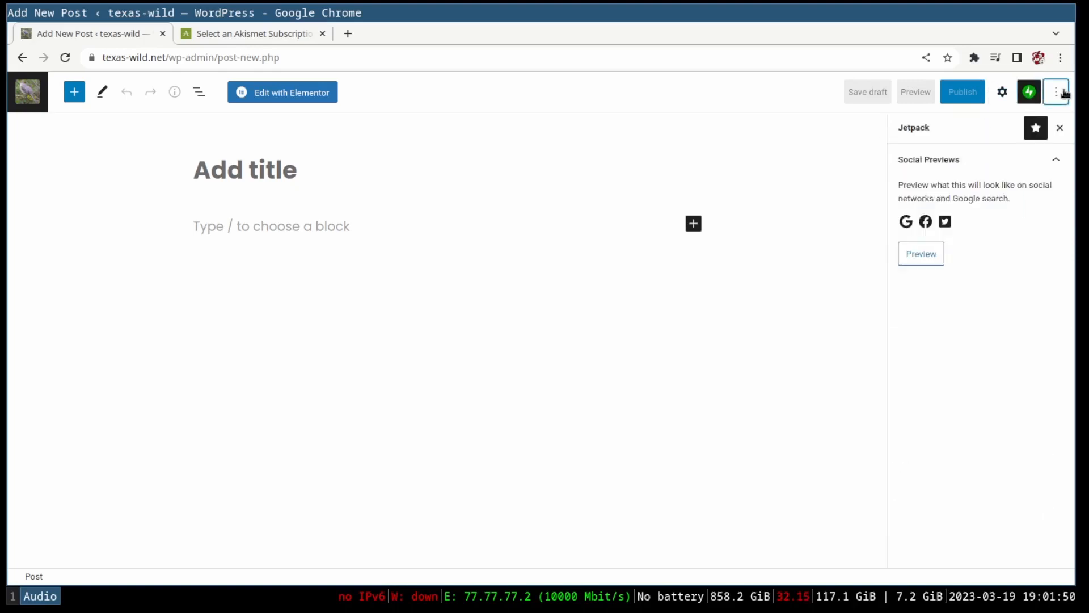
left_click(1026, 95)
left_click(1026, 95)
left_click(1026, 94)
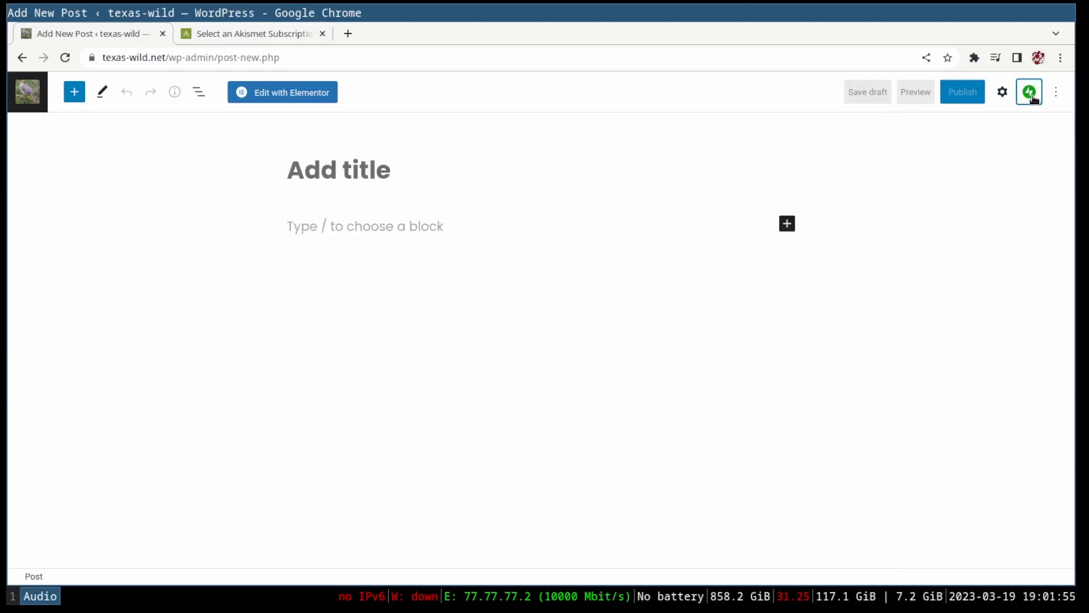
left_click(1000, 97)
left_click(1001, 97)
Start an empty paragraph in the post, switch to editing it with Elementor, and close the Navigator.
left_click(417, 226)
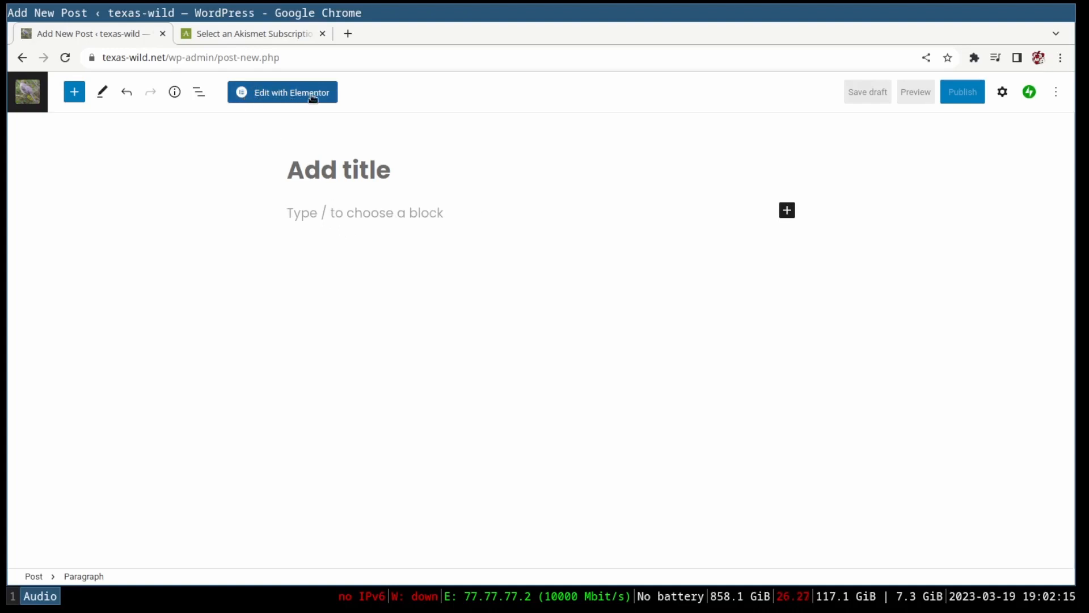
left_click(253, 94)
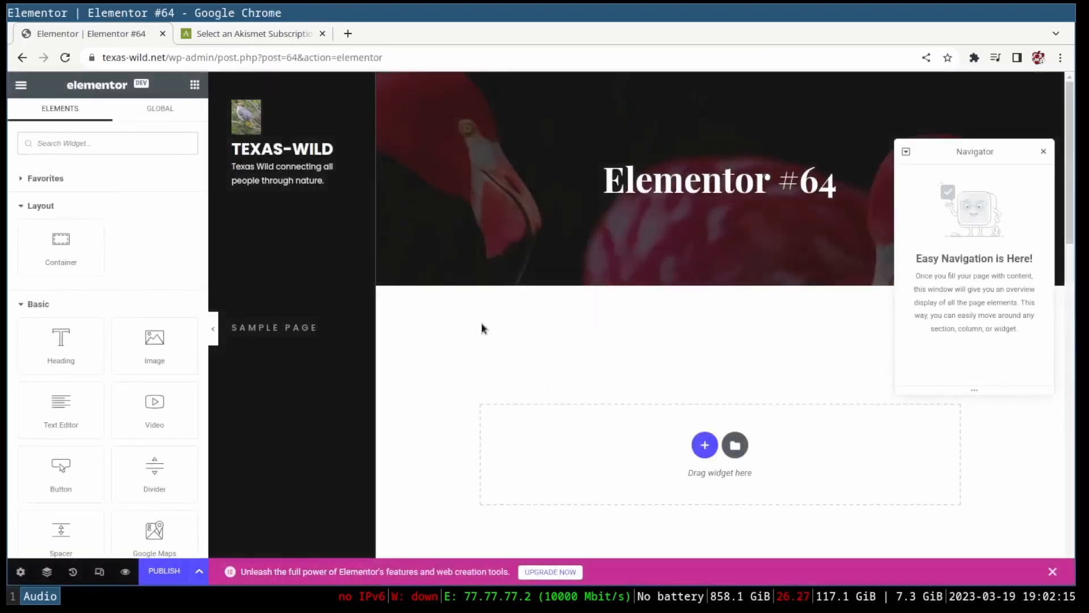
left_click(1045, 152)
Look over the post's layout in Elementor, from the header image down to the reply form.
scroll(627, 406, "down", 4)
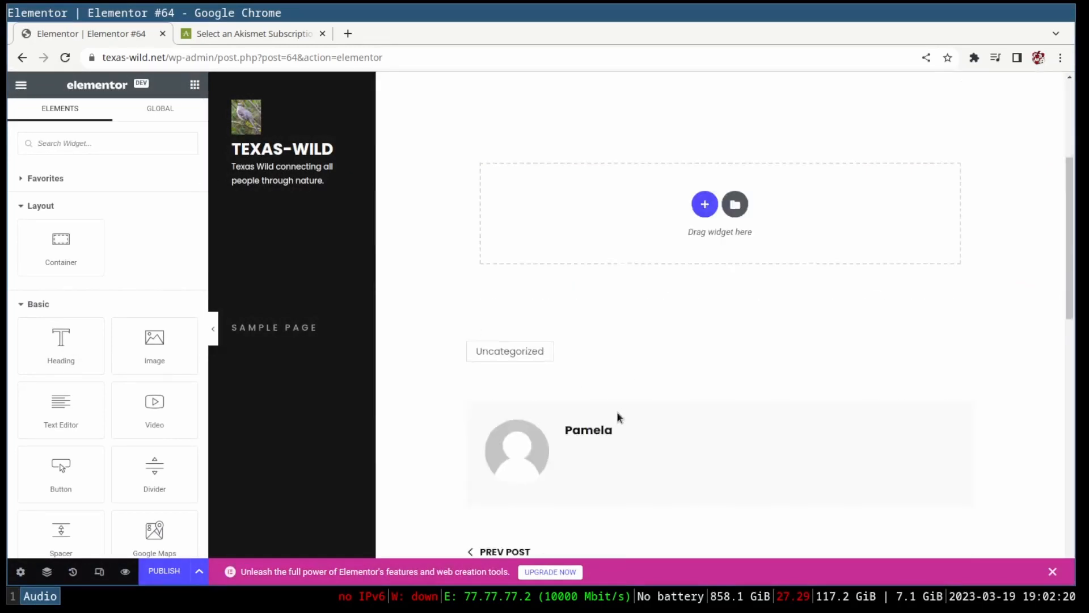
scroll(615, 474, "down", 10)
scroll(145, 430, "down", 1)
scroll(754, 479, "up", 6)
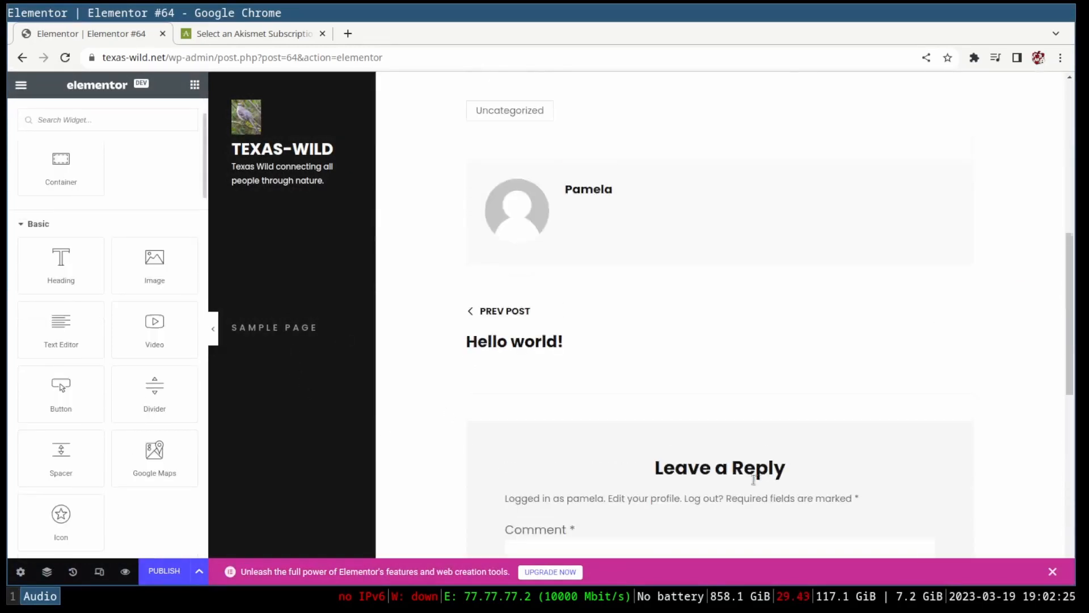
scroll(793, 344, "up", 8)
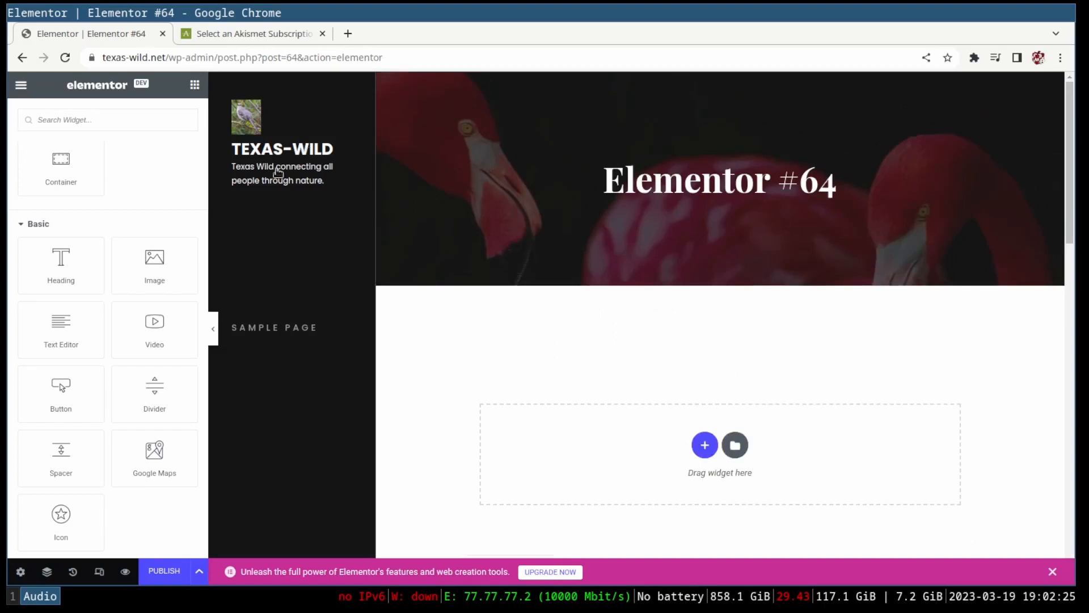
scroll(421, 438, "down", 1)
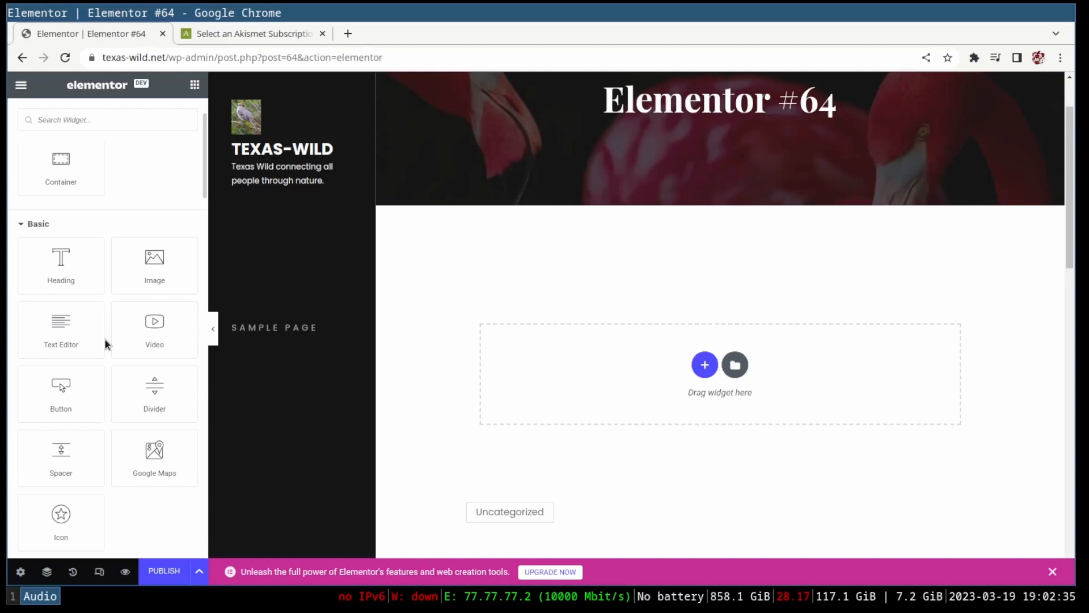
Try out a Google Maps widget in the post's empty drop area and delete it again.
left_click_drag(144, 464, 709, 380)
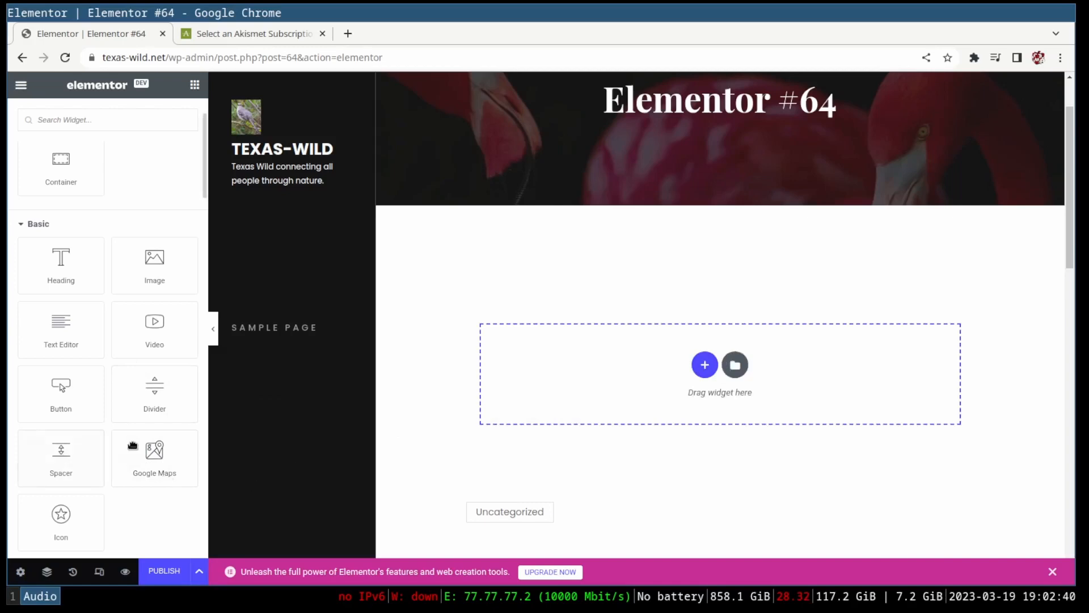
left_click_drag(154, 459, 718, 362)
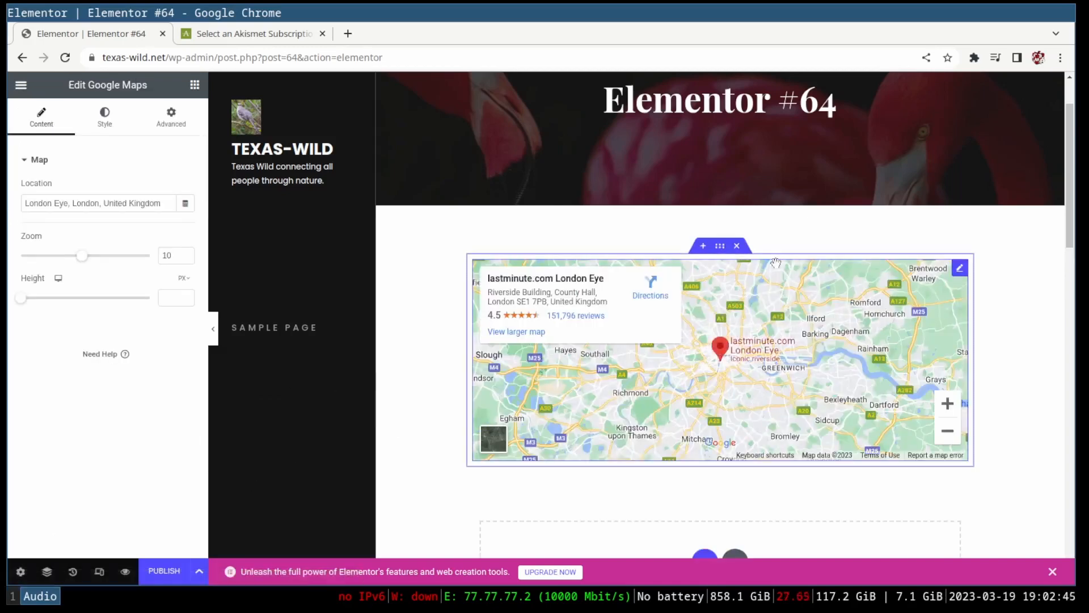
scroll(775, 263, "down", 3)
scroll(871, 294, "up", 1)
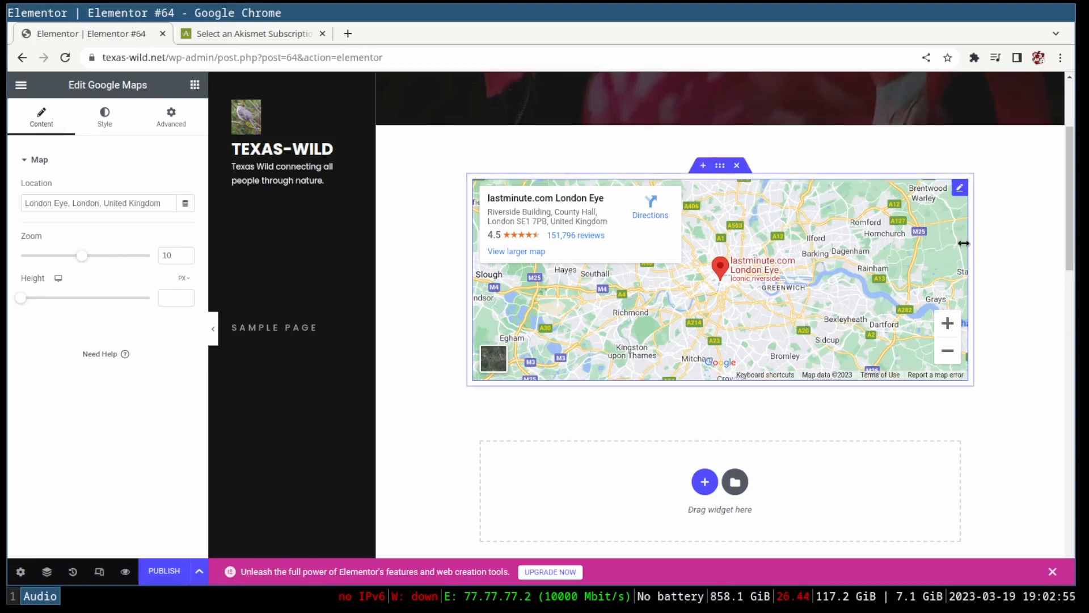
left_click_drag(793, 266, 788, 309)
left_click(736, 167)
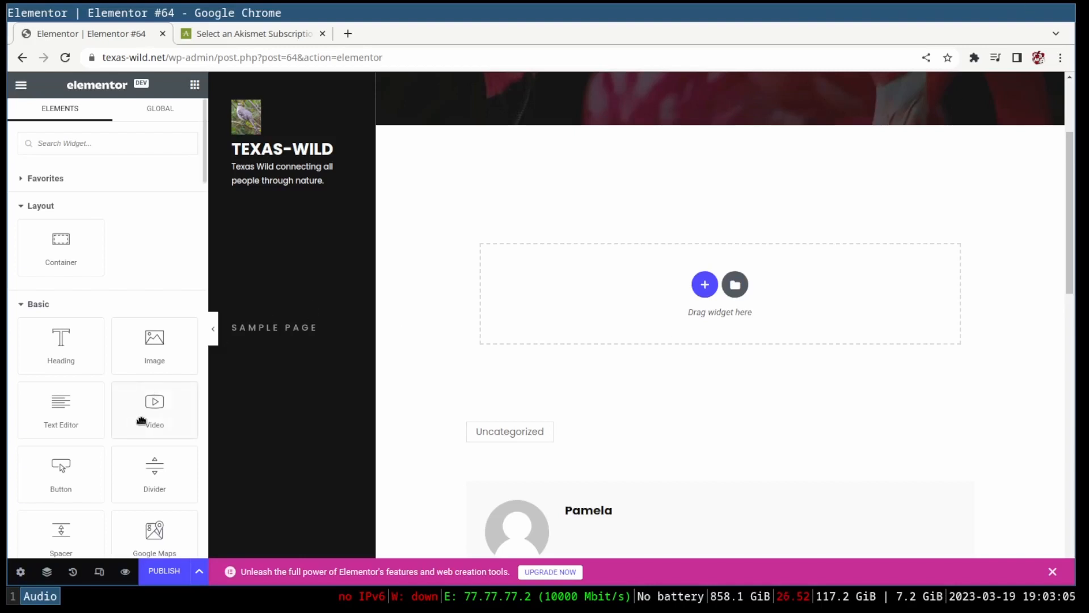
Place a Video widget in the post's empty drop area and select its placeholder YouTube link.
left_click_drag(173, 417, 706, 282)
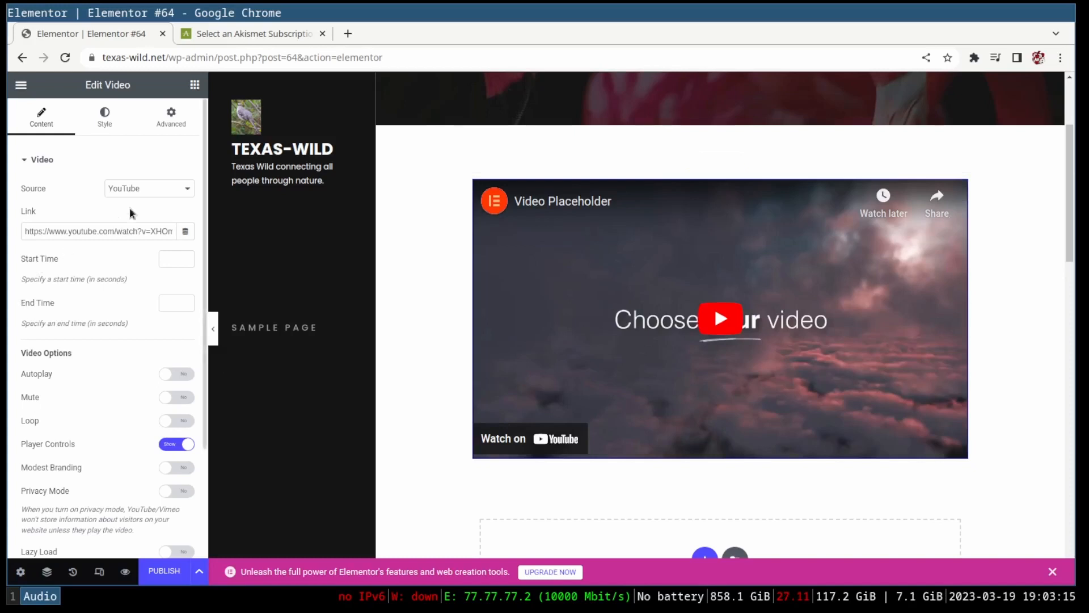
left_click_drag(30, 233, 227, 236)
left_click(164, 230)
left_click(43, 232)
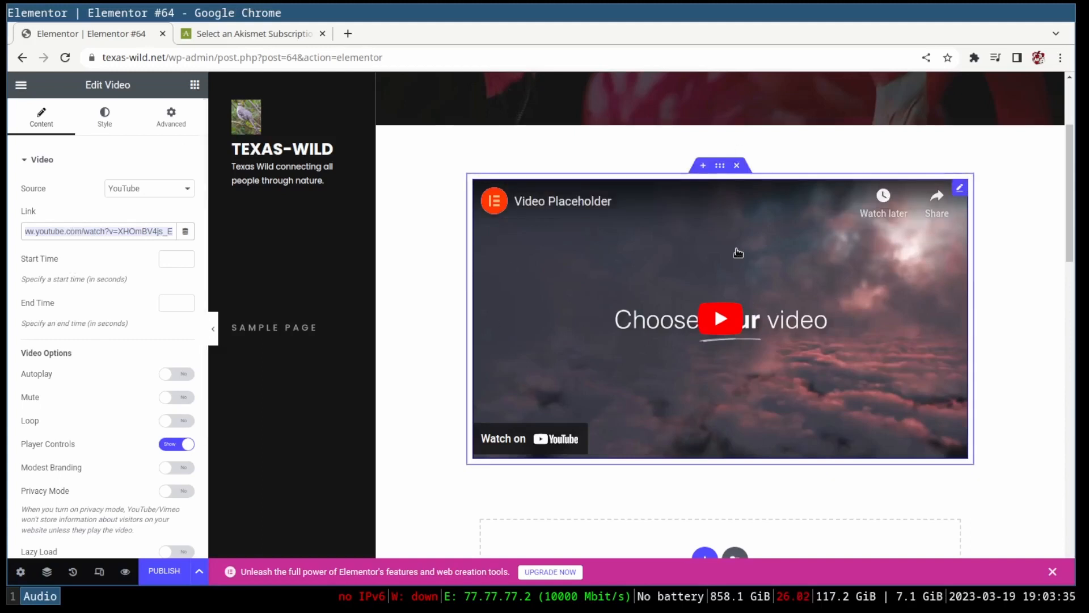
left_click(152, 231)
Open youtube.com in a new browser tab and browse the recommended videos on its home page.
left_click(351, 33)
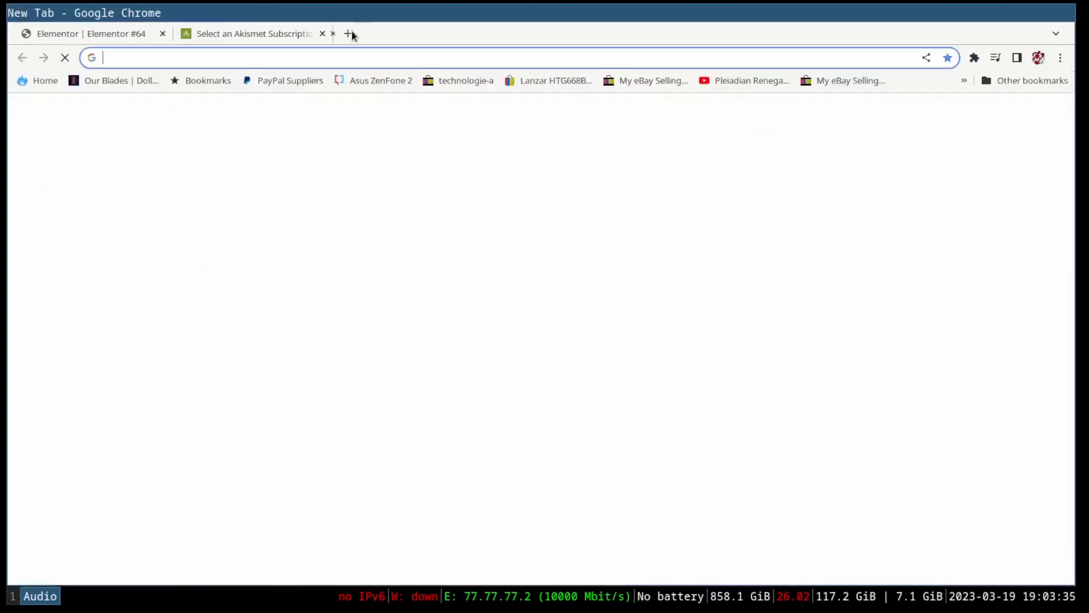
type("youtube.com")
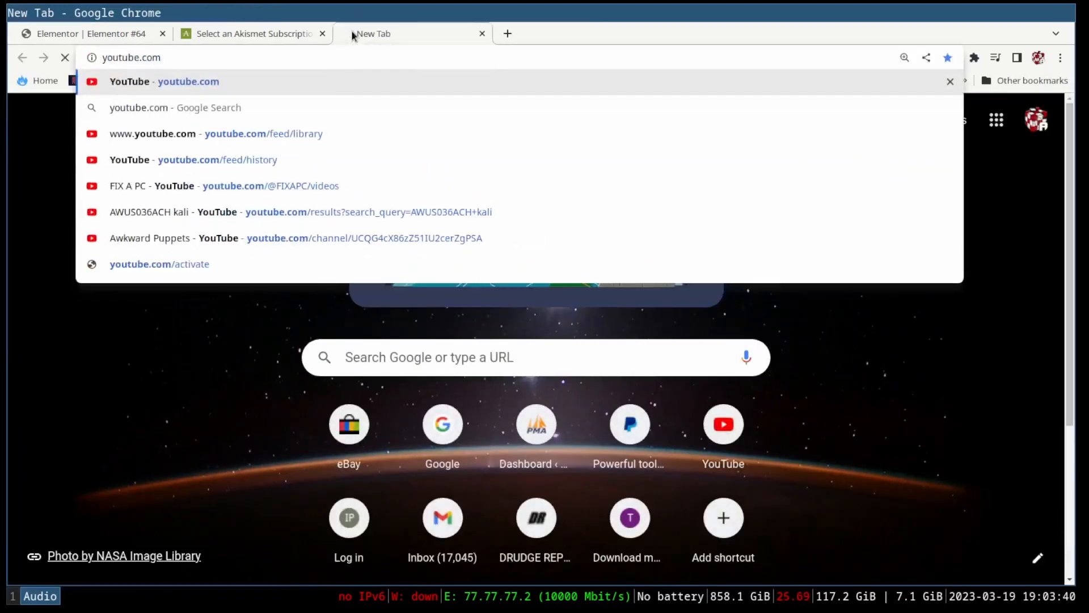
key("Return")
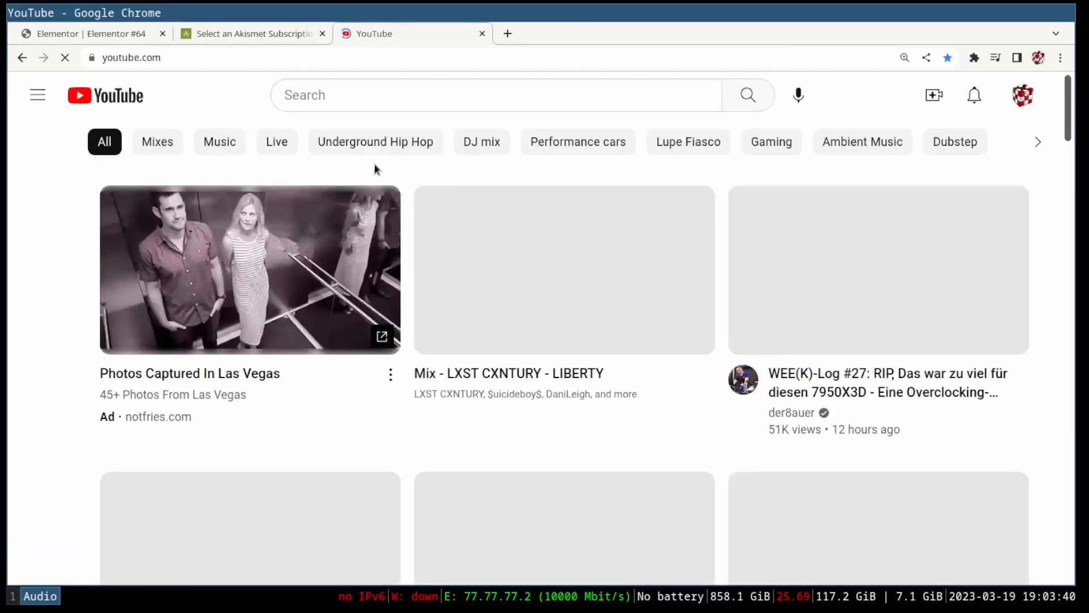
scroll(813, 173, "down", 5)
scroll(608, 464, "down", 6)
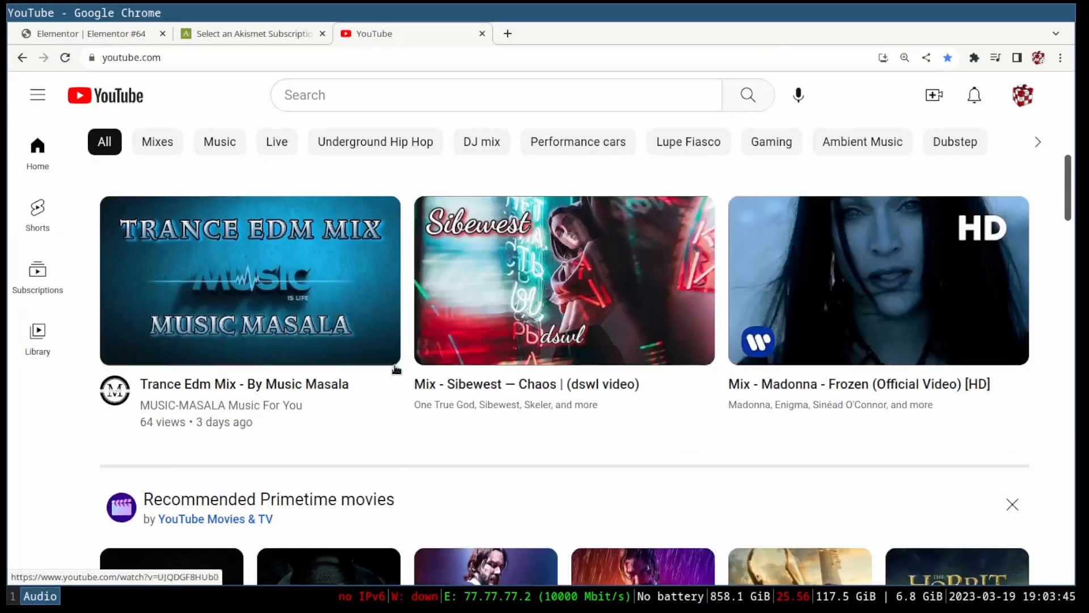
scroll(608, 464, "up", 6)
scroll(499, 384, "down", 4)
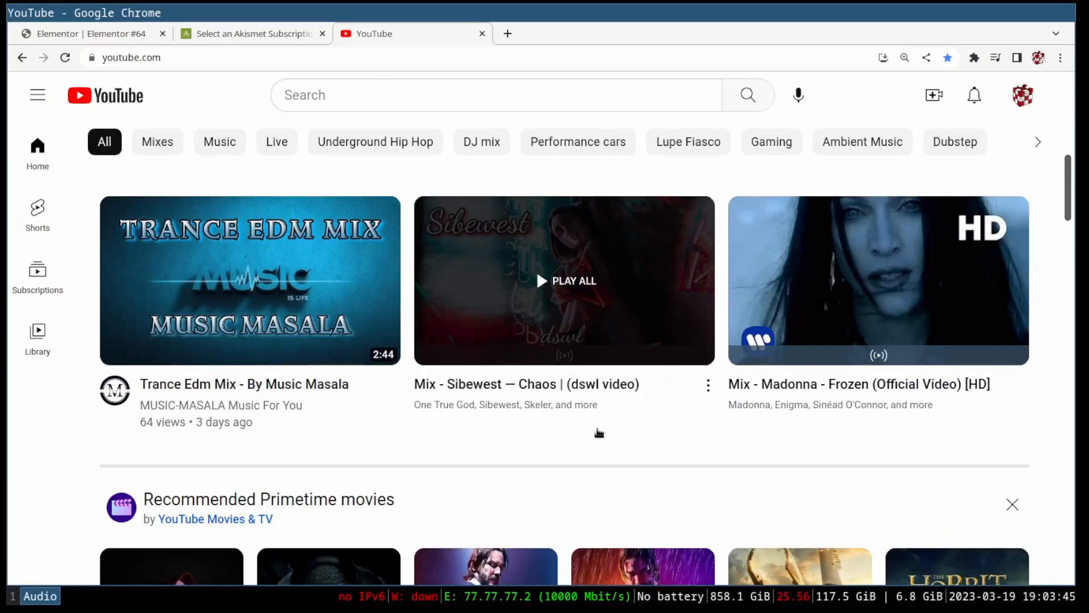
Open the "Sibewest — Chaos | (dswl video)" mix on YouTube, copy its address and close the YouTube tab.
left_click(536, 388)
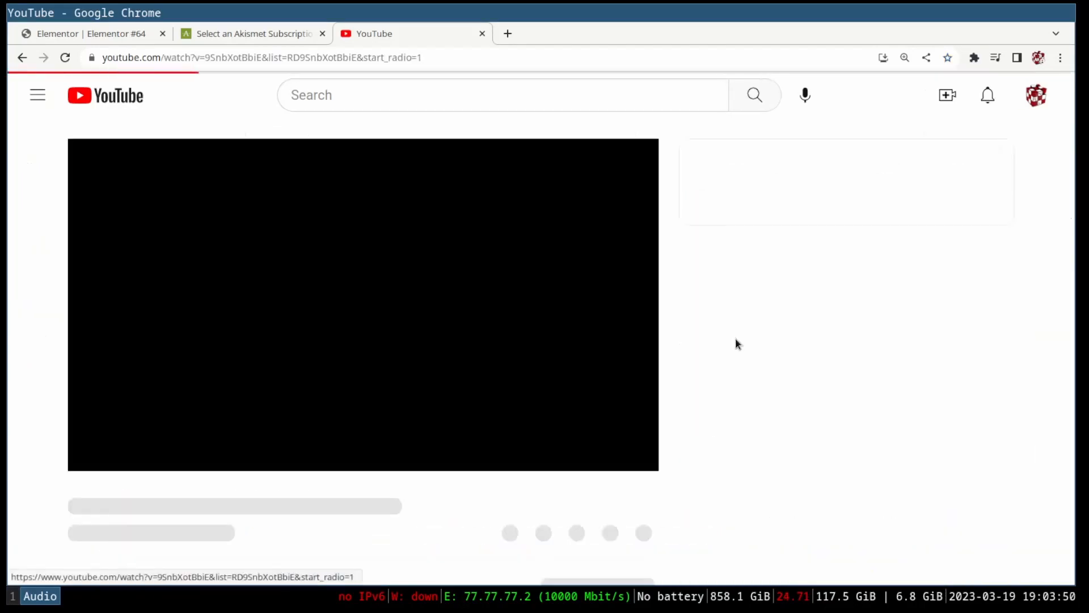
key("ctrl+l")
key("ctrl+c")
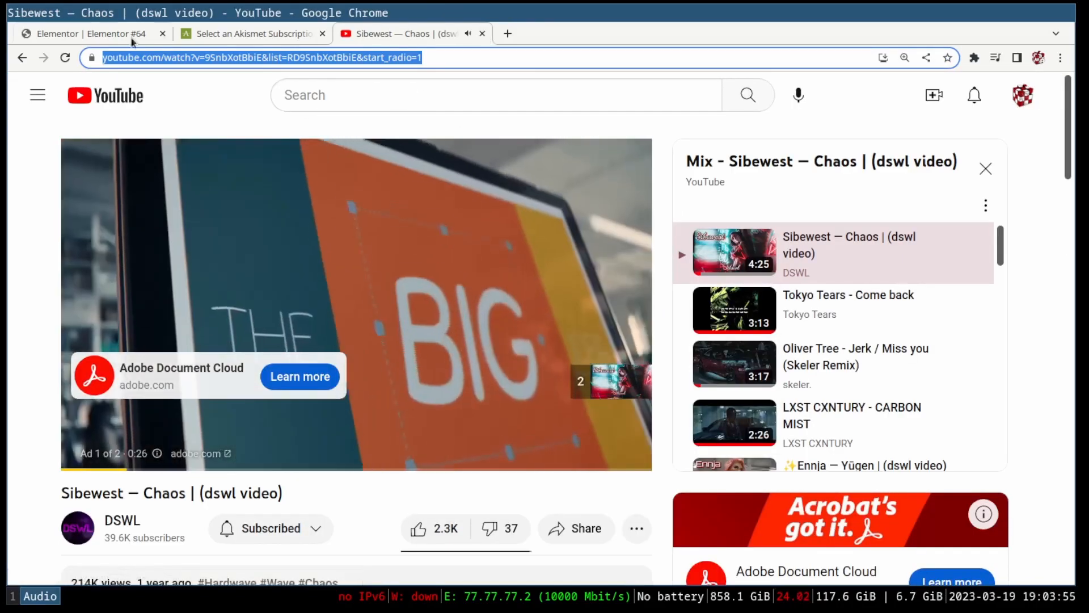
left_click(482, 35)
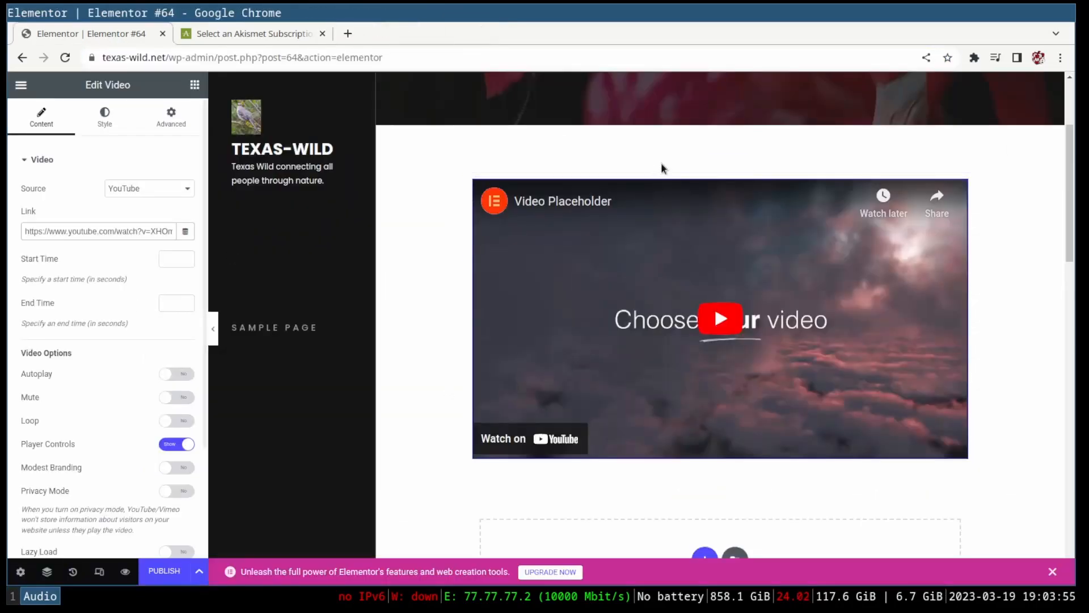
Replace the Video widget's placeholder link with the copied YouTube address and publish the post.
key("ctrl+a")
key("ctrl+v")
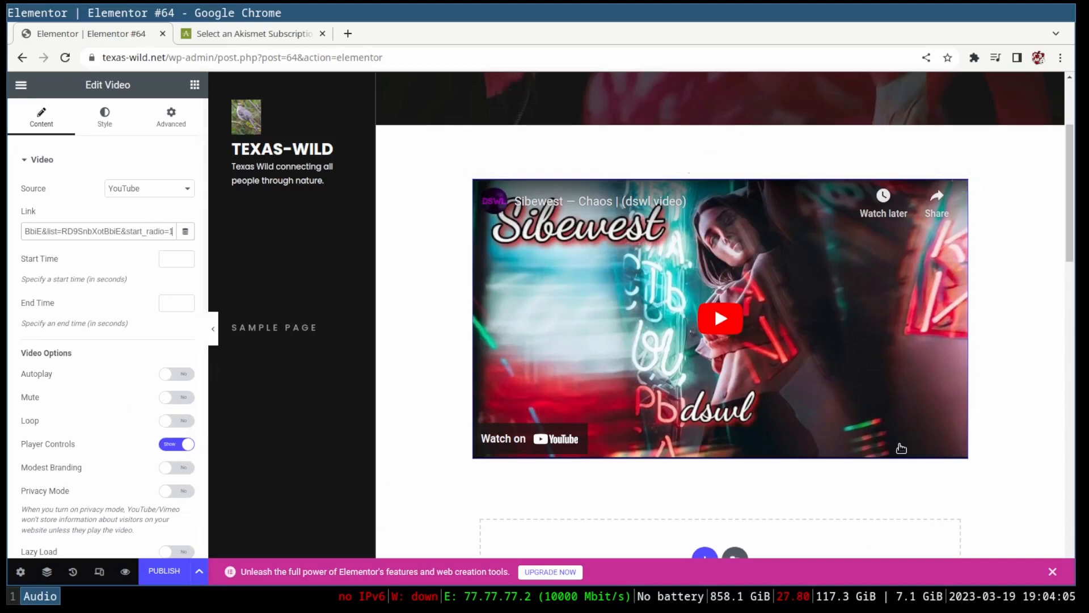
left_click(165, 574)
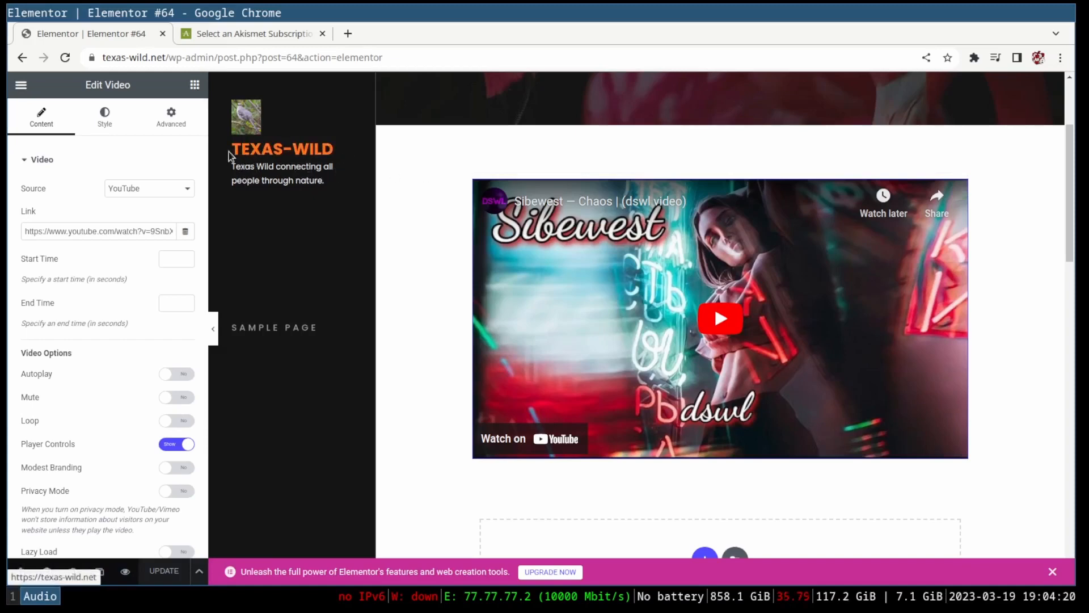
Test playing and pausing the embedded video in the post and delete its Video widget.
left_click_drag(230, 156, 269, 140)
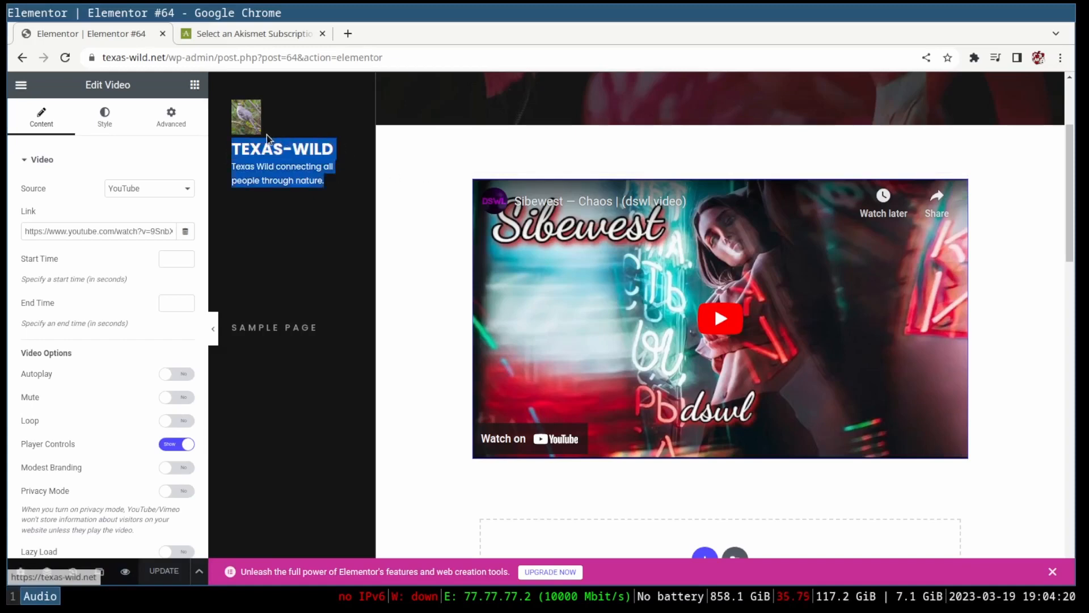
left_click(399, 95)
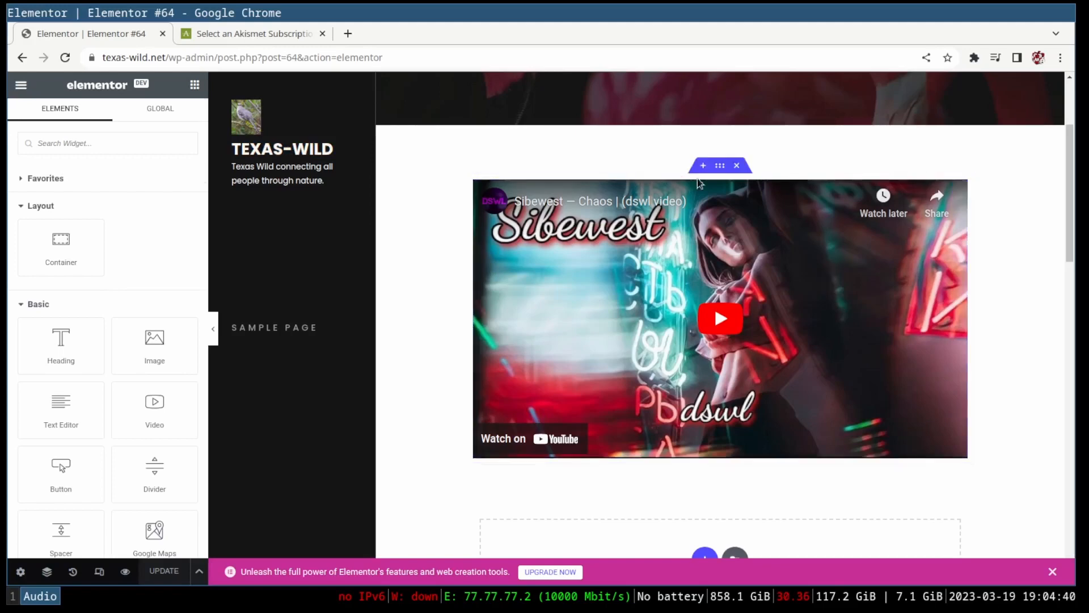
left_click(723, 317)
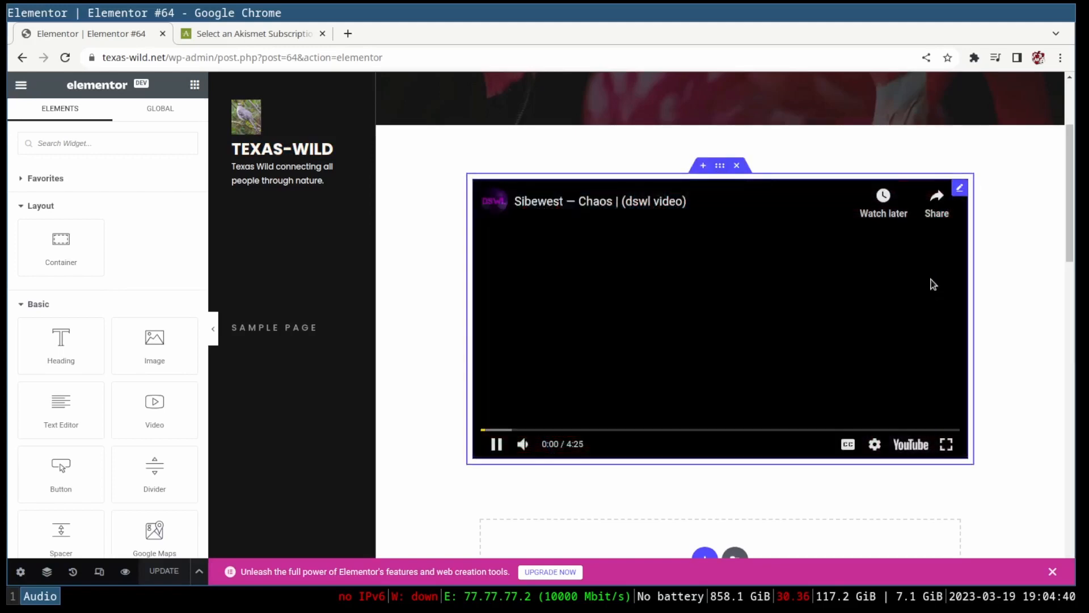
left_click(497, 443)
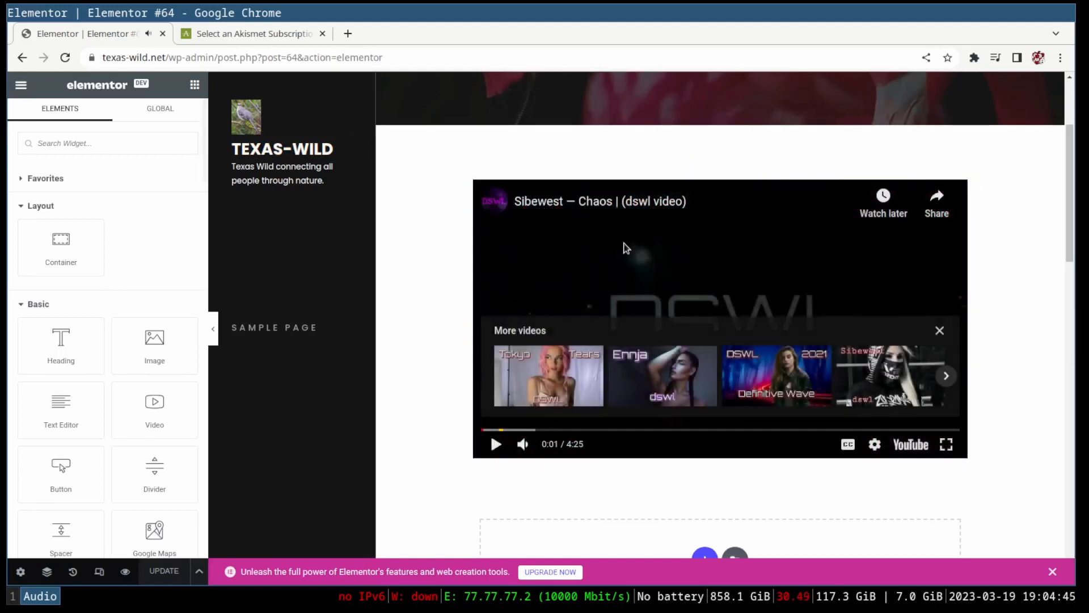
left_click(496, 443)
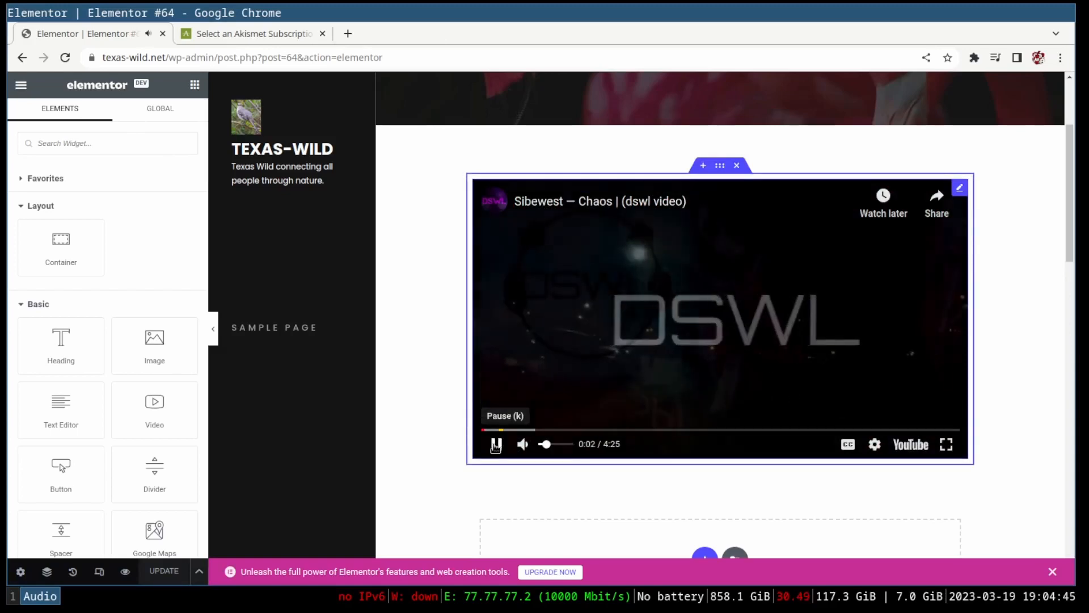
left_click(497, 444)
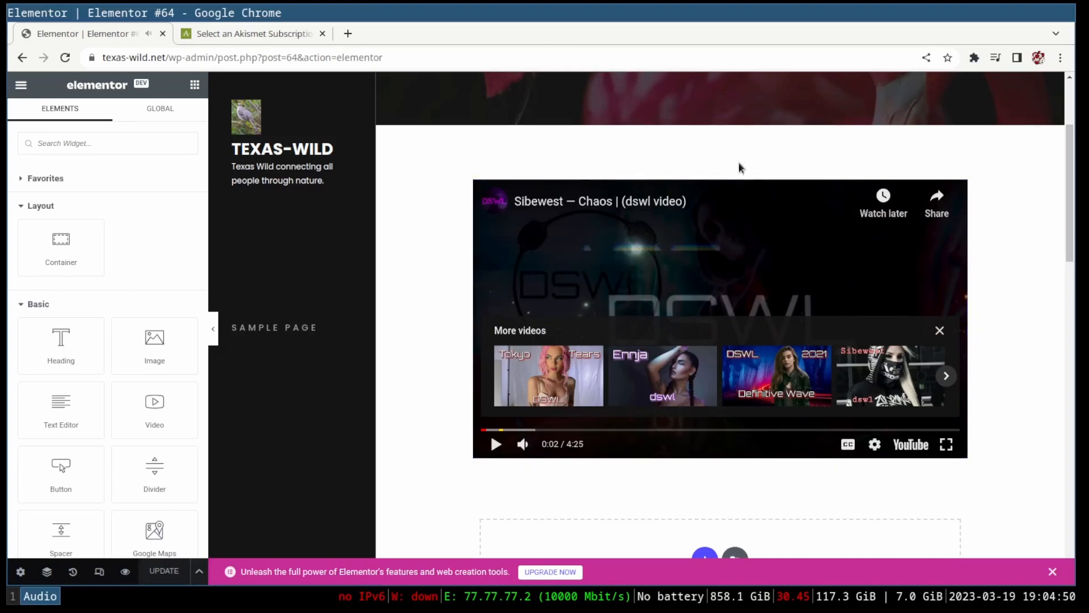
key("Delete")
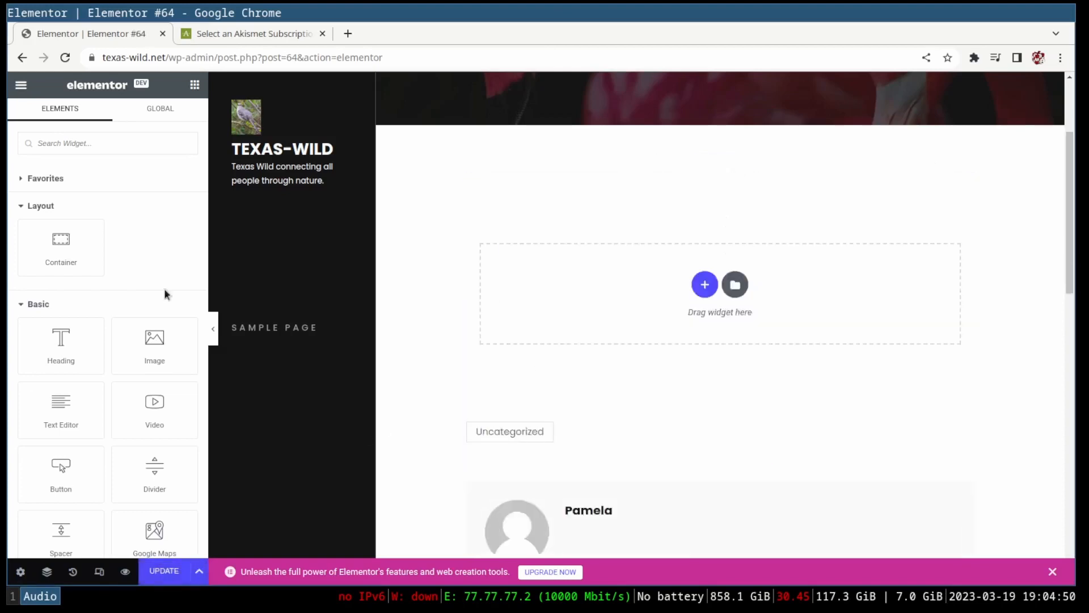
Try out a SoundCloud widget in the post's empty drop area, look over its options and delete it again.
scroll(117, 316, "down", 12)
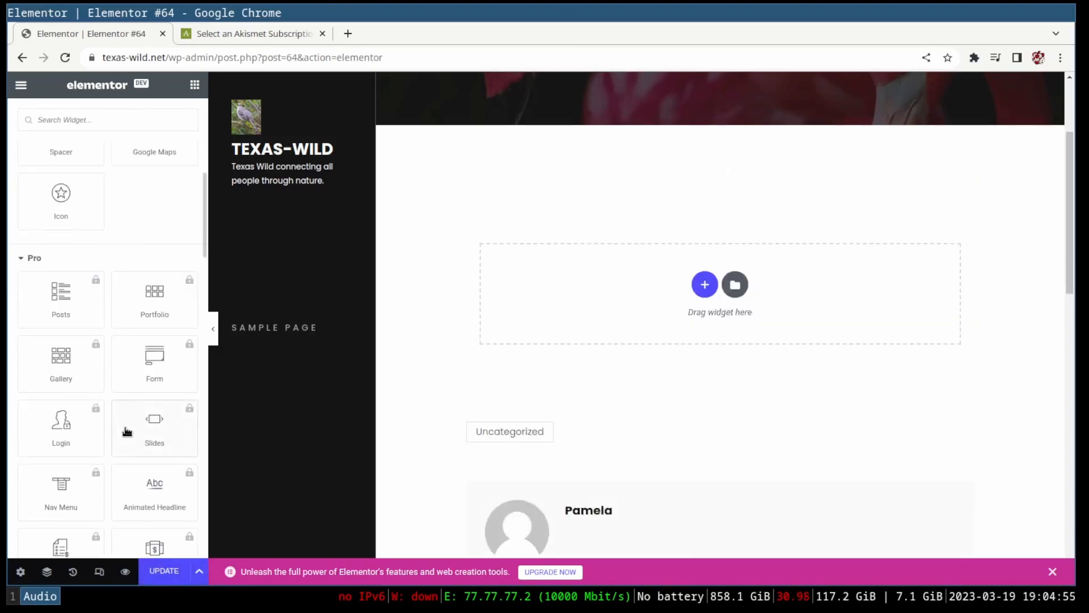
scroll(118, 496, "down", 12)
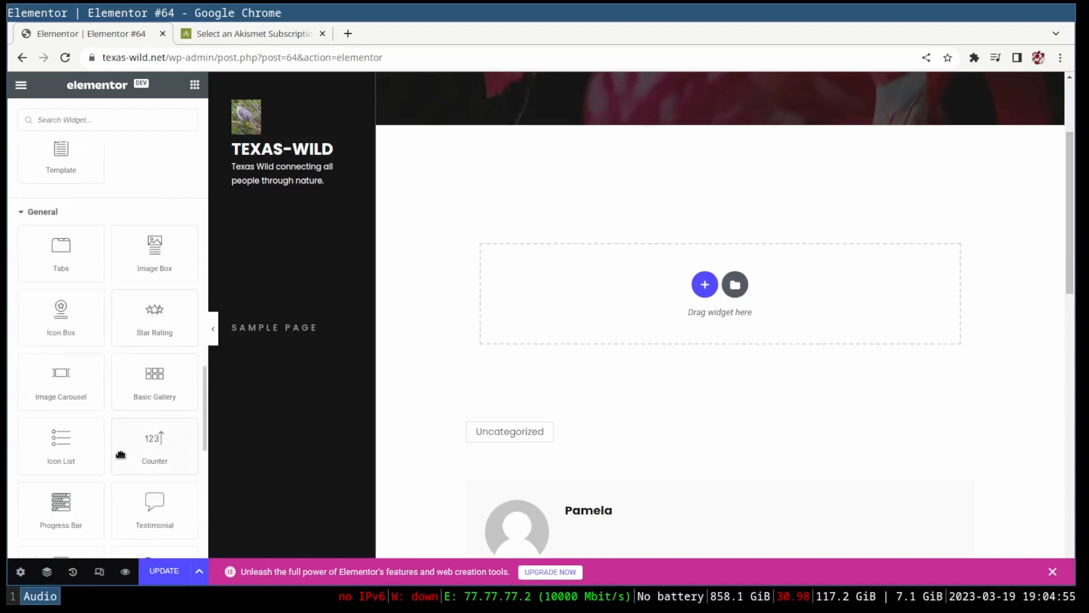
scroll(108, 454, "down", 2)
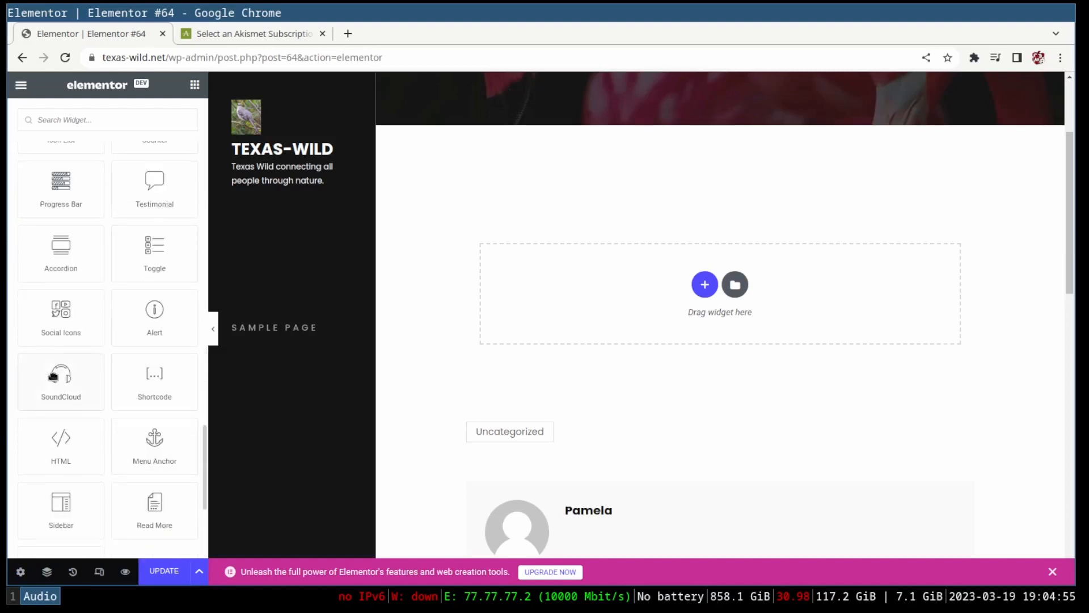
left_click_drag(50, 380, 709, 285)
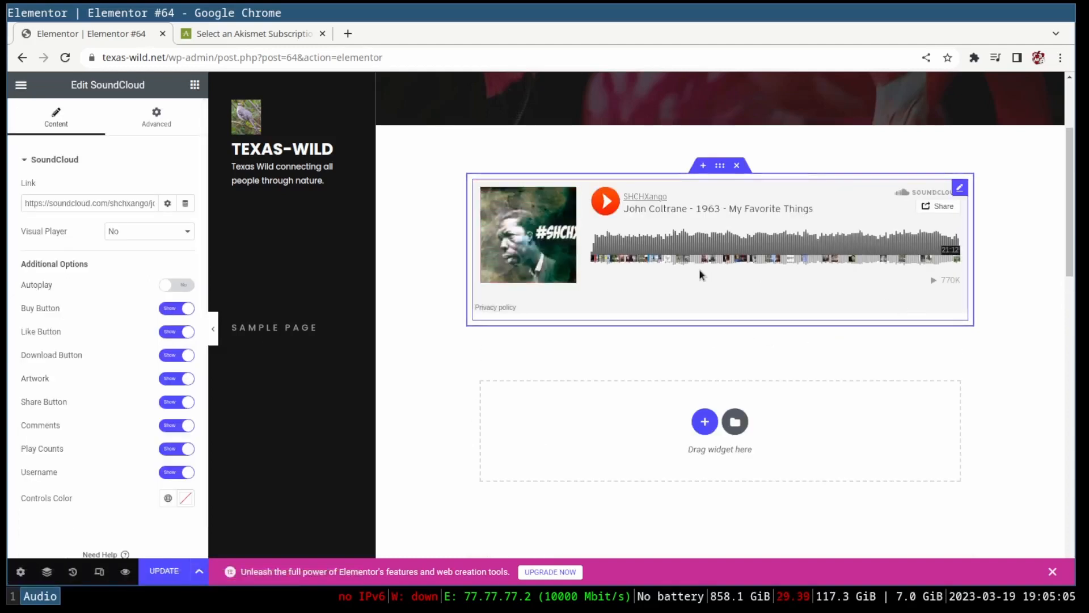
double_click(81, 204)
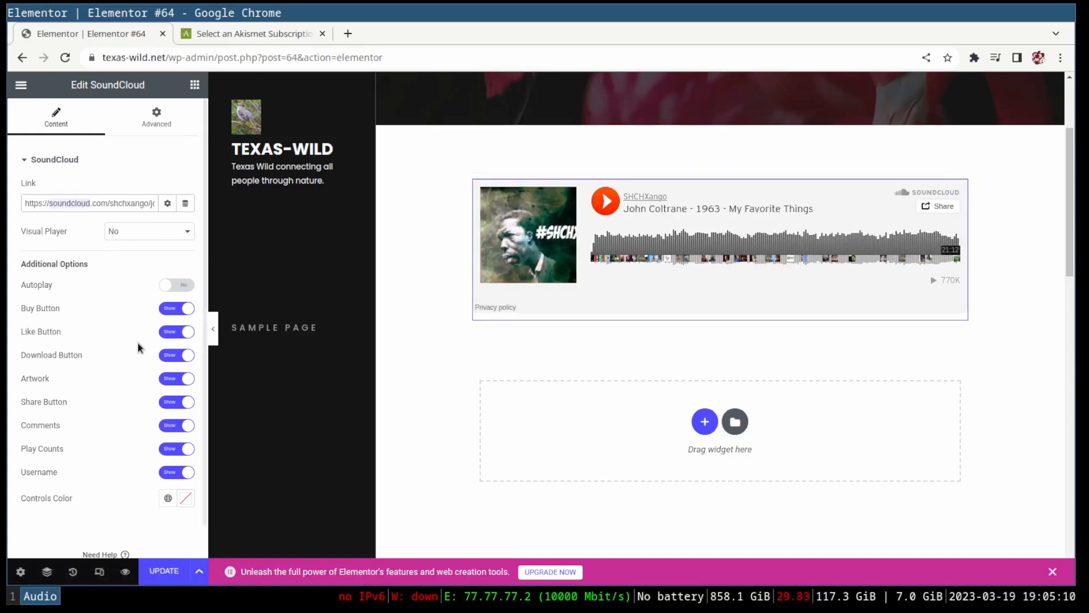
scroll(139, 352, "down", 1)
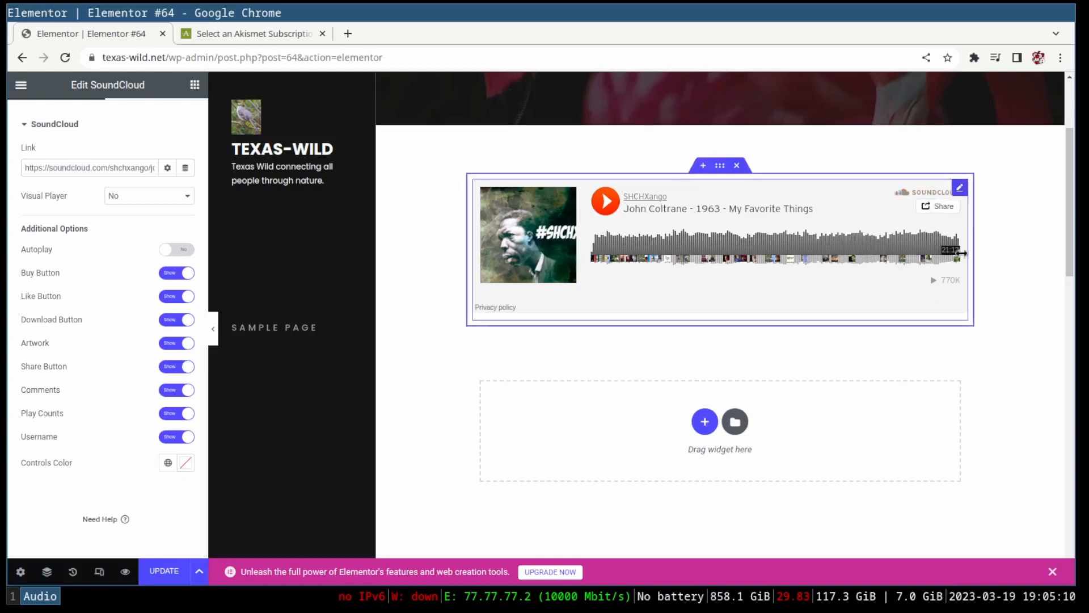
left_click(736, 165)
Look through the Pro widgets and view the information on the locked Media Carousel widget.
scroll(116, 354, "down", 10)
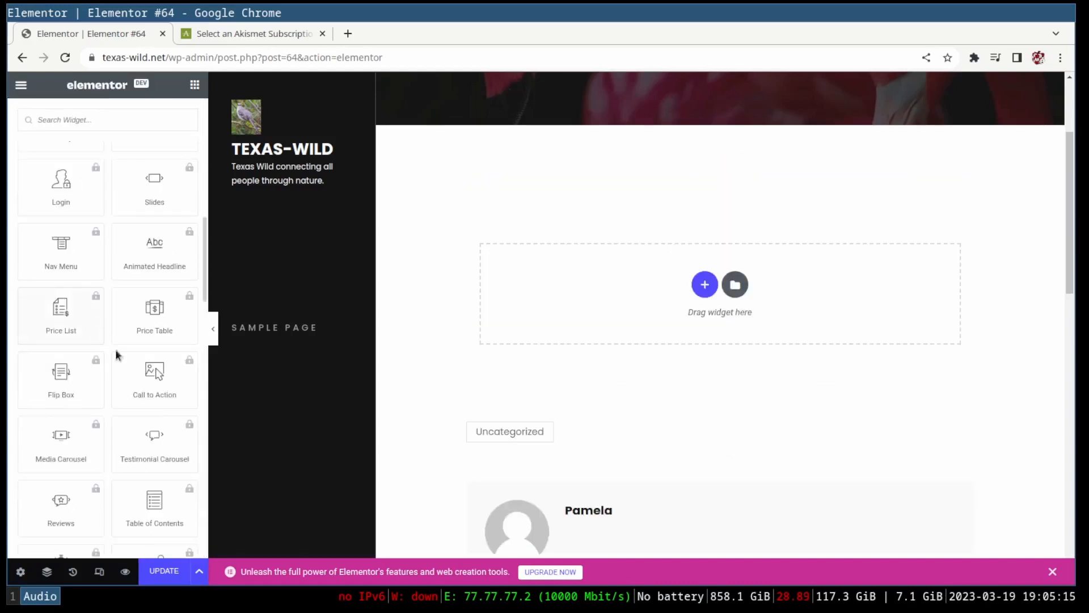
scroll(114, 432, "down", 2)
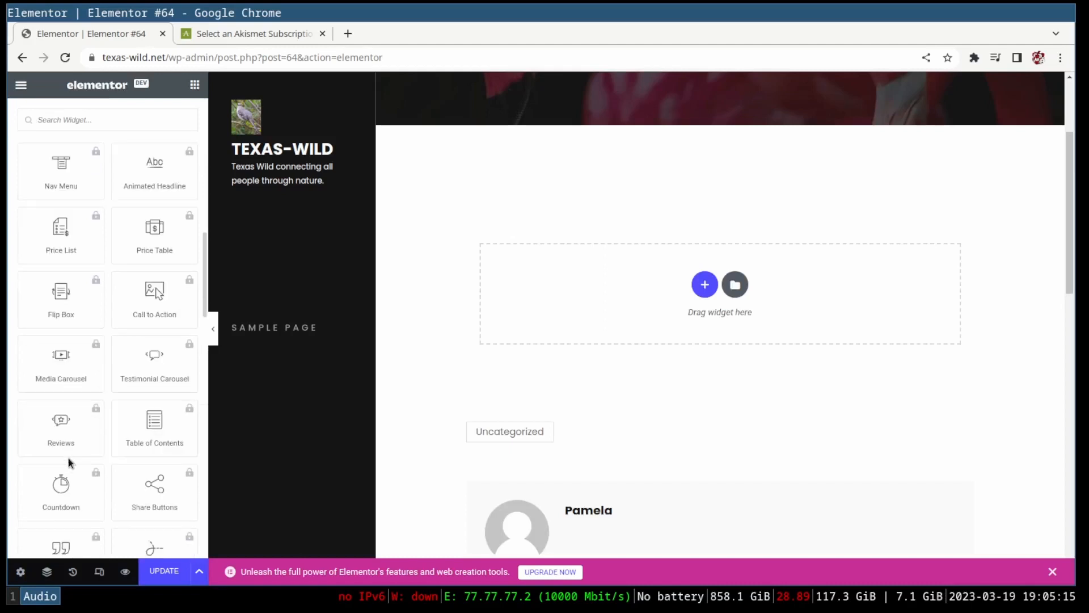
left_click(78, 374)
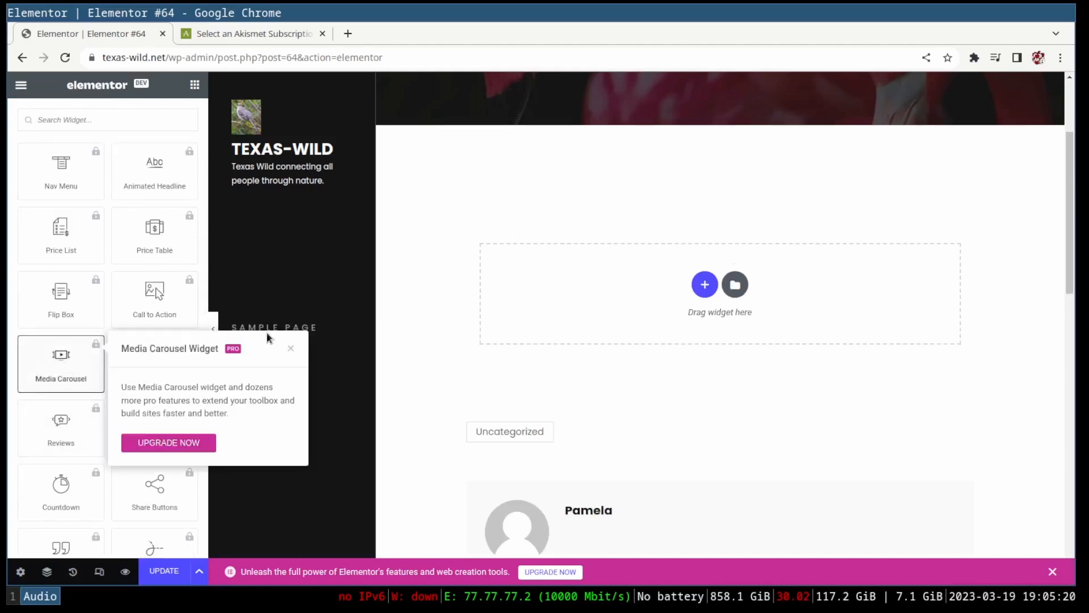
left_click(290, 355)
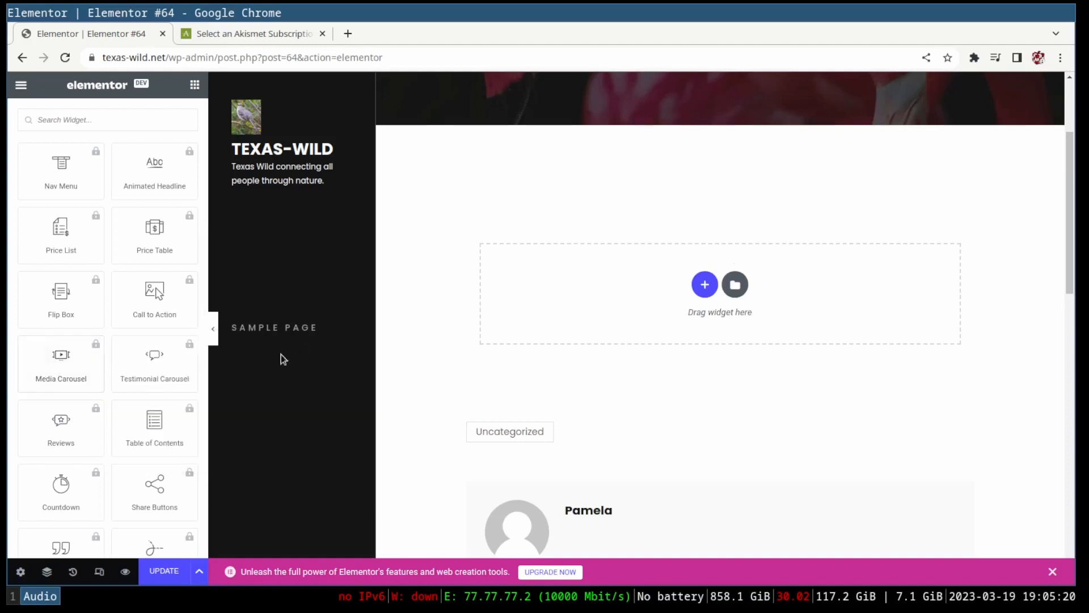
left_click(65, 360)
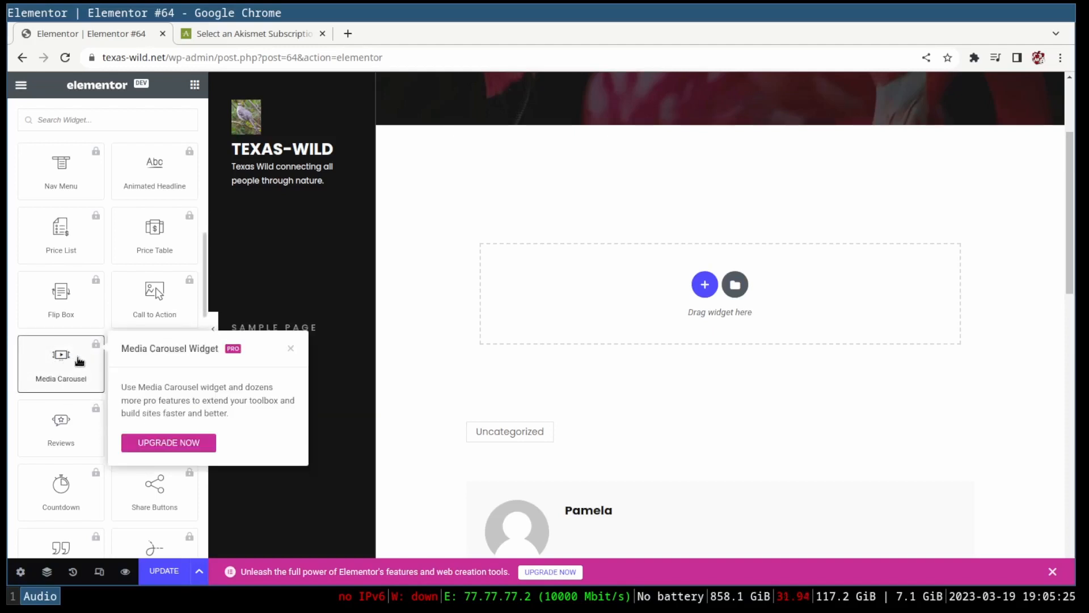
left_click_drag(121, 348, 203, 354)
left_click(253, 349)
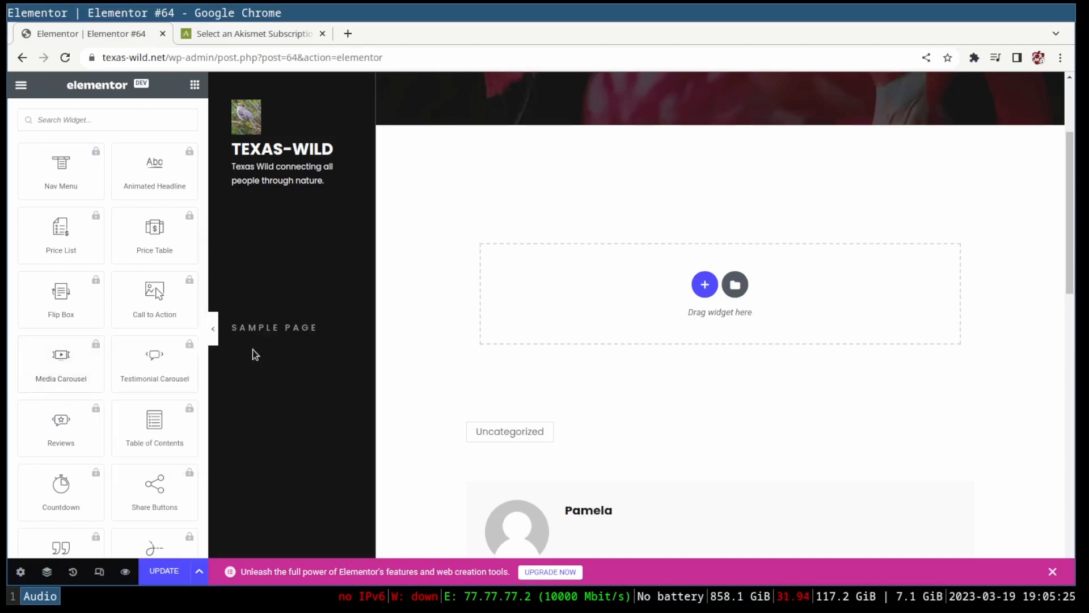
Collapse the Basic, Pro, General and Layout widget categories.
scroll(104, 315, "up", 7)
scroll(104, 315, "up", 5)
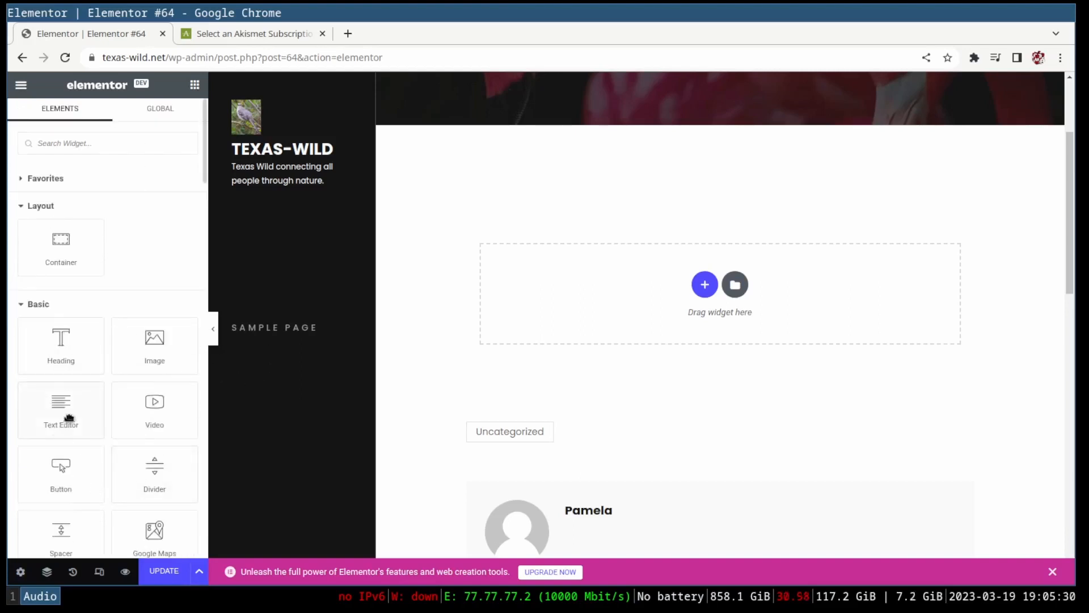
left_click(23, 305)
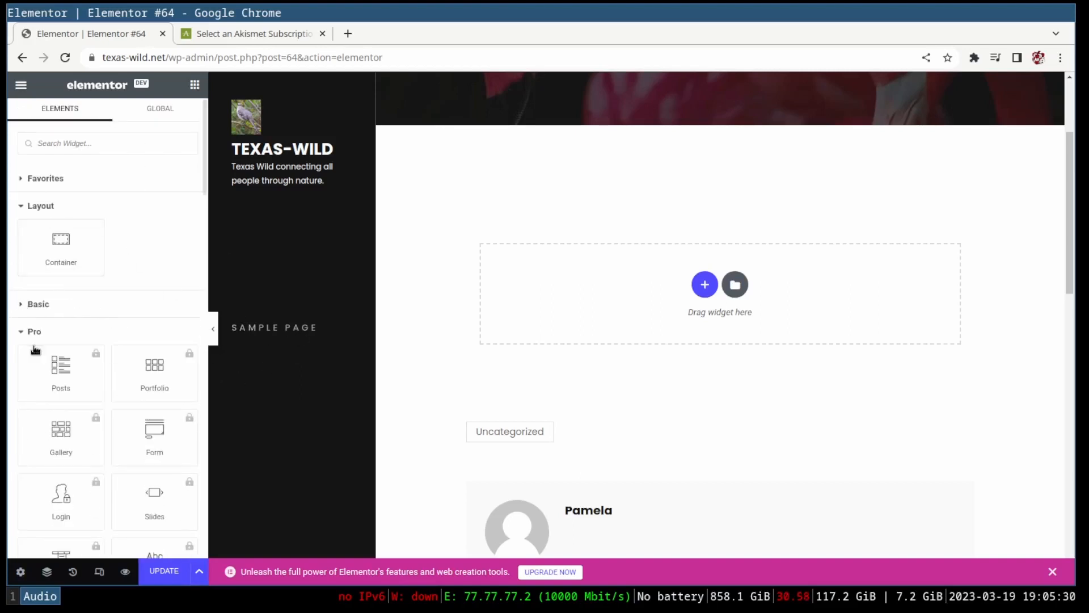
scroll(111, 296, "down", 5)
scroll(110, 296, "up", 4)
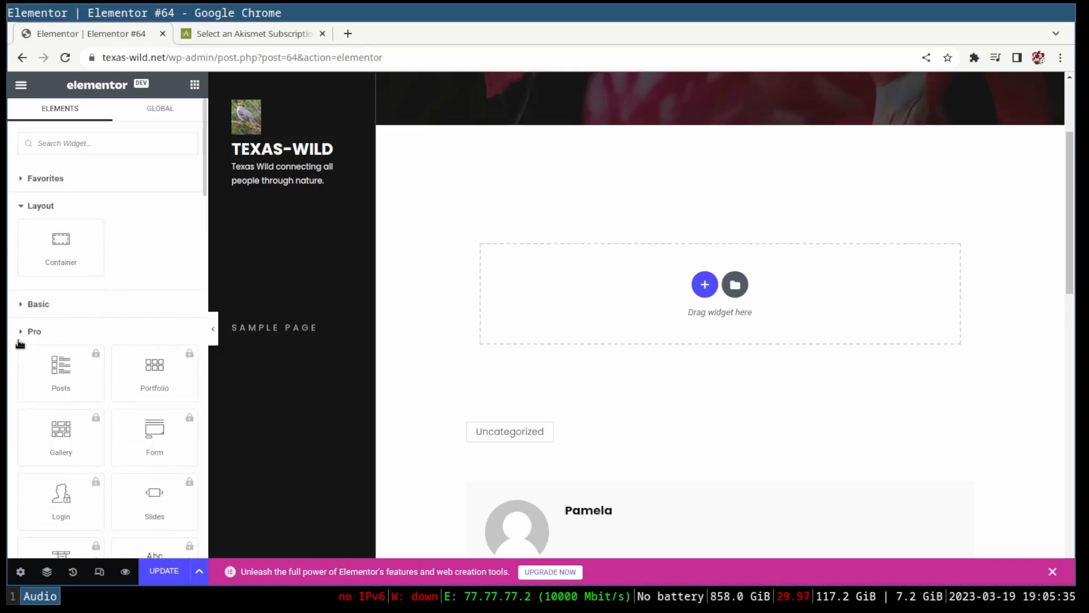
left_click(22, 331)
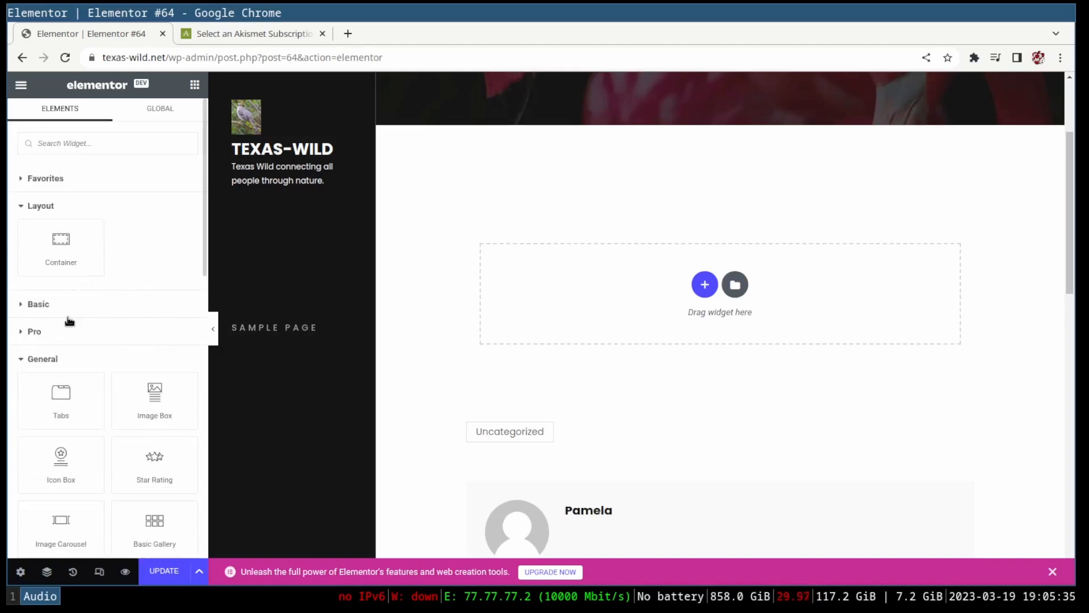
left_click(26, 360)
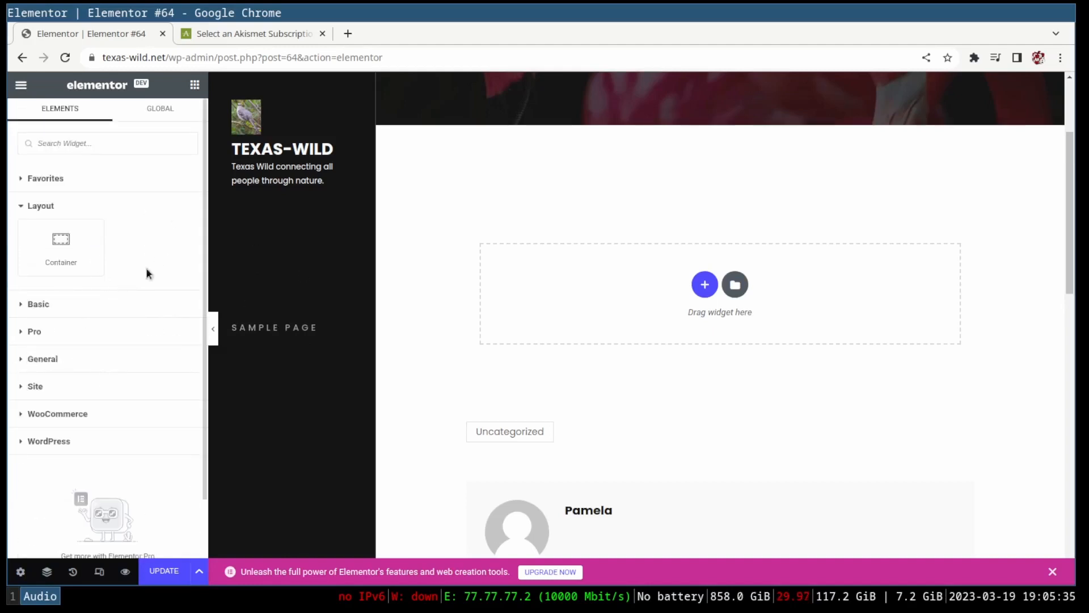
left_click(42, 205)
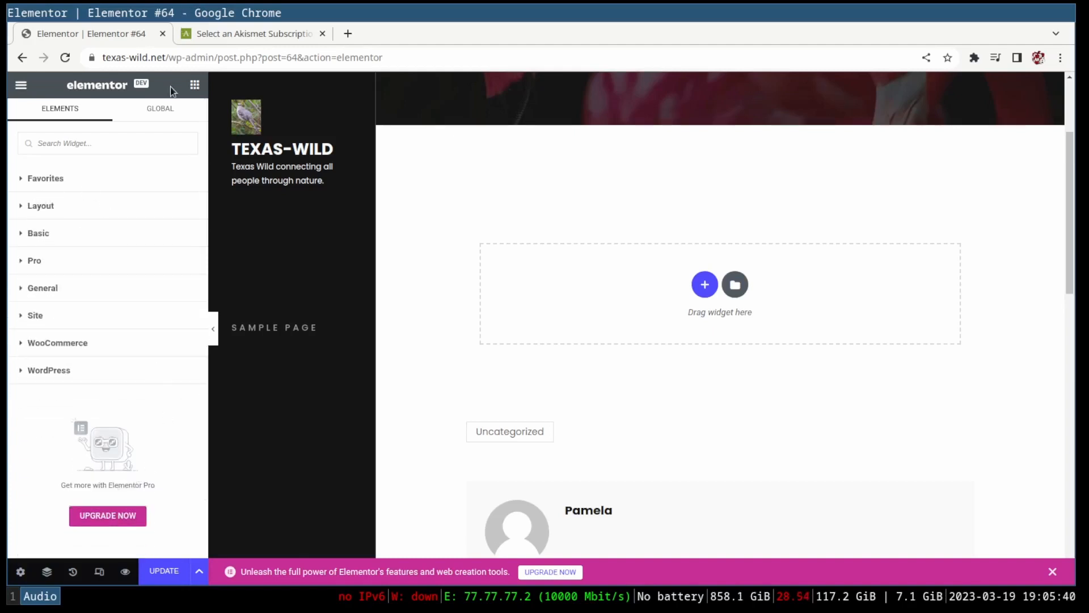
View the Global widget introduction and return to the list of element categories.
left_click(164, 108)
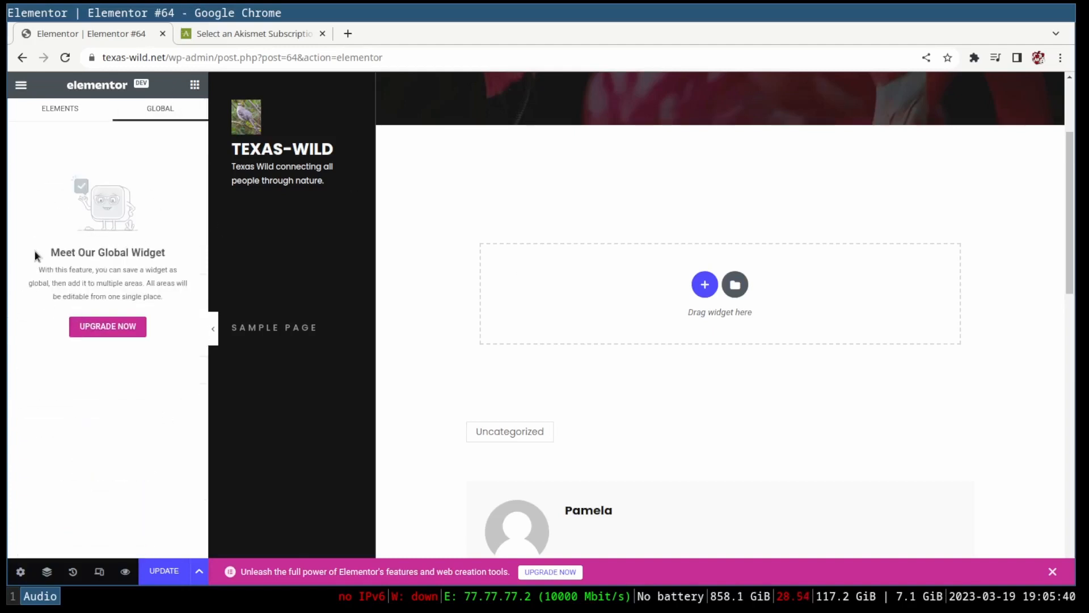
left_click_drag(35, 256, 191, 262)
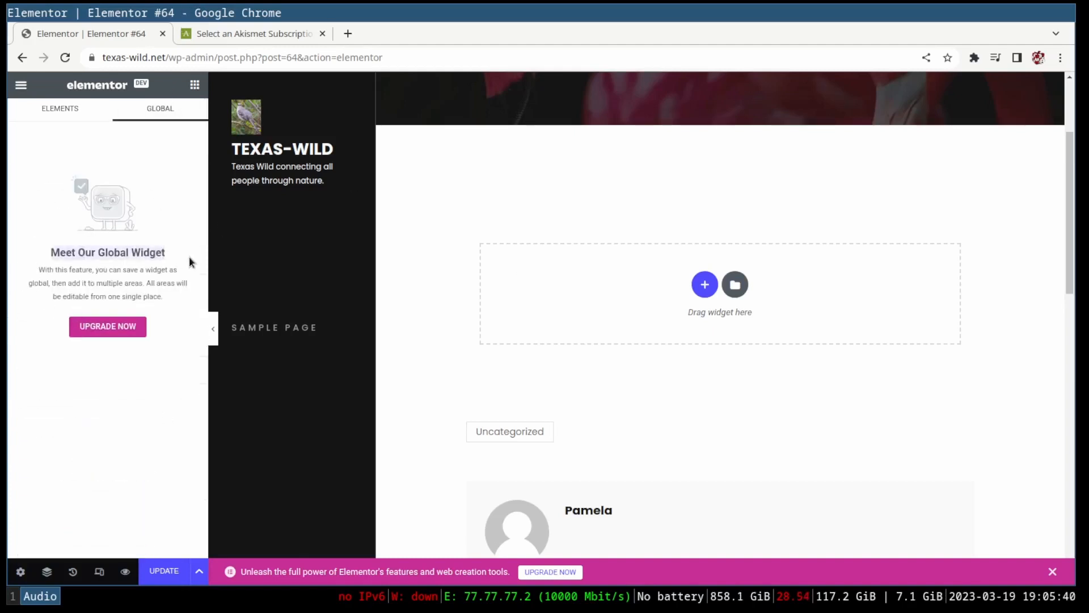
left_click(75, 113)
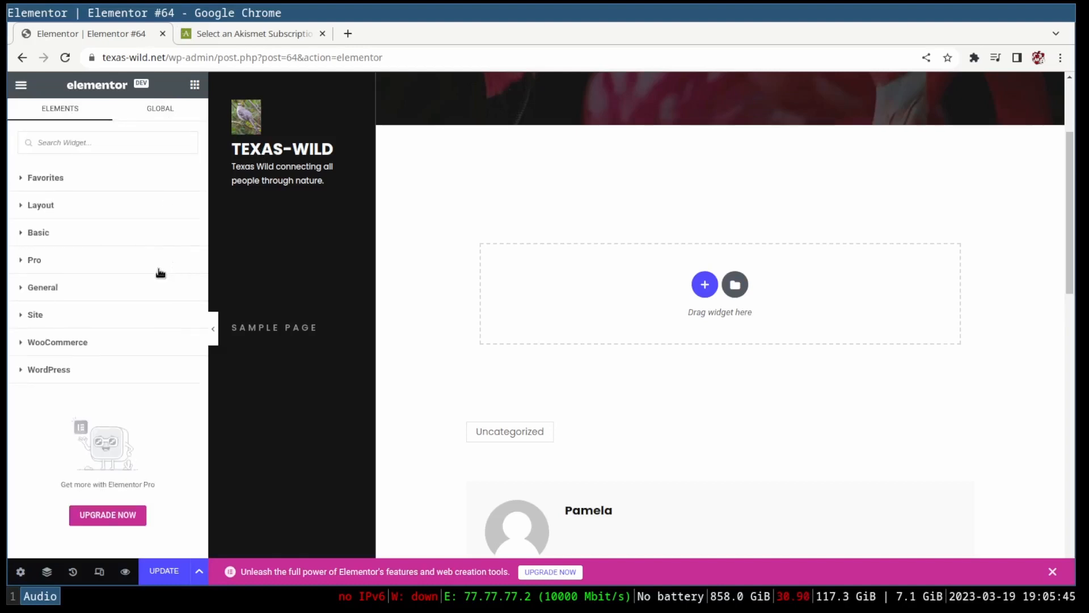
Show Elementor's settings and navigation options and look over the post up to its header image.
left_click(20, 86)
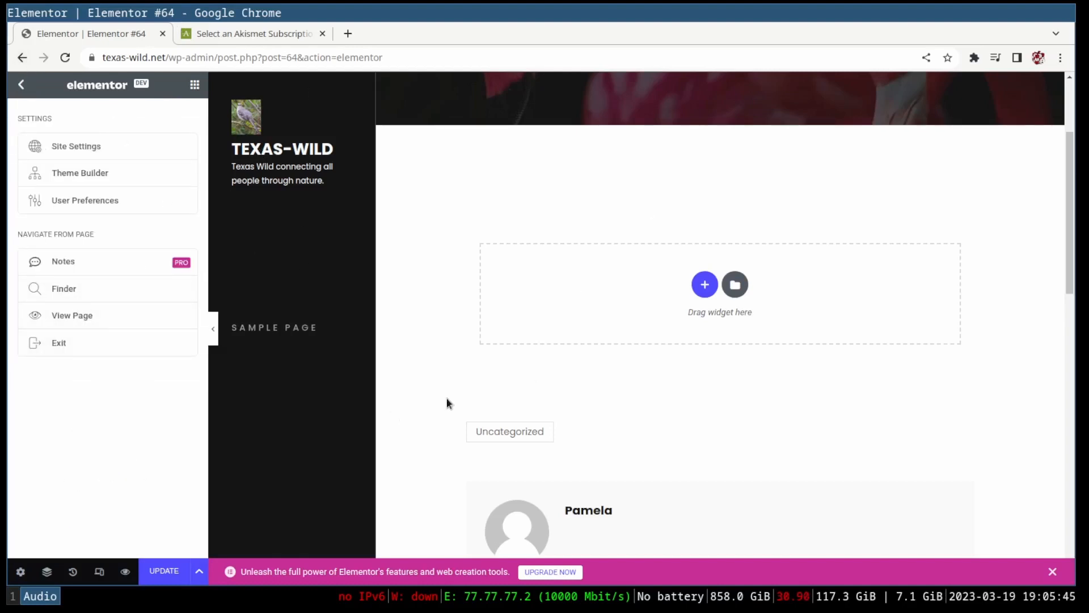
scroll(566, 401, "down", 10)
scroll(688, 401, "up", 12)
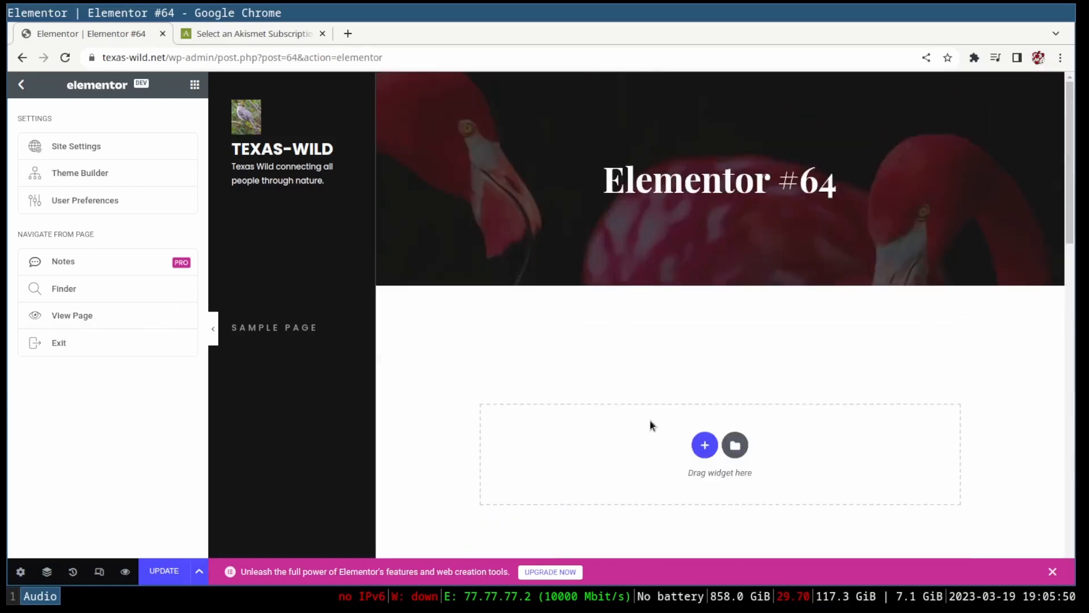
Add a container with two equal columns to the post and look over its placement below the header image.
scroll(735, 475, "down", 4)
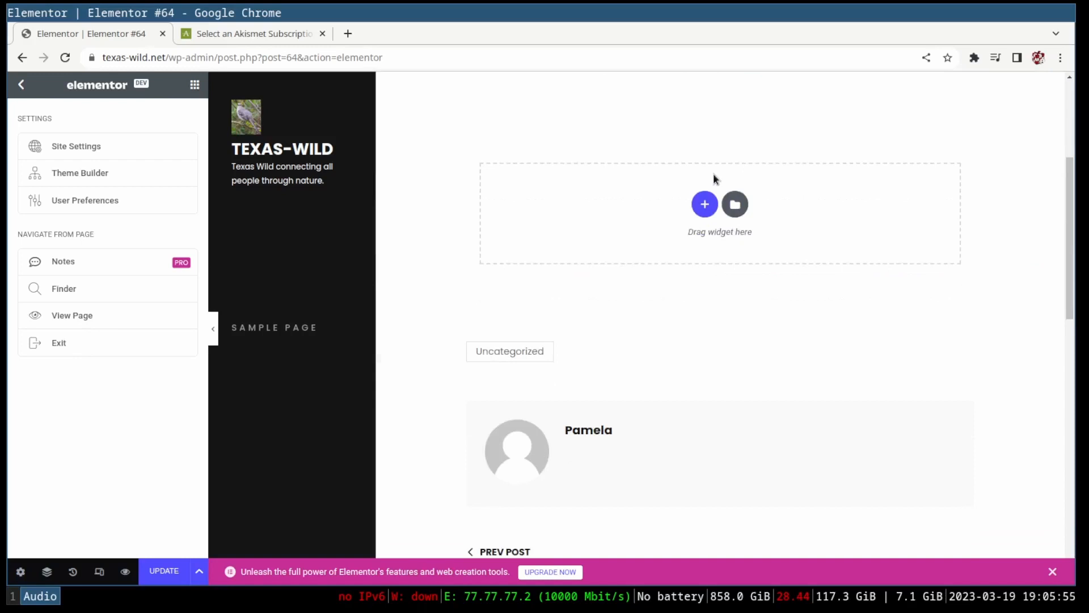
left_click(705, 206)
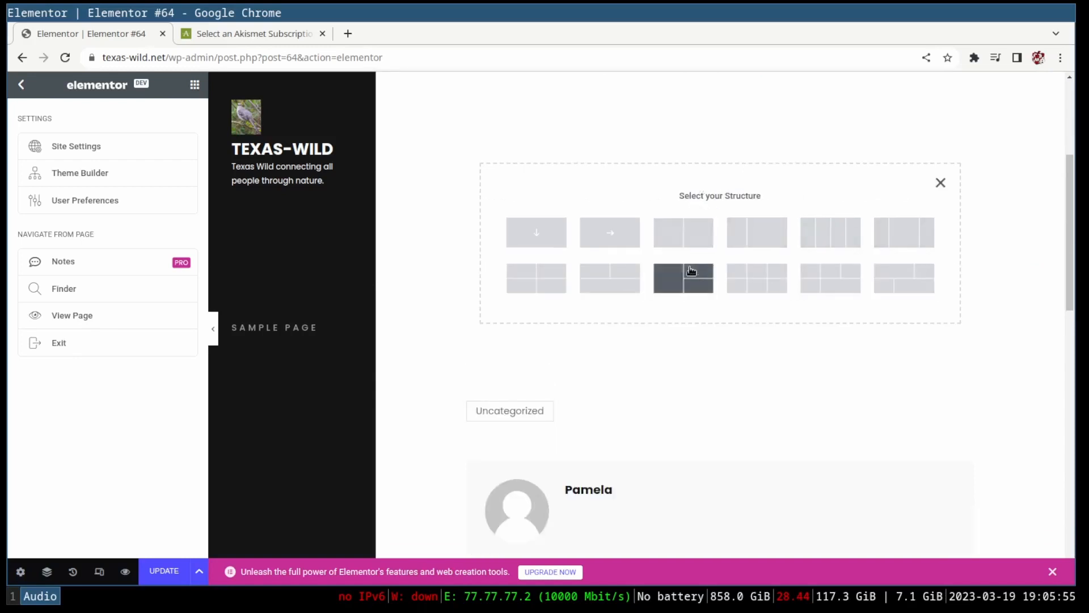
left_click(688, 231)
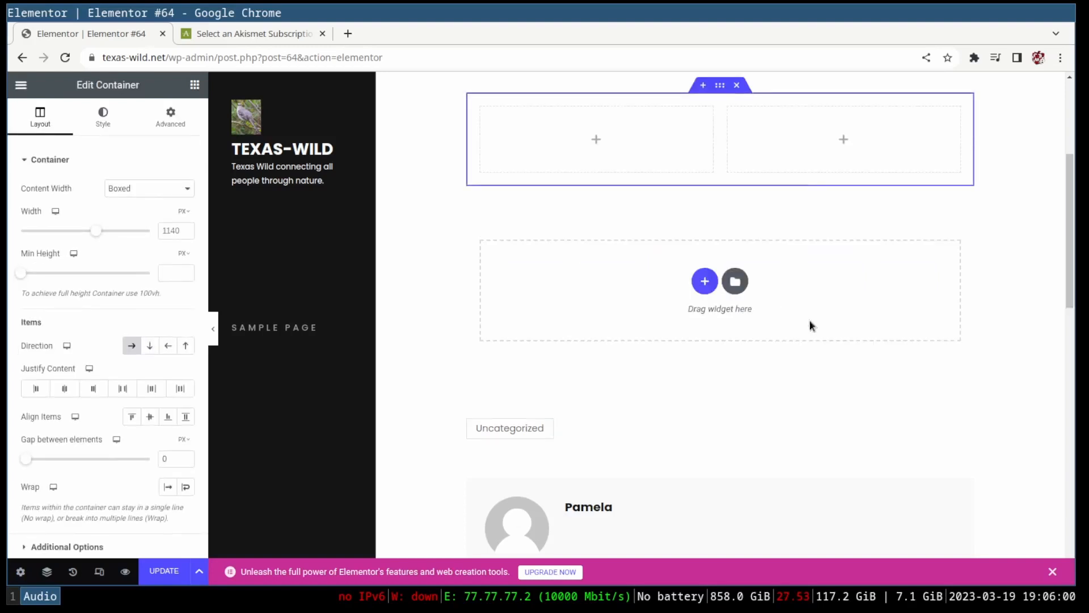
scroll(809, 320, "up", 4)
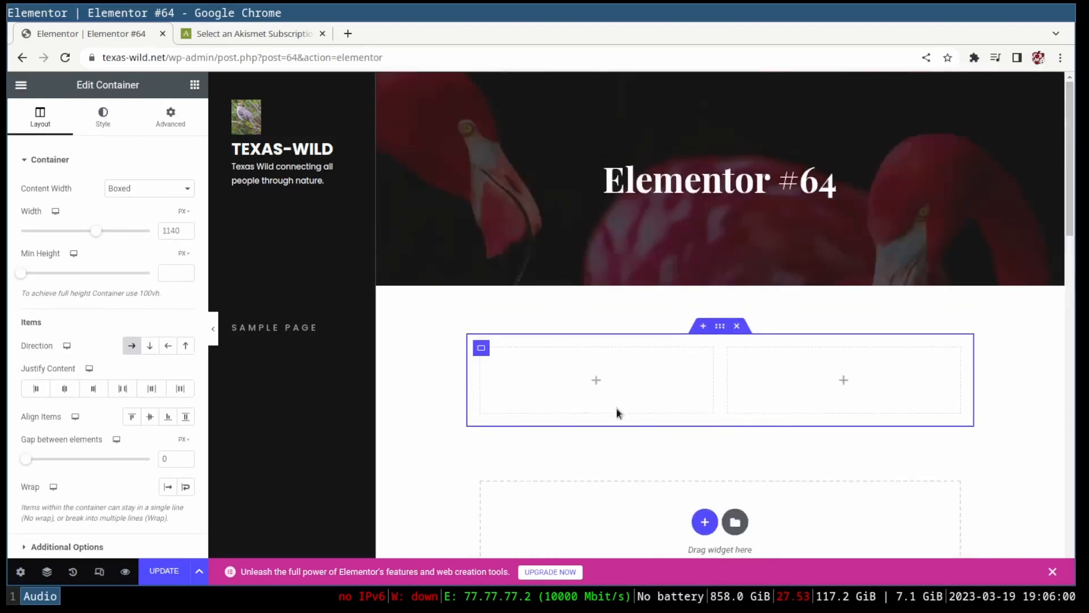
scroll(672, 388, "down", 4)
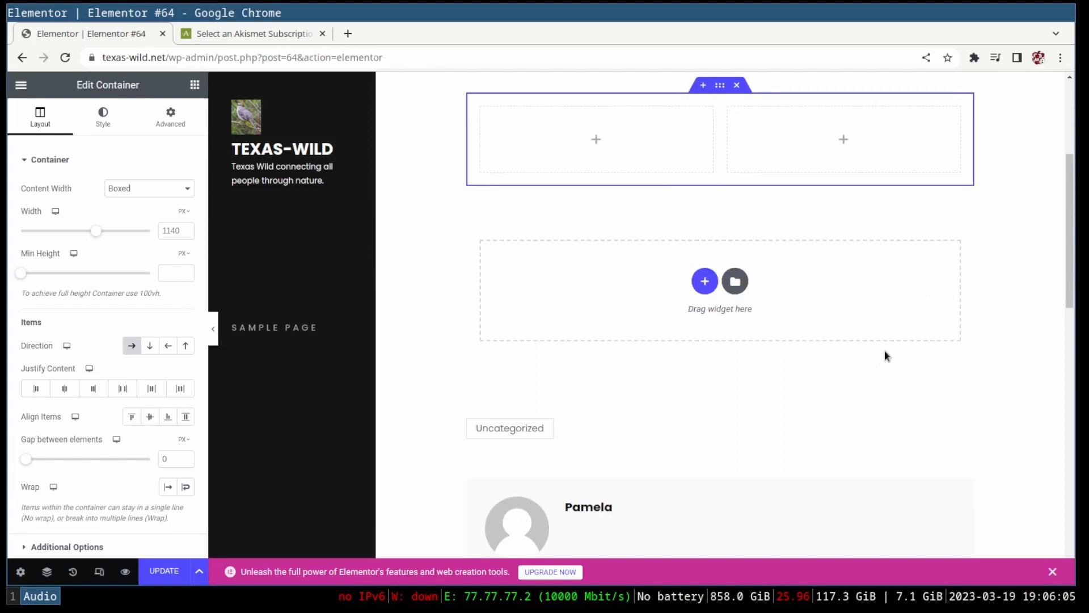
scroll(495, 267, "up", 4)
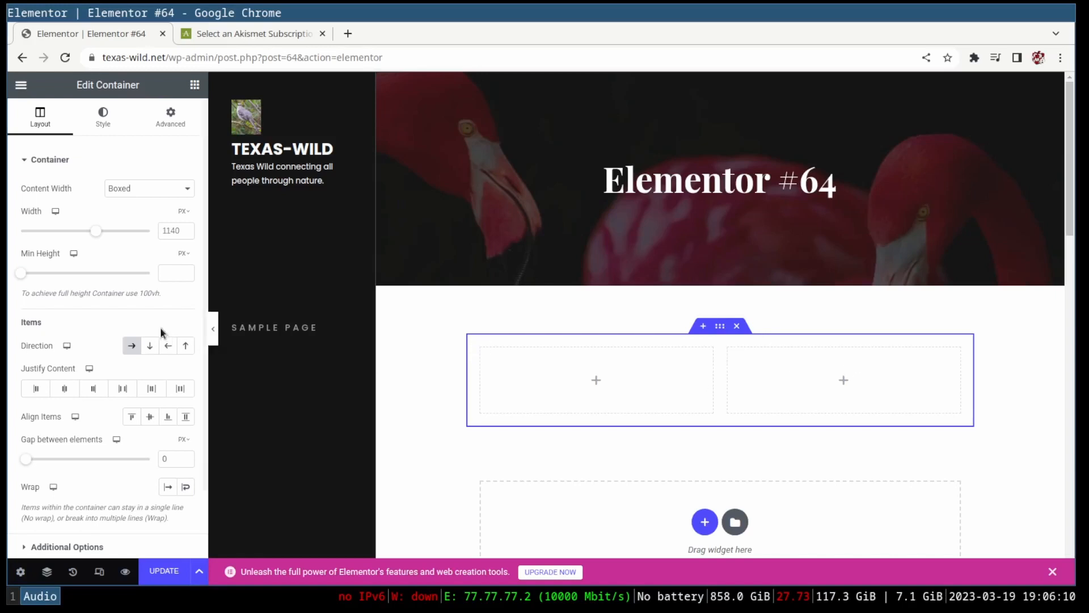
View Elementor's main options, the post settings and the Navigator, and close the Navigator.
left_click(22, 86)
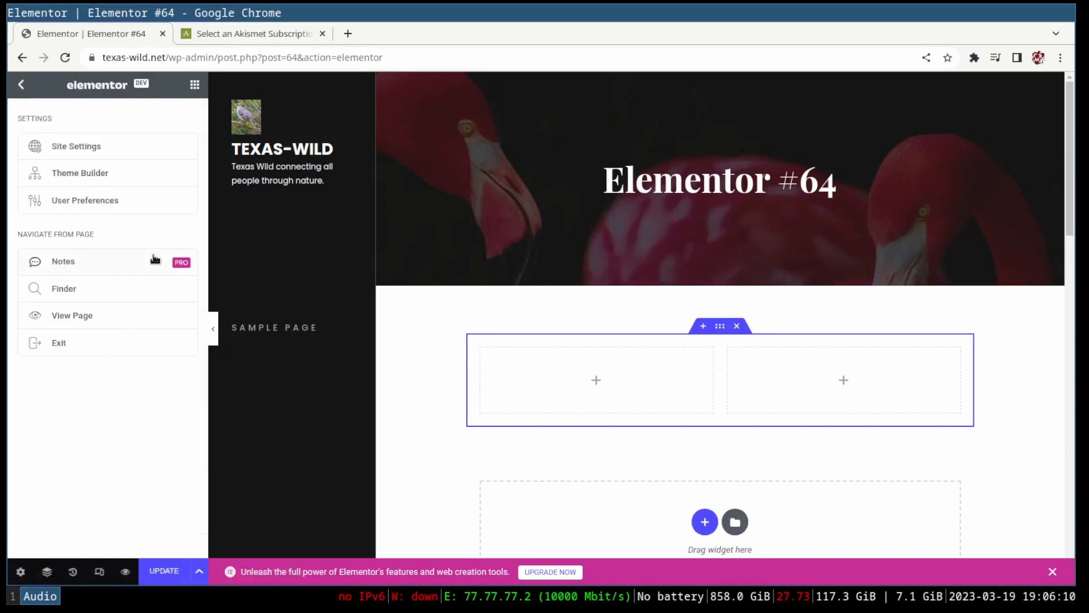
left_click(21, 571)
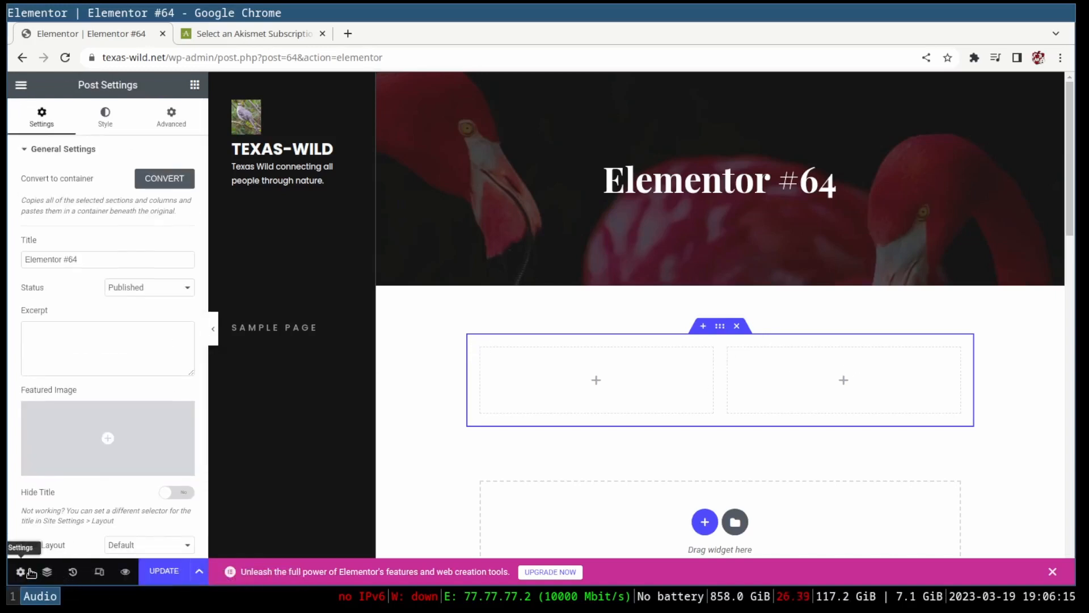
left_click(49, 575)
left_click(49, 574)
left_click(48, 574)
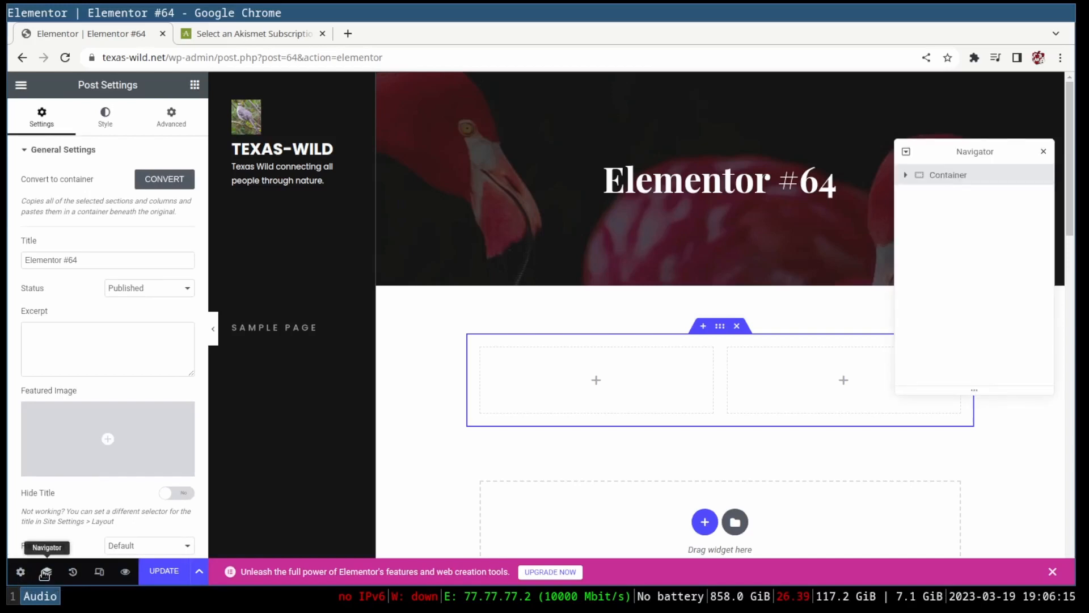
left_click(47, 572)
left_click(47, 572)
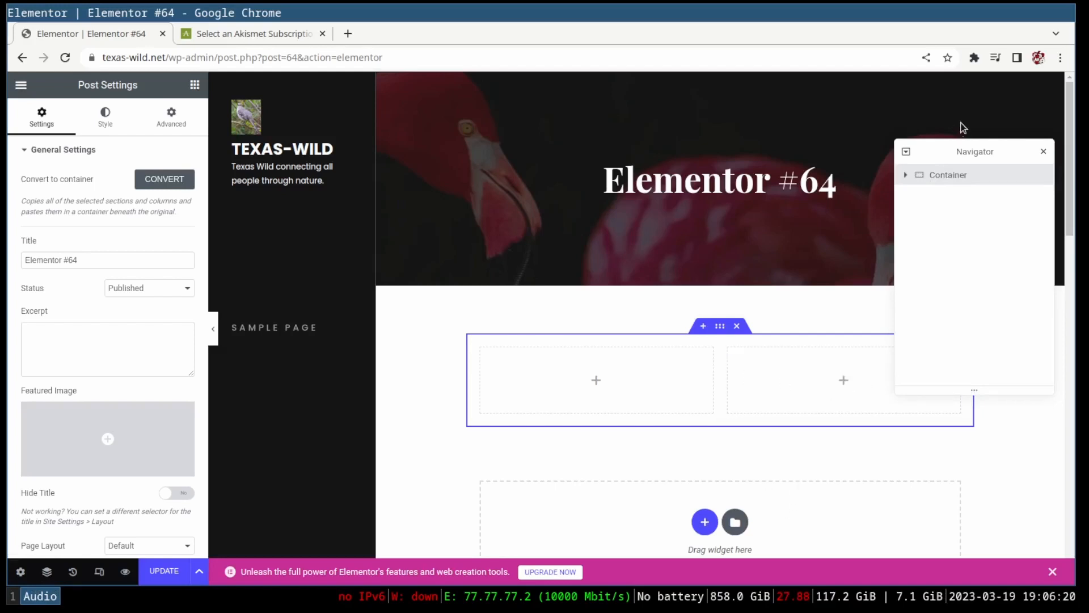
left_click(1045, 154)
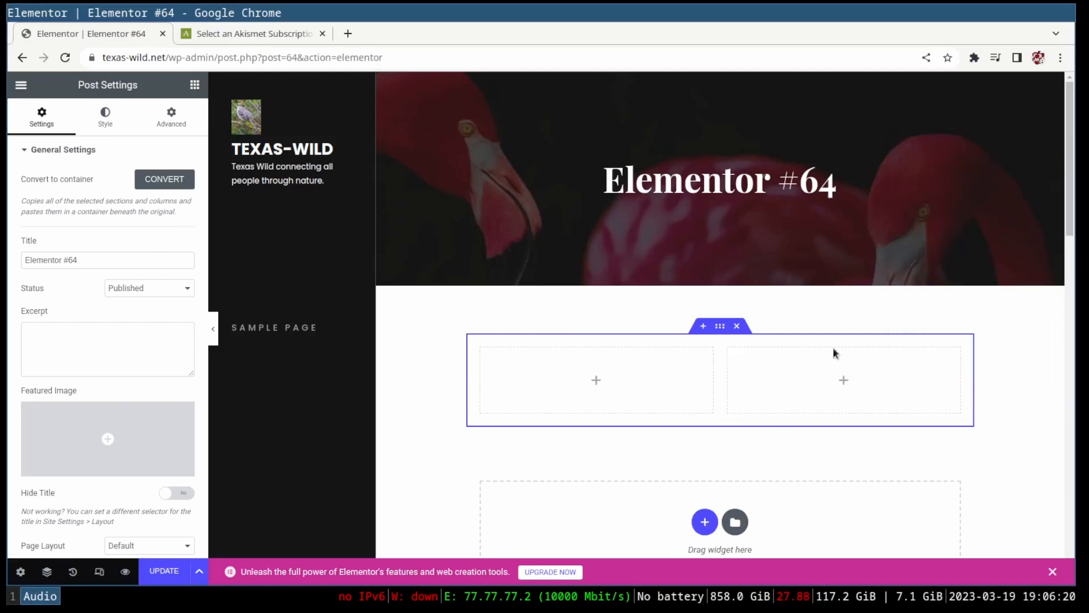
Search the widgets for "you" and place a Video widget in the container's first column.
left_click(844, 381)
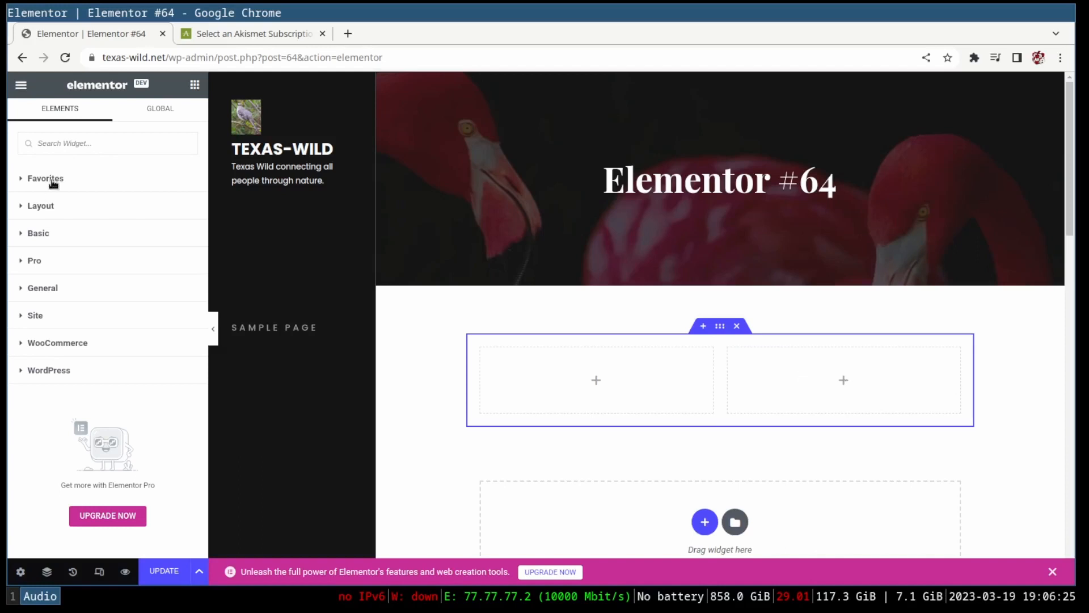
type("you")
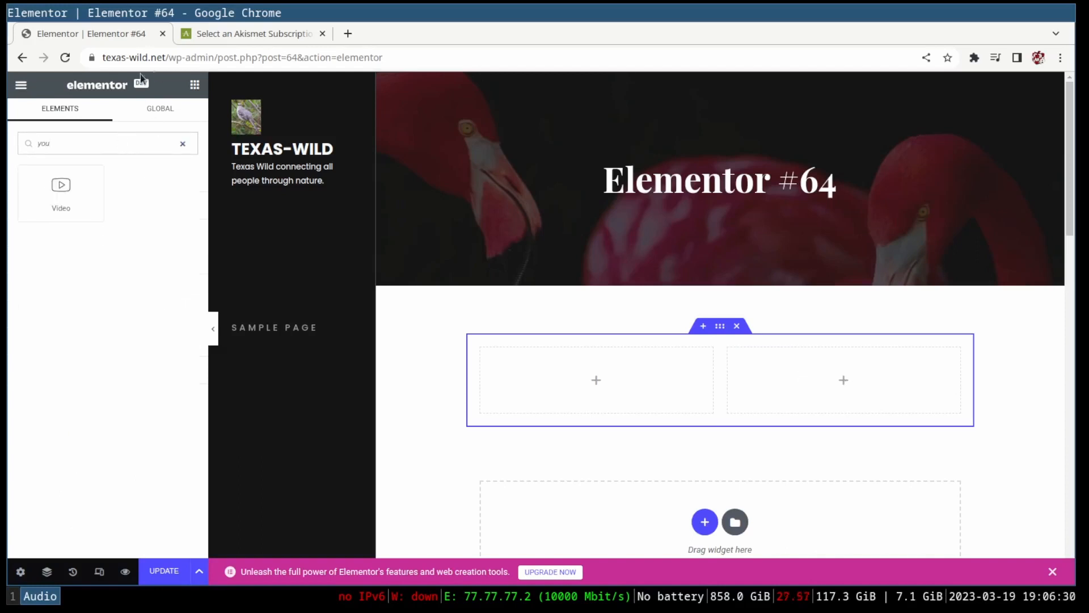
left_click_drag(60, 193, 600, 372)
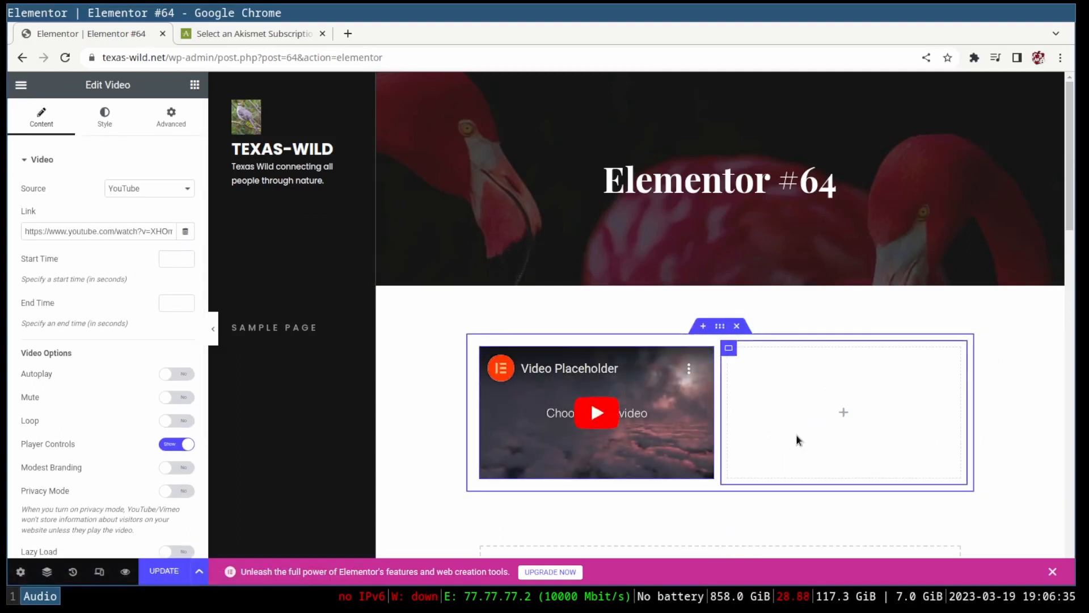
scroll(883, 444, "down", 5)
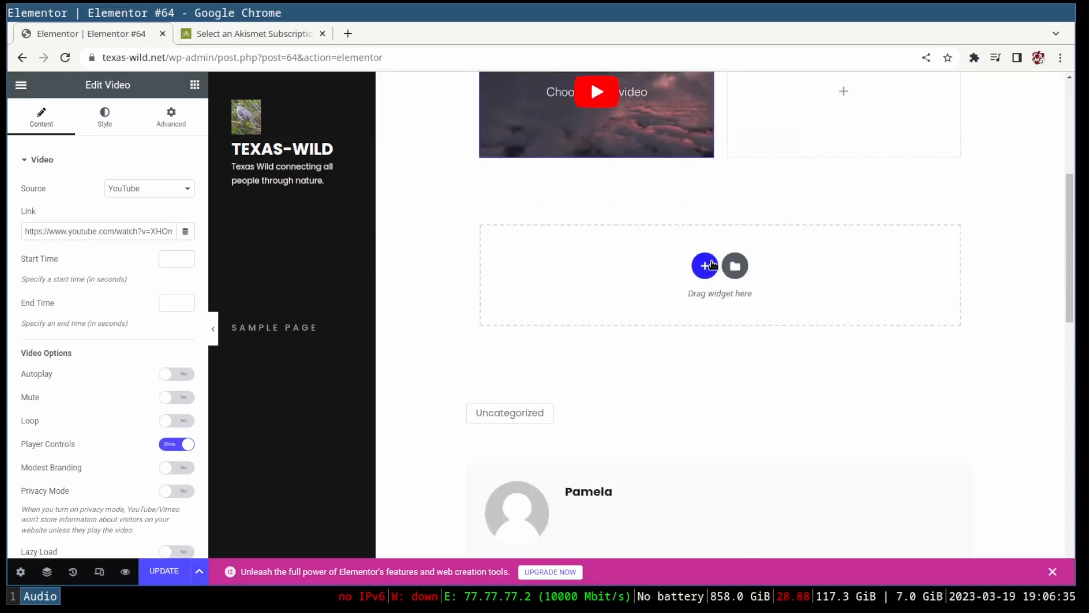
scroll(451, 237, "up", 5)
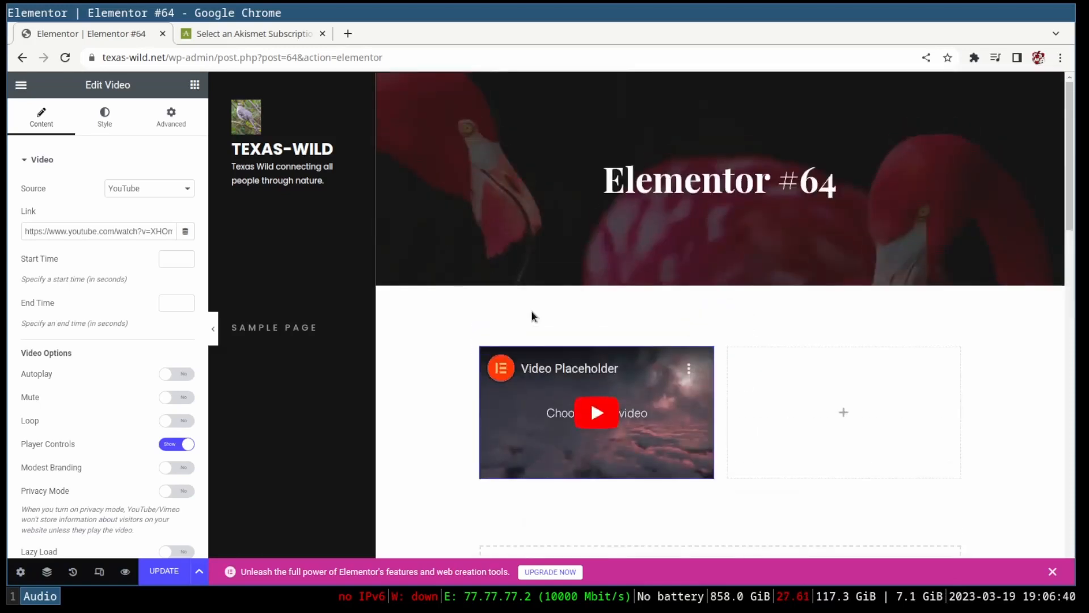
scroll(712, 325, "down", 3)
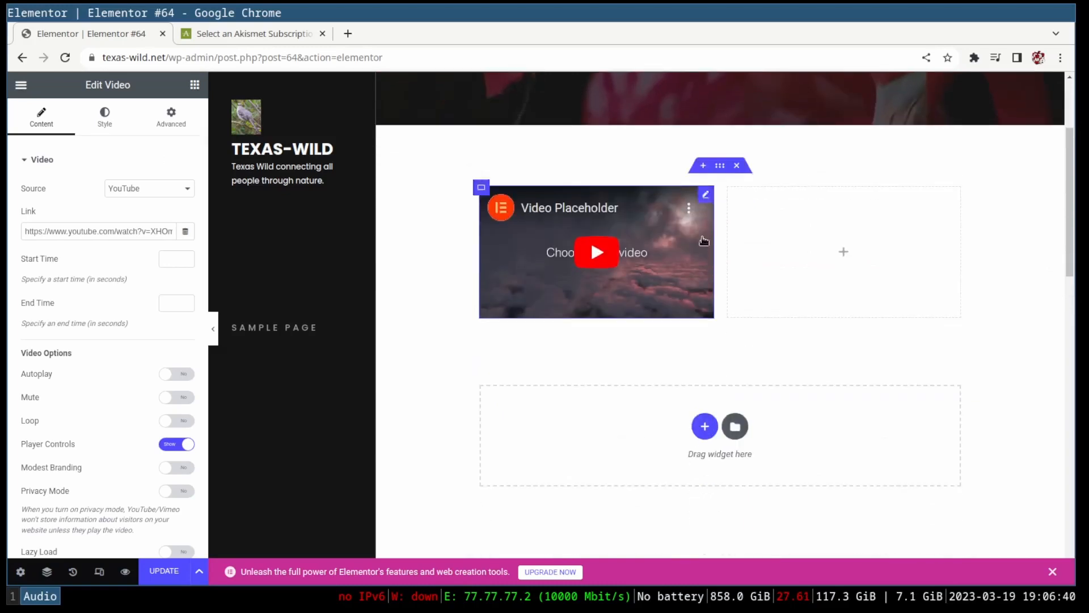
Leave the Elementor editor without saving and go to the site's WordPress dashboard at texas-wild.net/wp-admin/.
left_click_drag(428, 54, 203, 61)
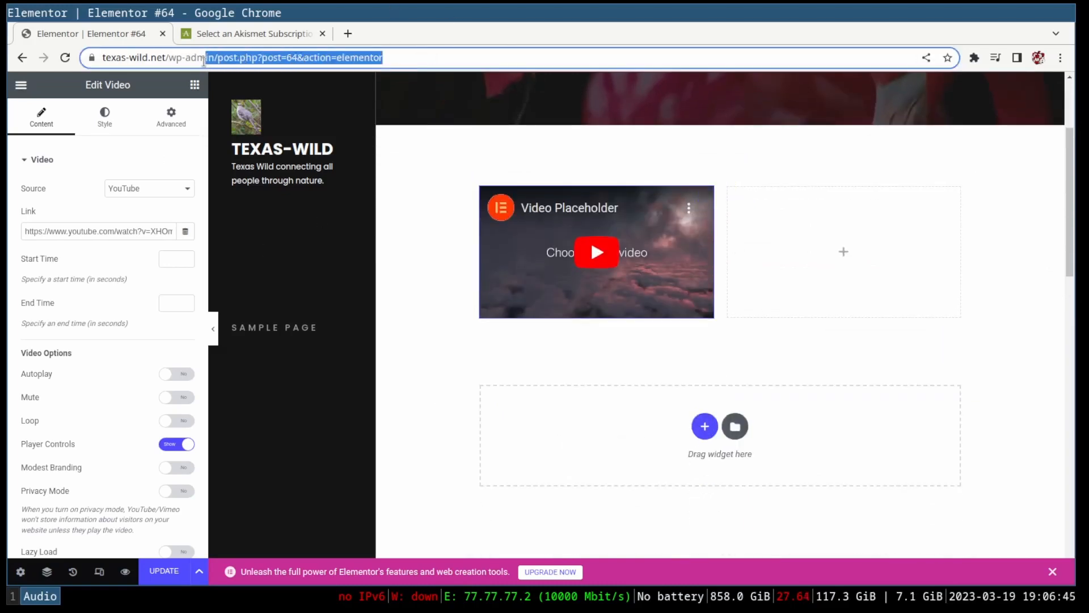
key("BackSpace")
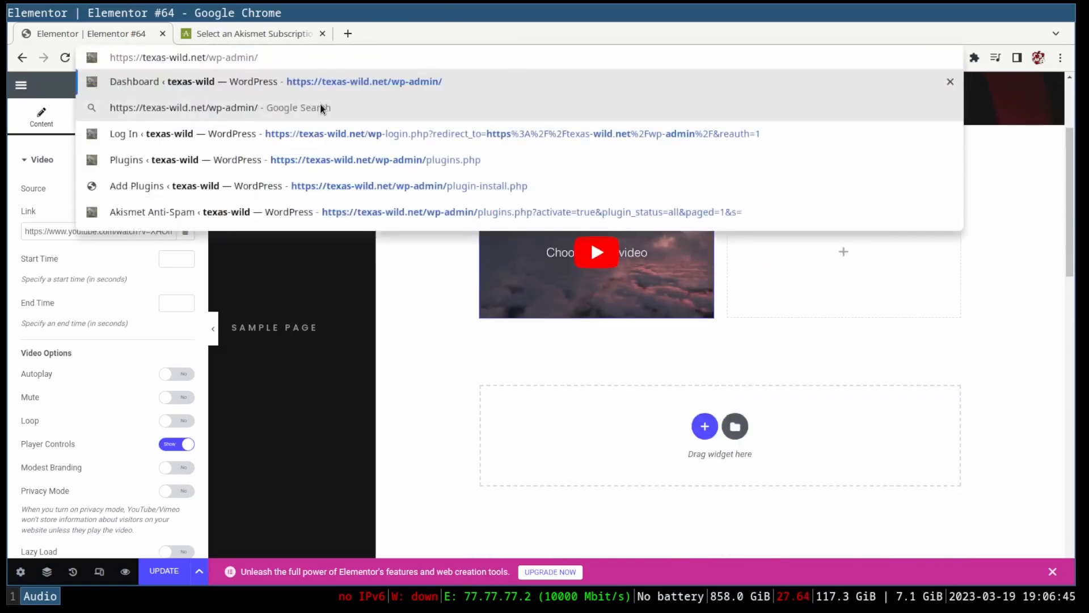
key("Return")
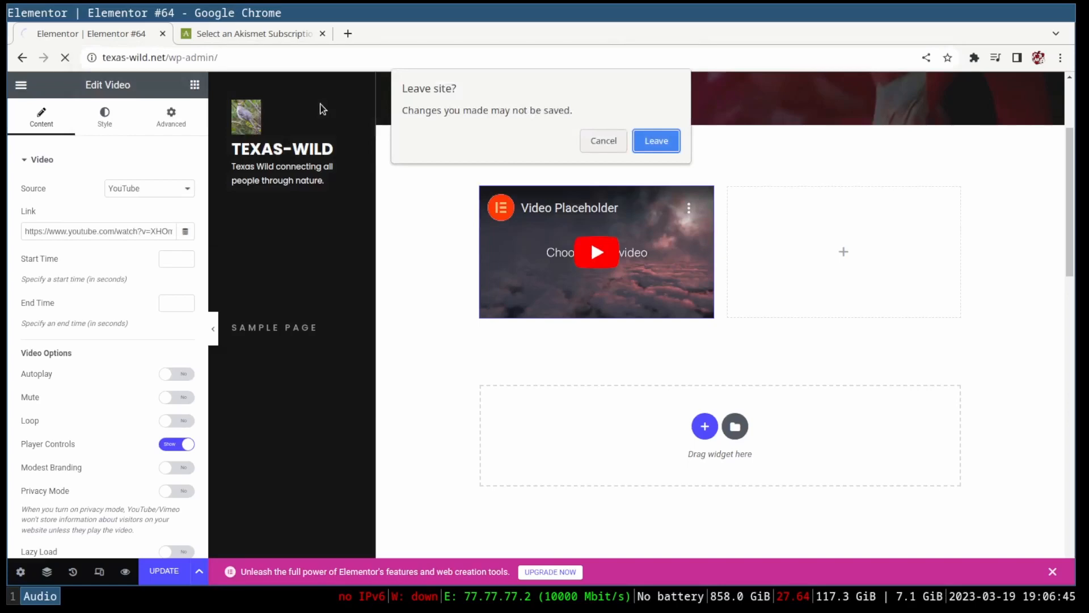
left_click(656, 140)
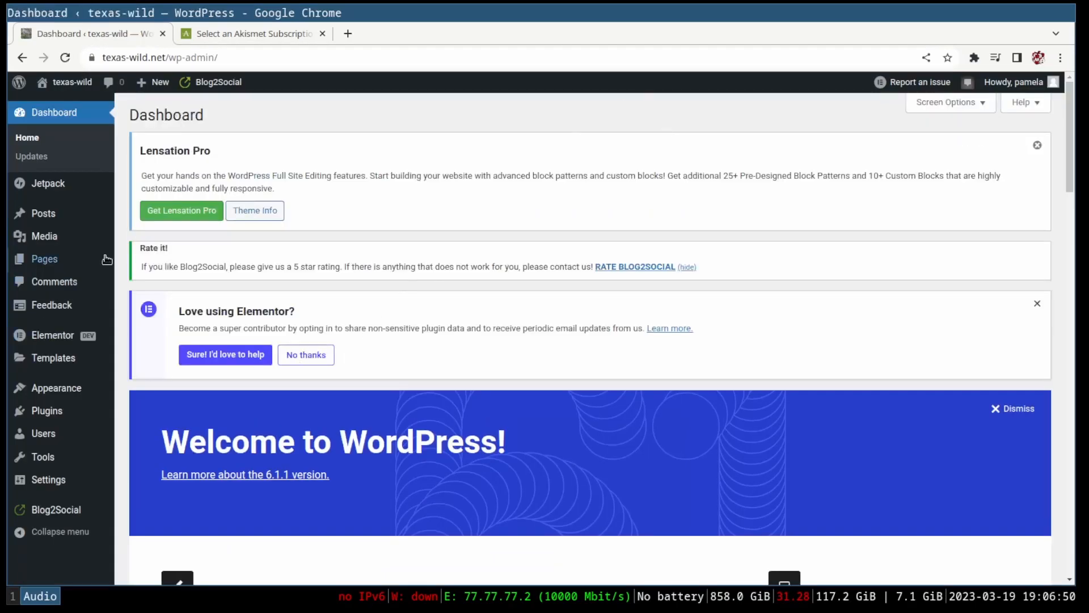
Look over the site's list of pages and start a new page.
left_click(45, 259)
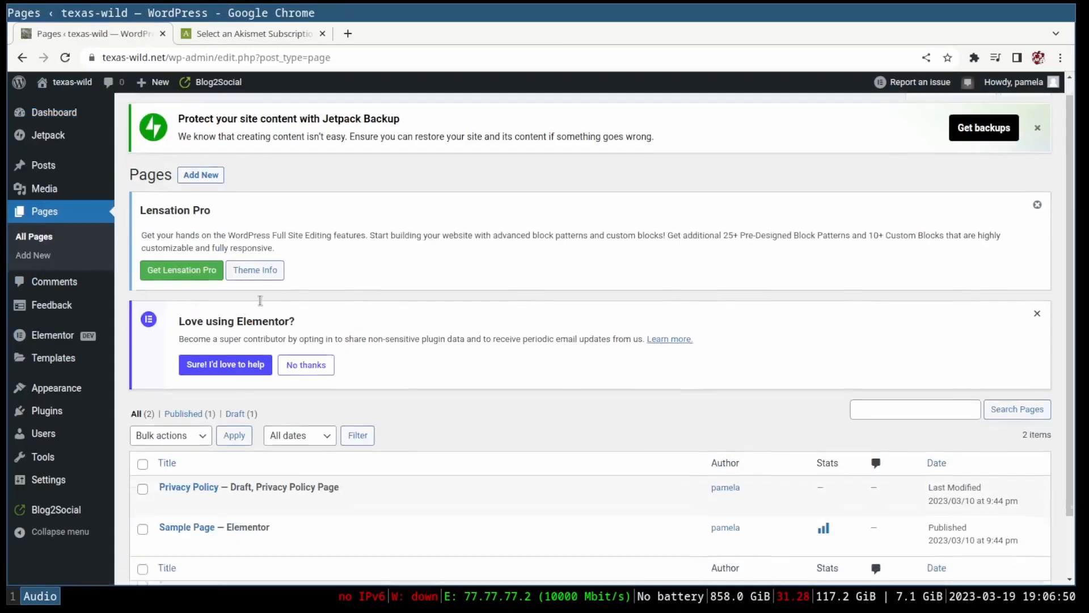
scroll(417, 476, "down", 2)
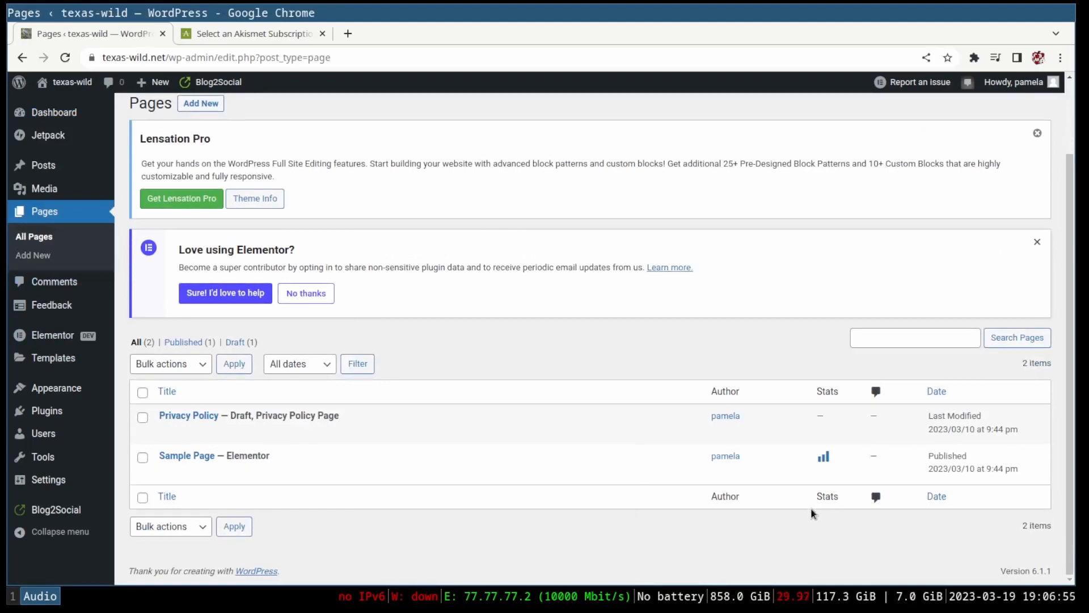
scroll(477, 477, "up", 2)
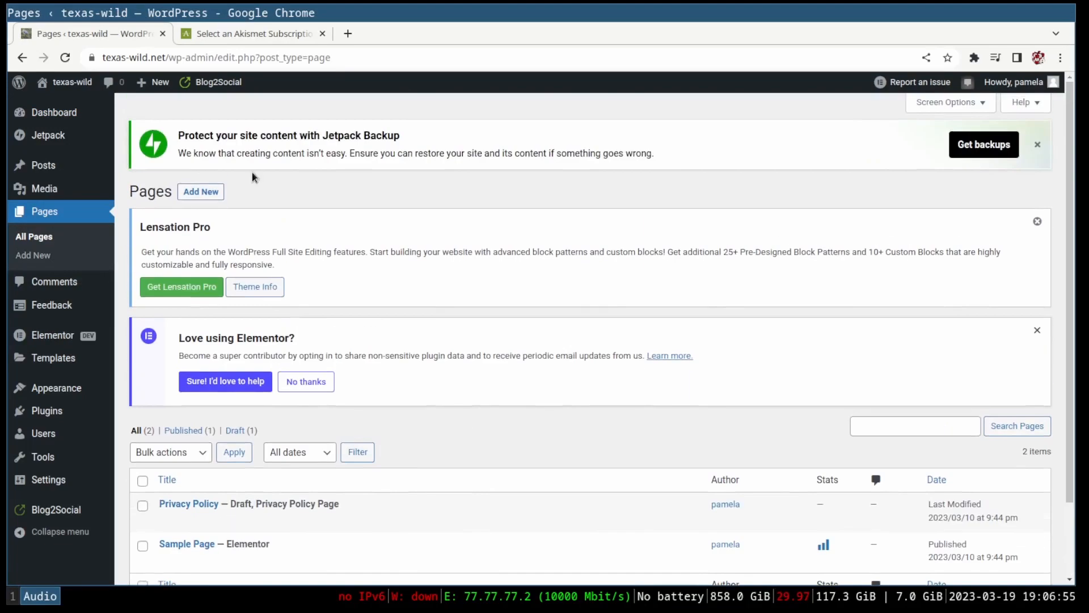
left_click(201, 192)
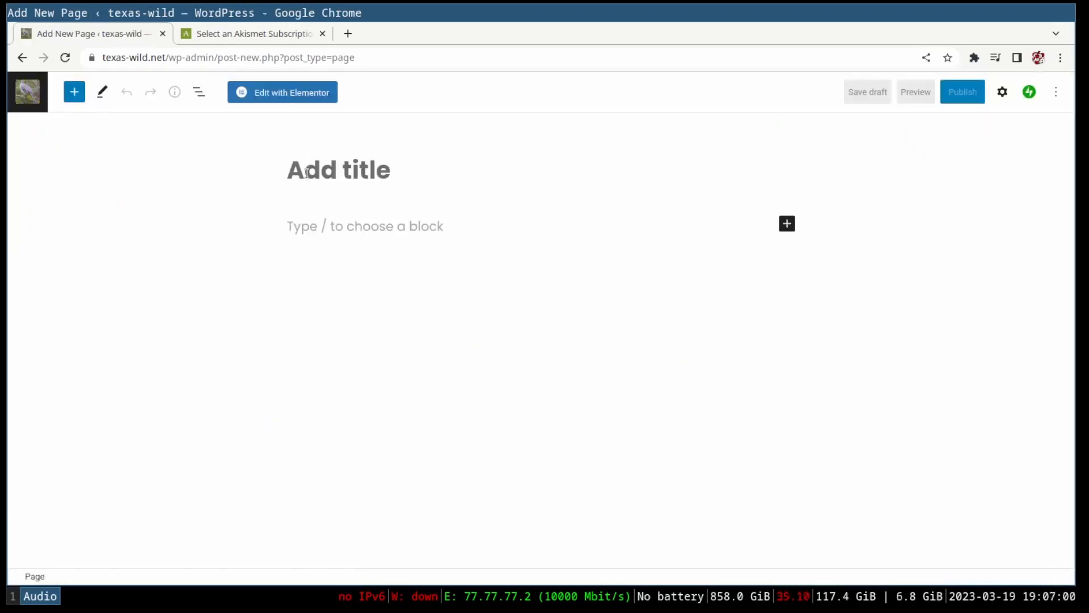
left_click(411, 226)
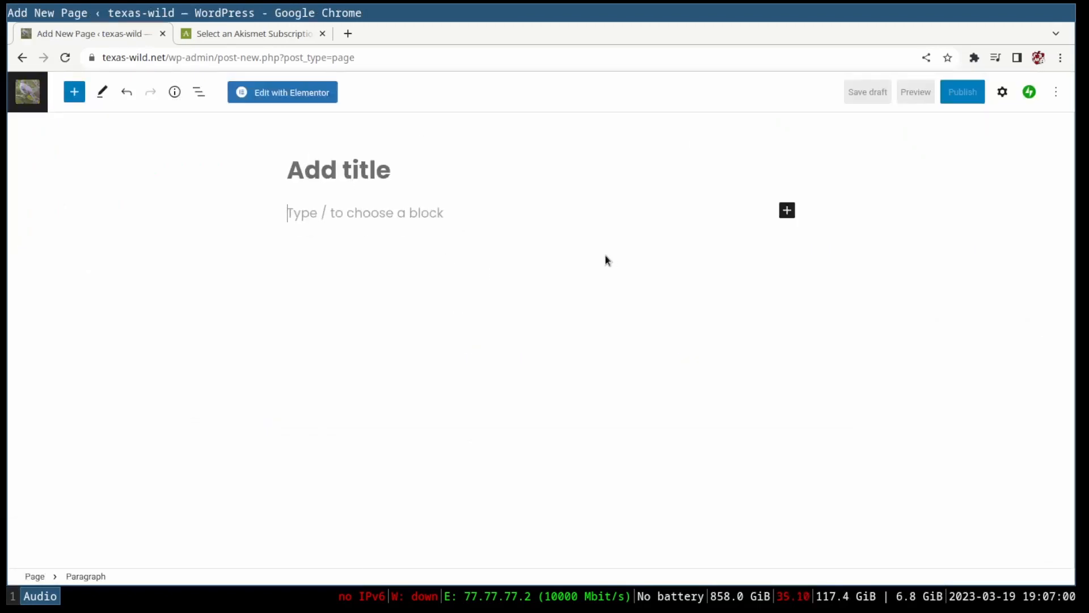
left_click(371, 177)
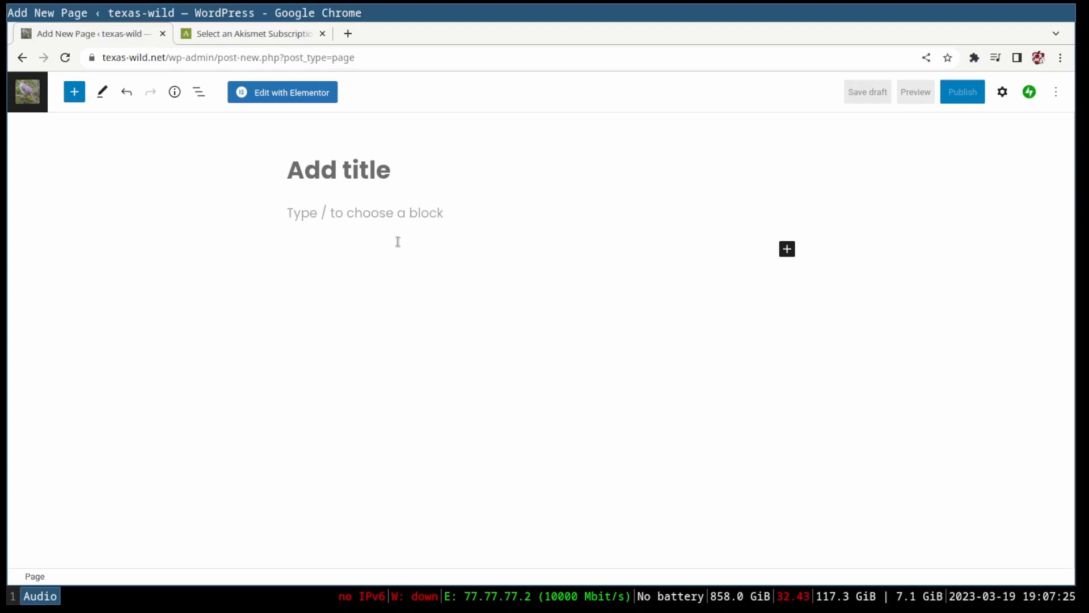
left_click(545, 168)
left_click(23, 59)
left_click(598, 141)
Examine the page editor's view, editor and tool options and the new page's settings down to the Blog2Social Autoposter section.
left_click(1055, 92)
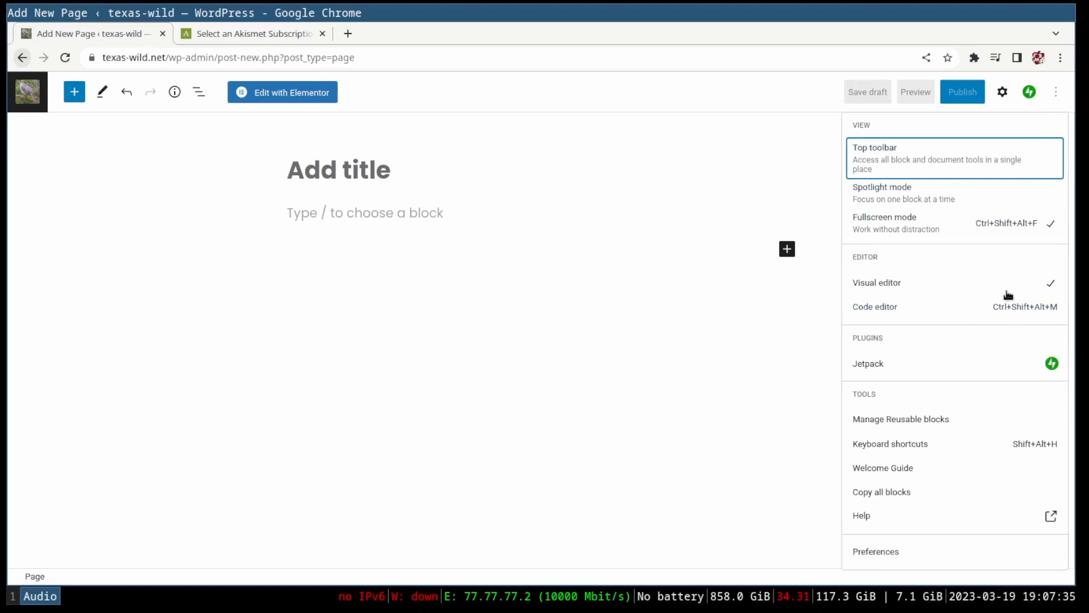
left_click(1056, 91)
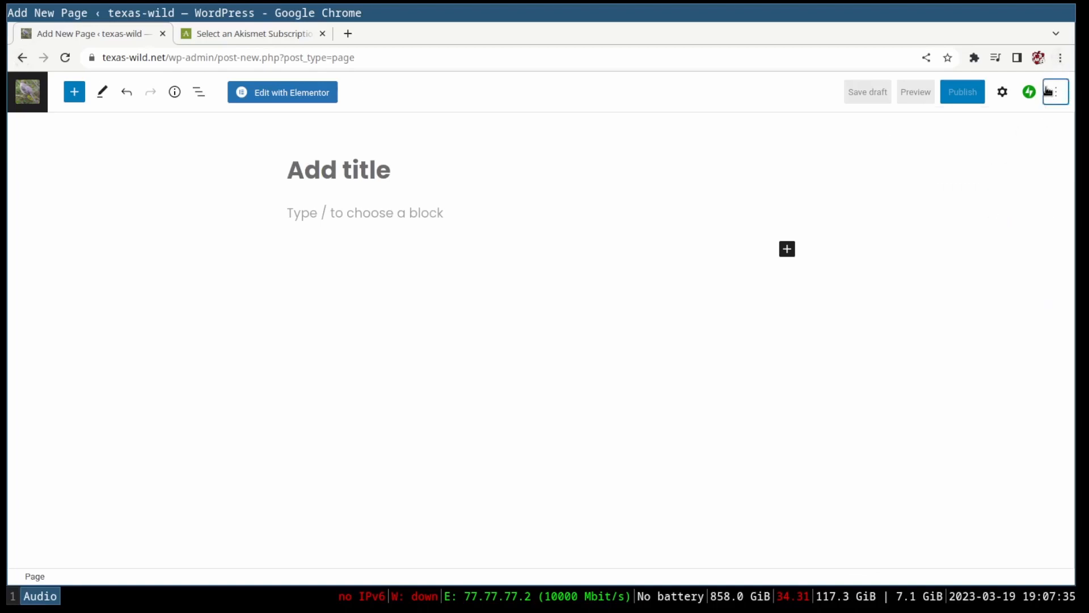
left_click(1002, 93)
scroll(996, 272, "down", 2)
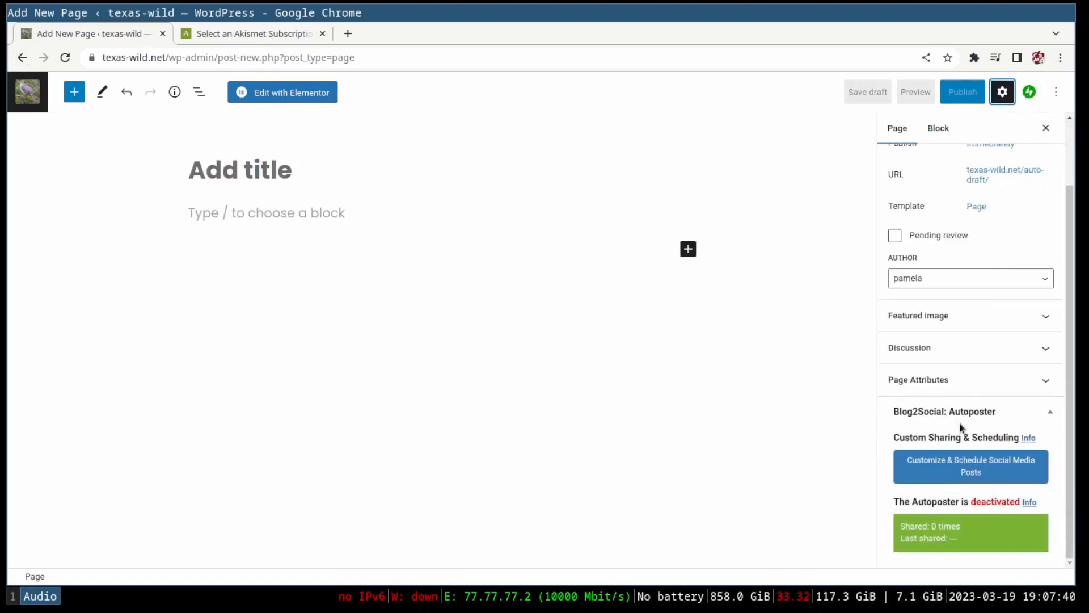
scroll(892, 428, "up", 2)
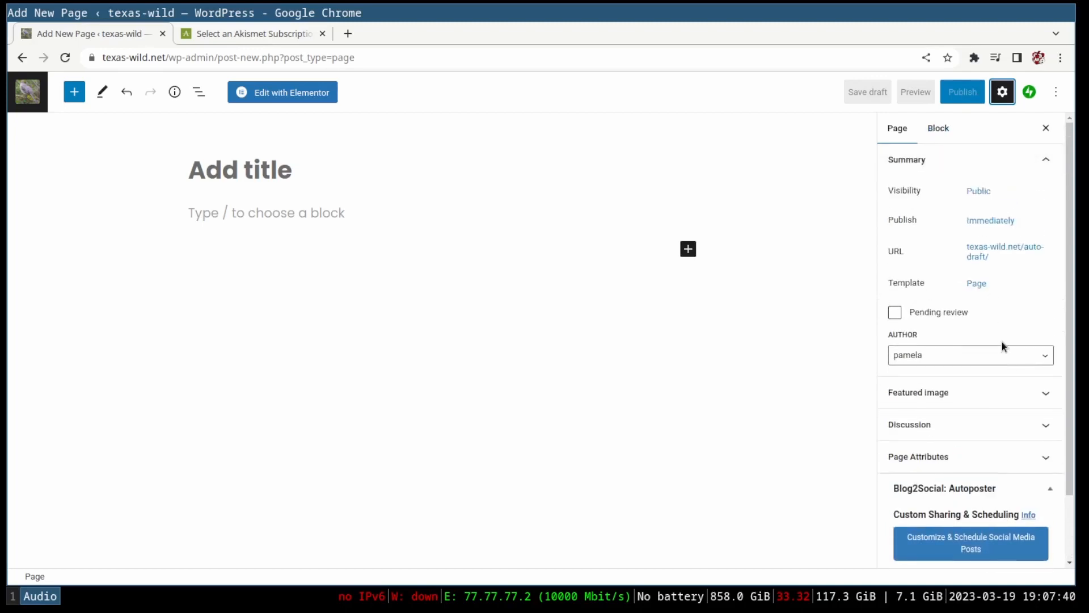
scroll(1000, 347, "down", 2)
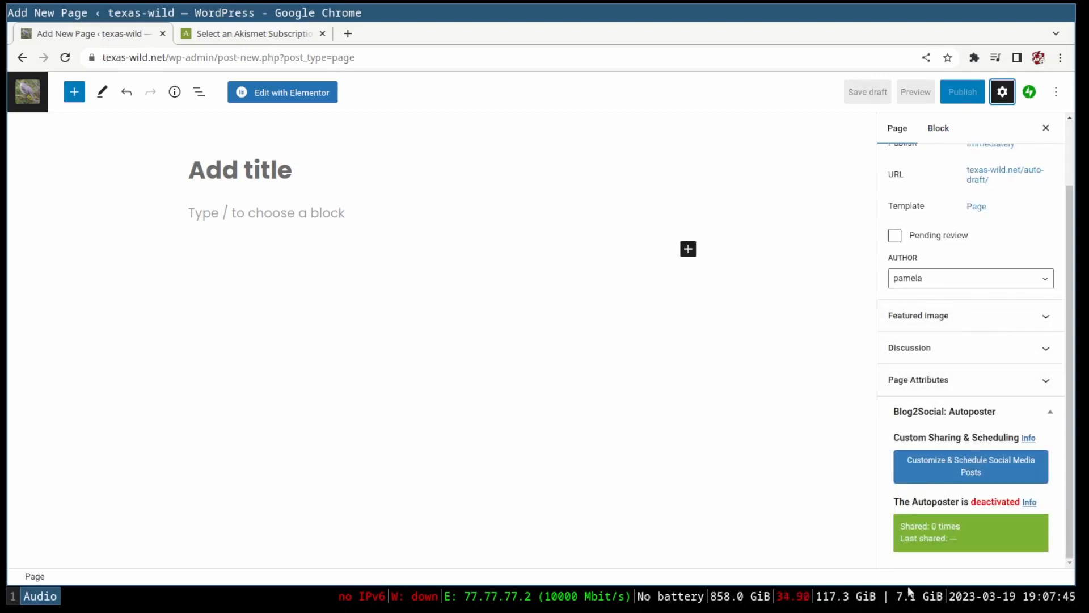
scroll(939, 231, "up", 2)
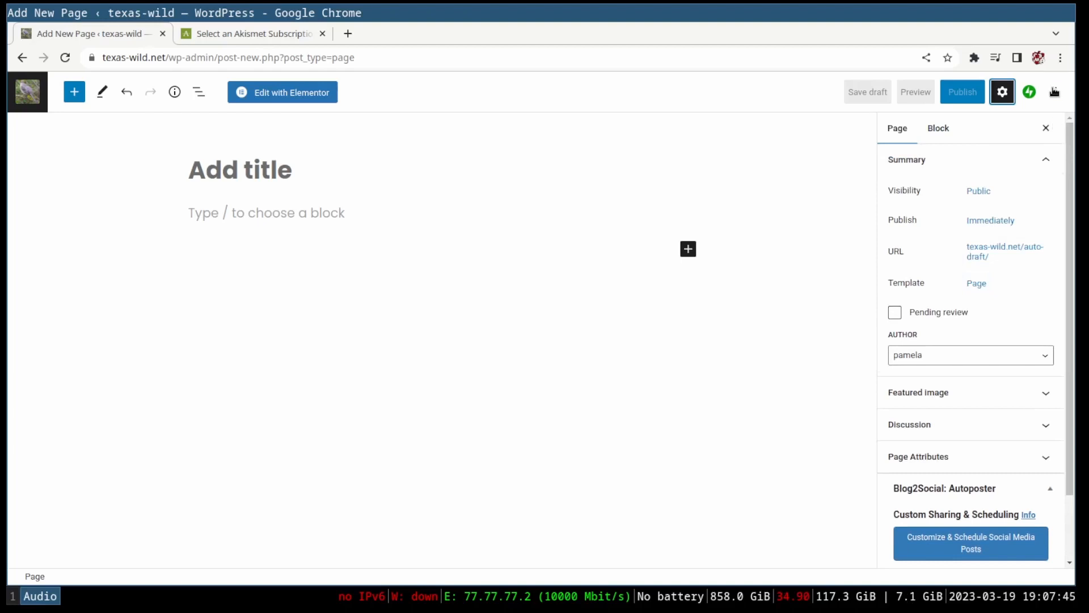
left_click(1054, 92)
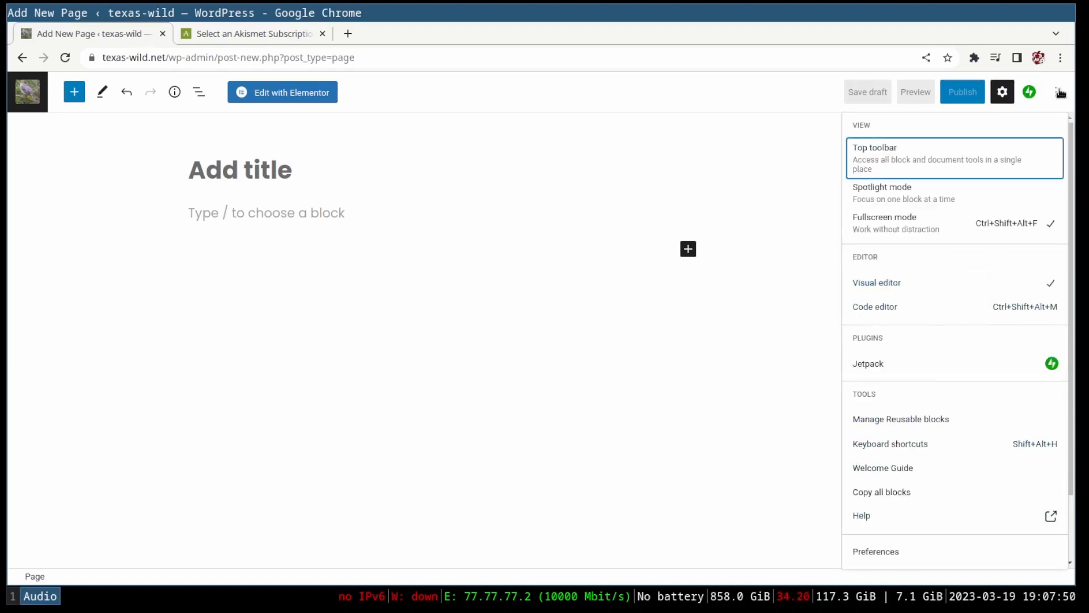
left_click(1059, 92)
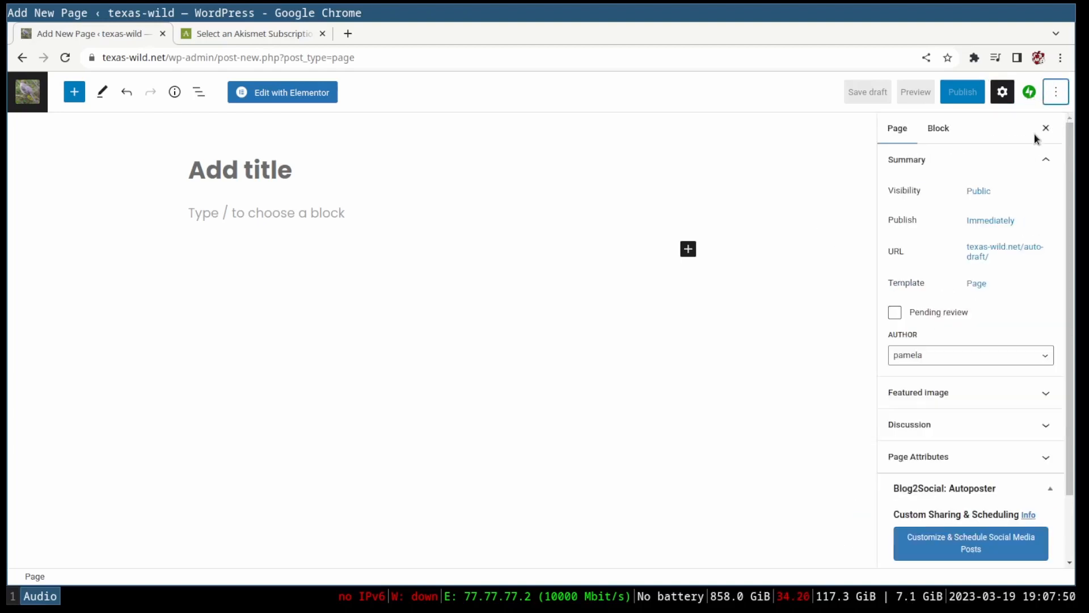
Open the new page's Featured image options and look over the available image sources.
scroll(1023, 352, "down", 2)
left_click(924, 315)
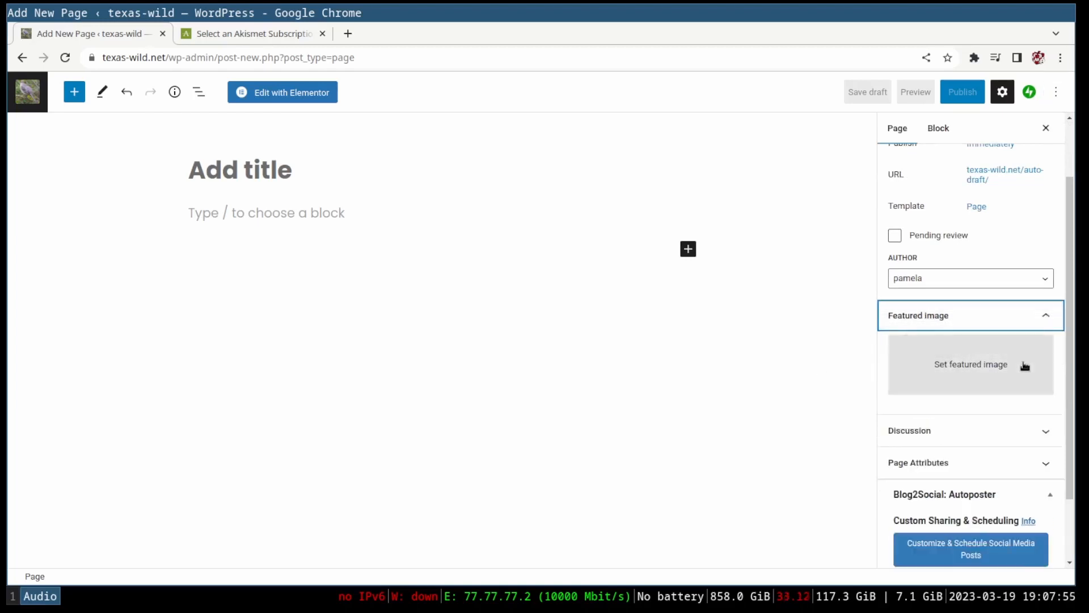
left_click(967, 380)
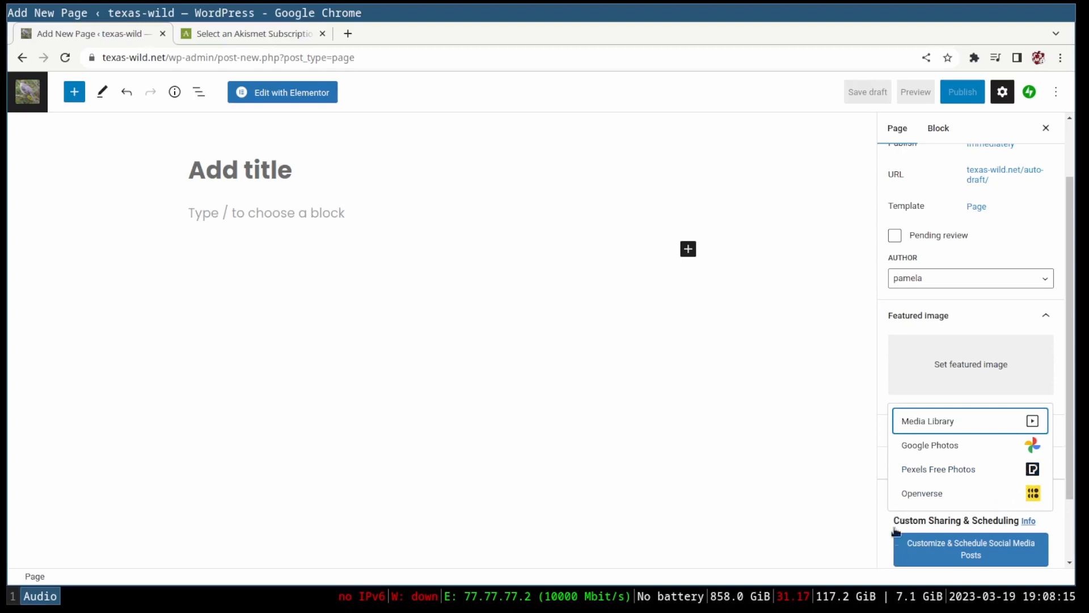
scroll(956, 285, "up", 2)
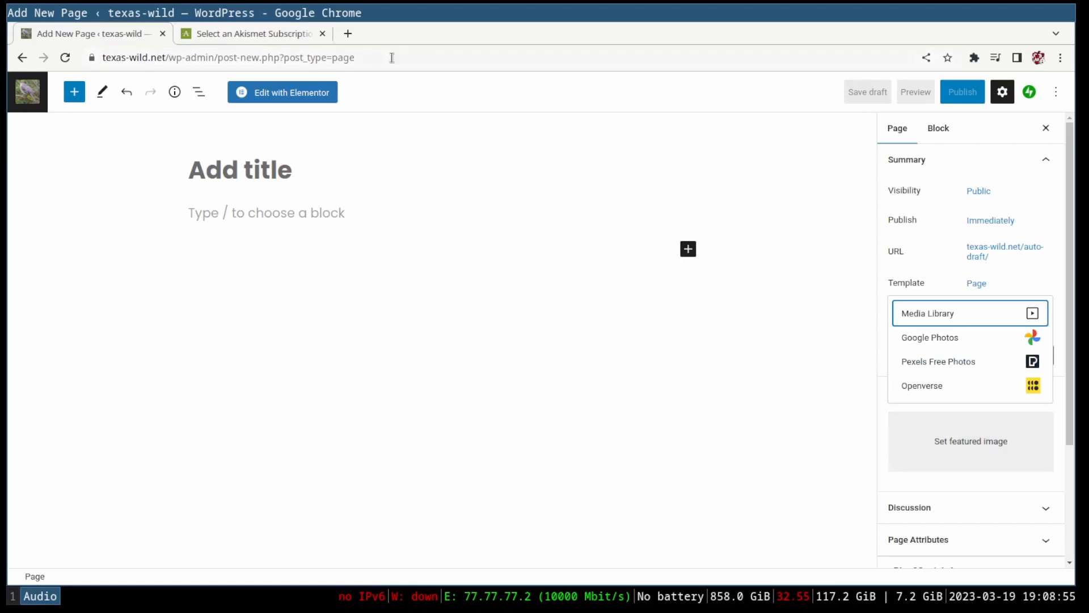
Leave the new page unsaved and go to the site's dashboard at texas-wild.net/wp-admin.
left_click_drag(391, 58, 234, 60)
key("BackSpace")
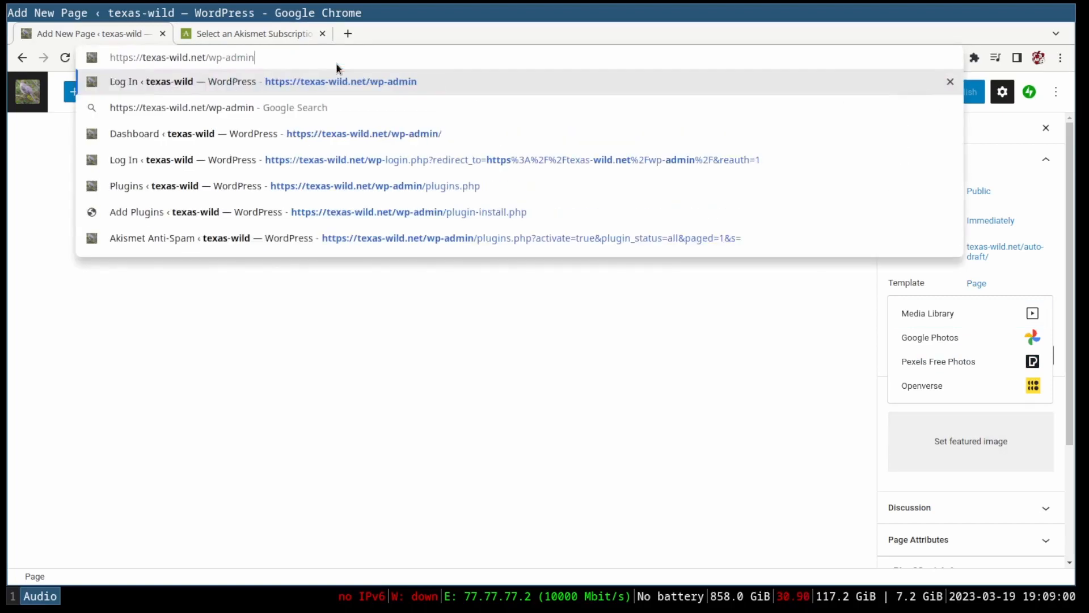
key("Return")
left_click(656, 165)
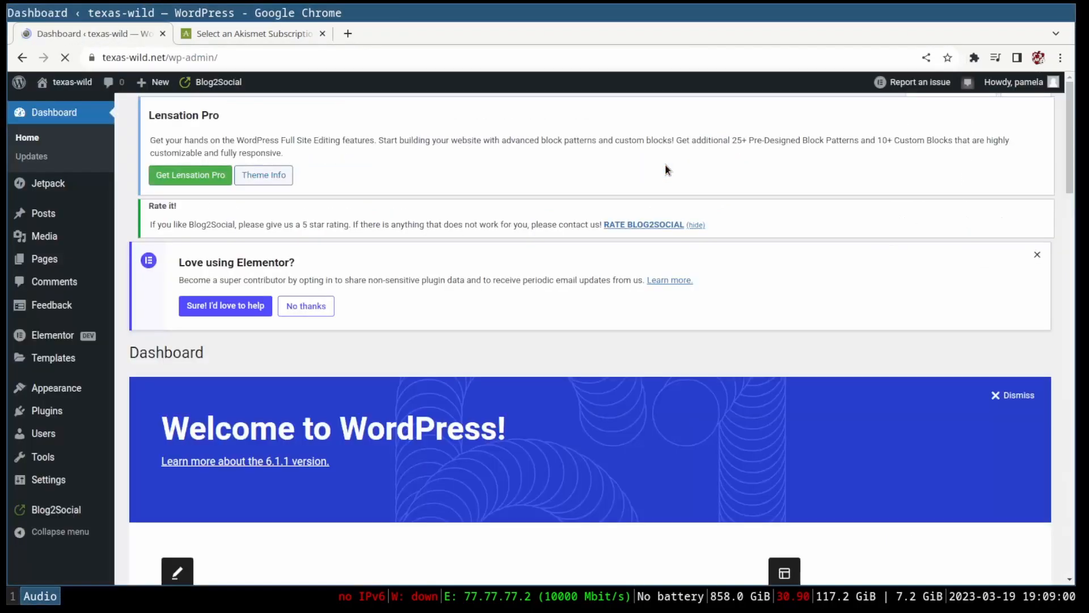
Look over the installed plugins, then browse the plugins available to add until reaching BuddyPress.
left_click(46, 411)
scroll(157, 358, "down", 6)
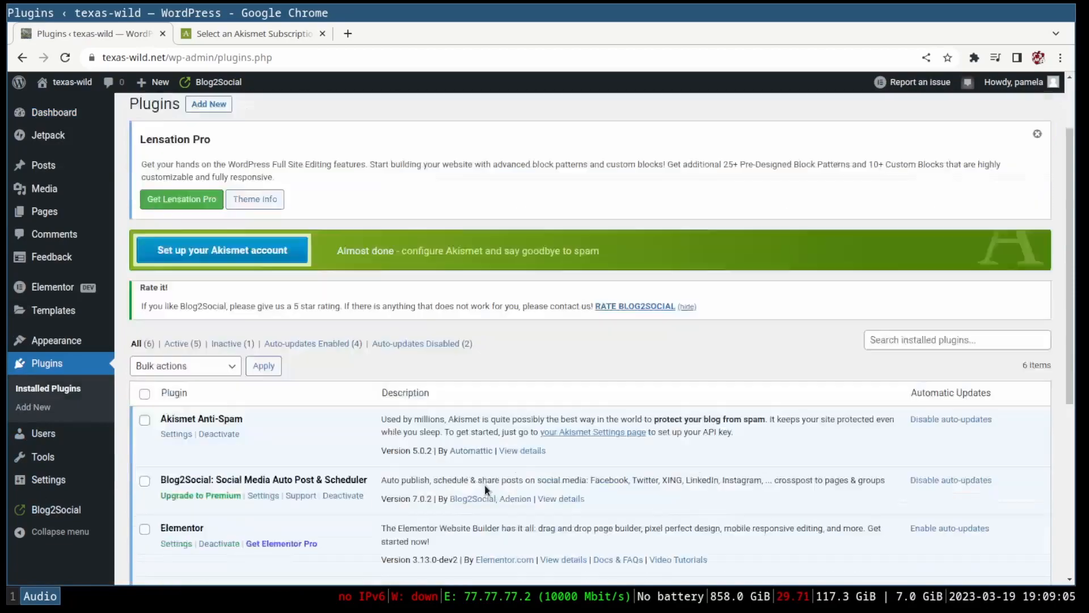
scroll(703, 290, "up", 6)
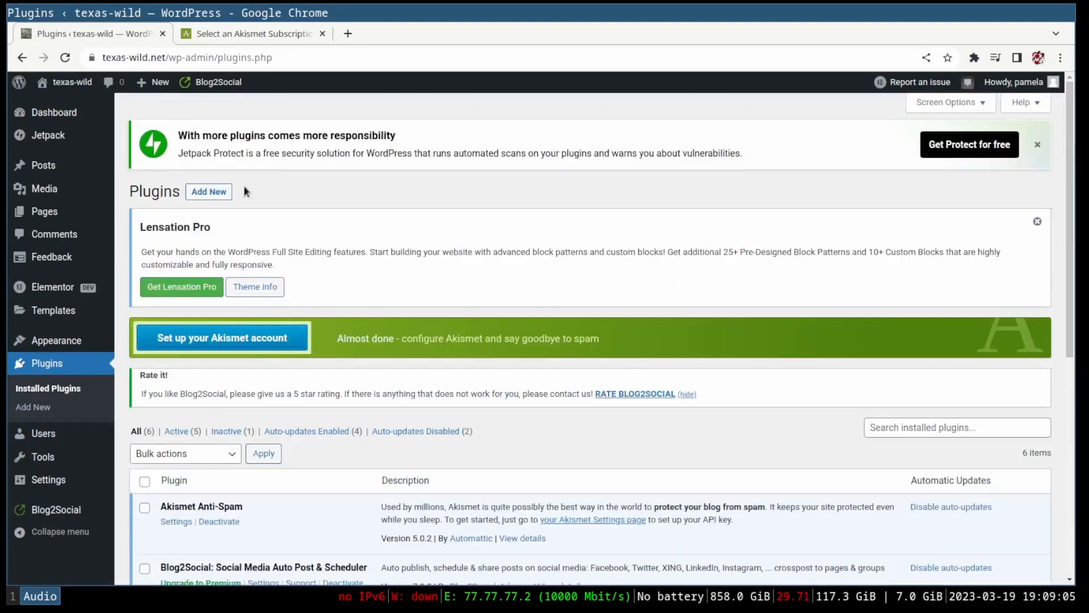
left_click(208, 191)
scroll(813, 370, "down", 7)
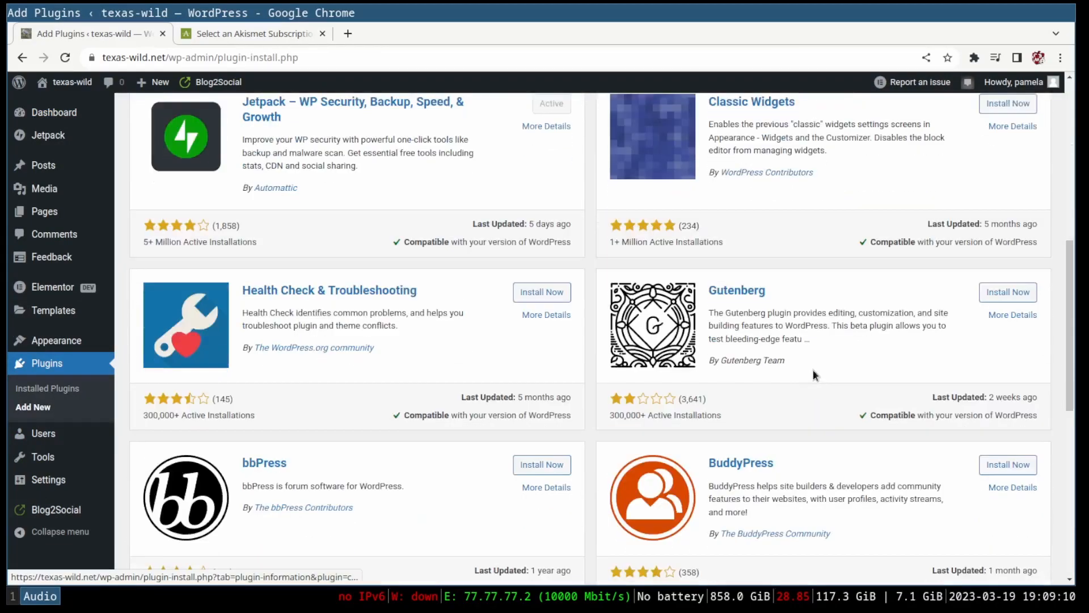
scroll(715, 353, "down", 6)
scroll(749, 391, "up", 3)
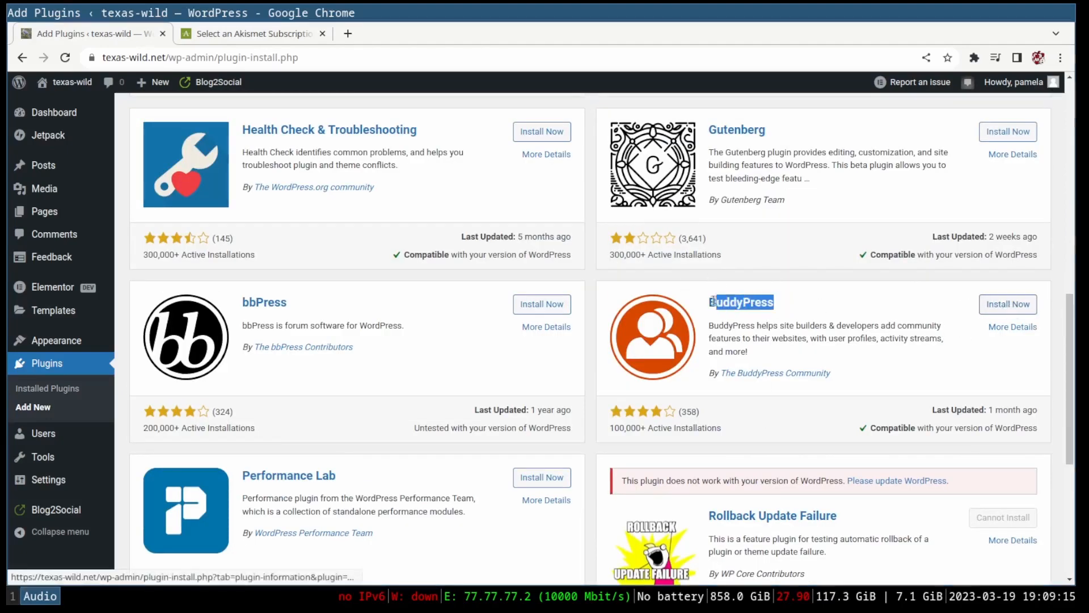
View the BuddyPress plugin's details, then install and activate it.
left_click(760, 303)
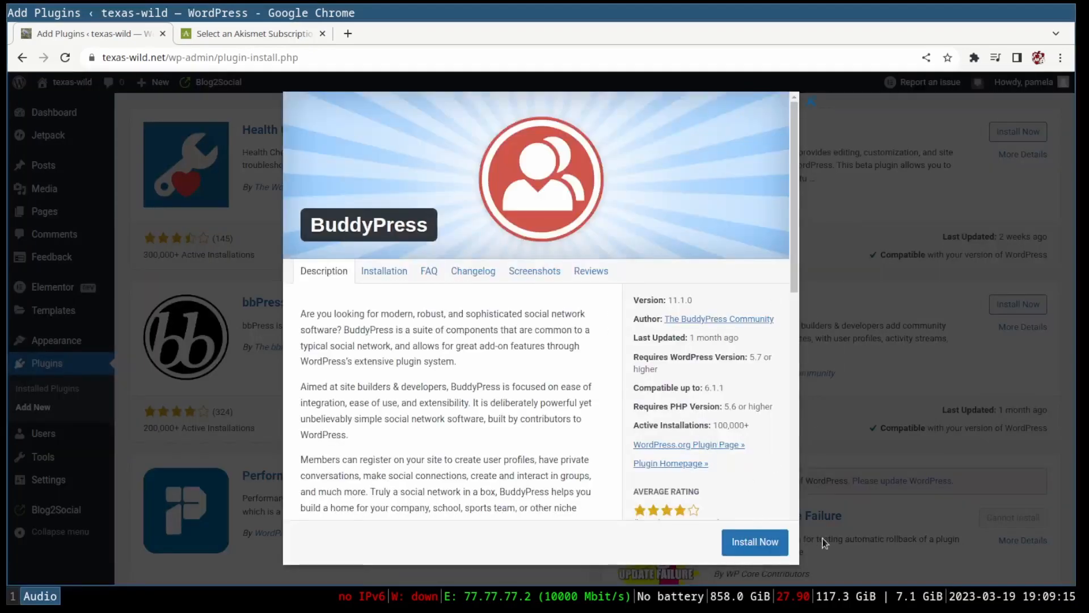
left_click(925, 174)
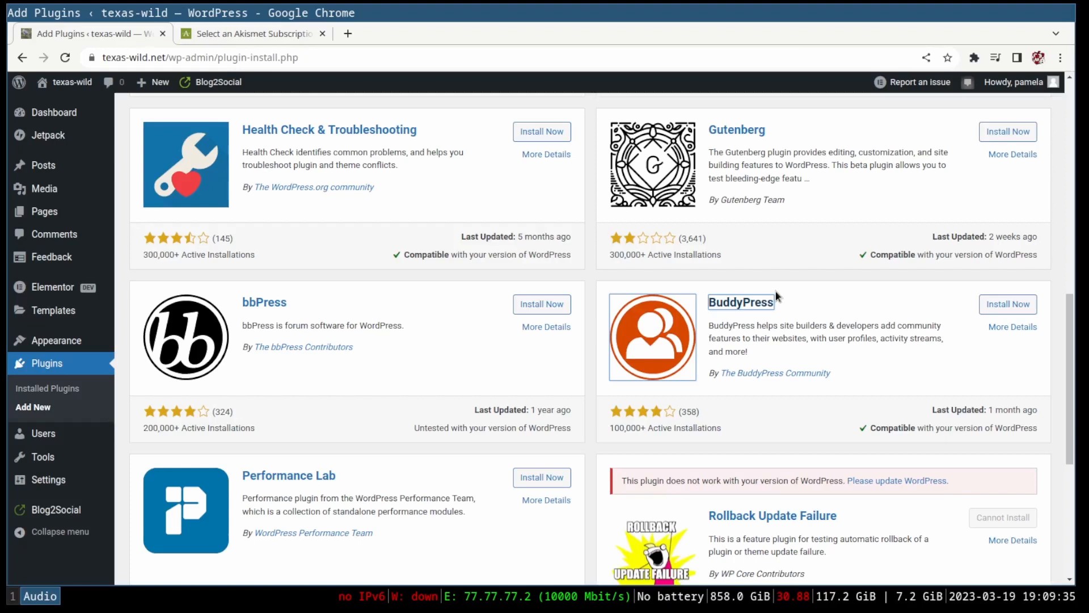
left_click(1008, 304)
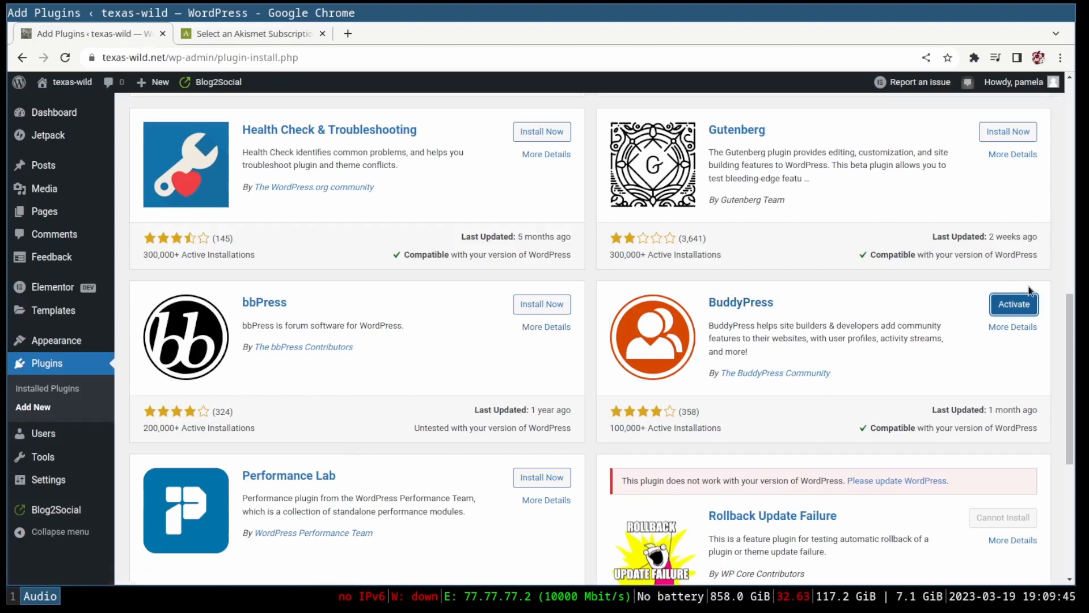
left_click(1009, 306)
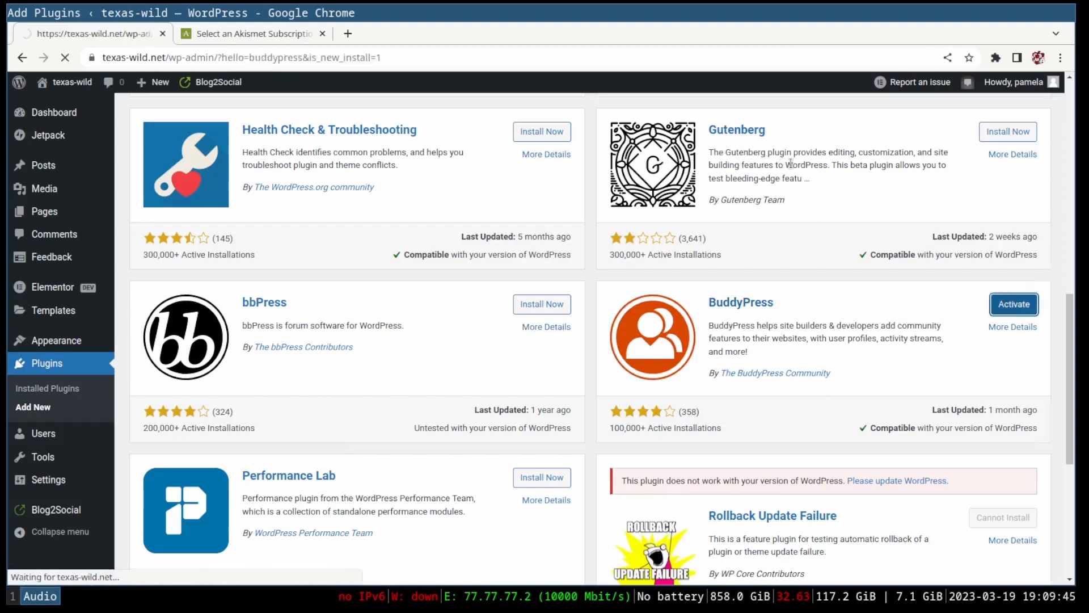
Read through the BuddyPress welcome message, dismiss it and look over the dashboard.
scroll(518, 413, "down", 10)
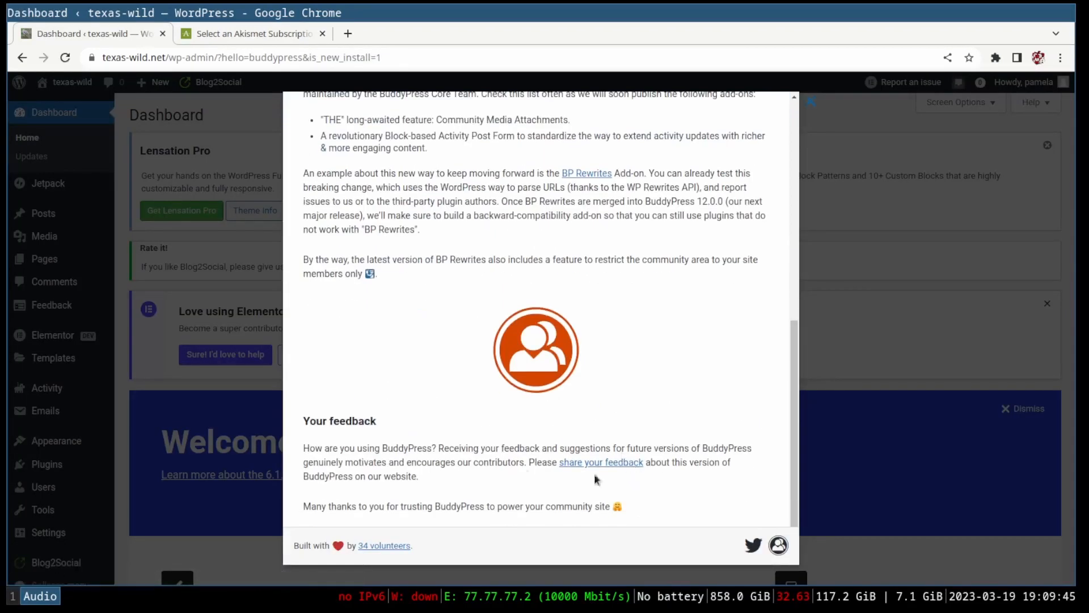
scroll(666, 321, "up", 10)
left_click(811, 101)
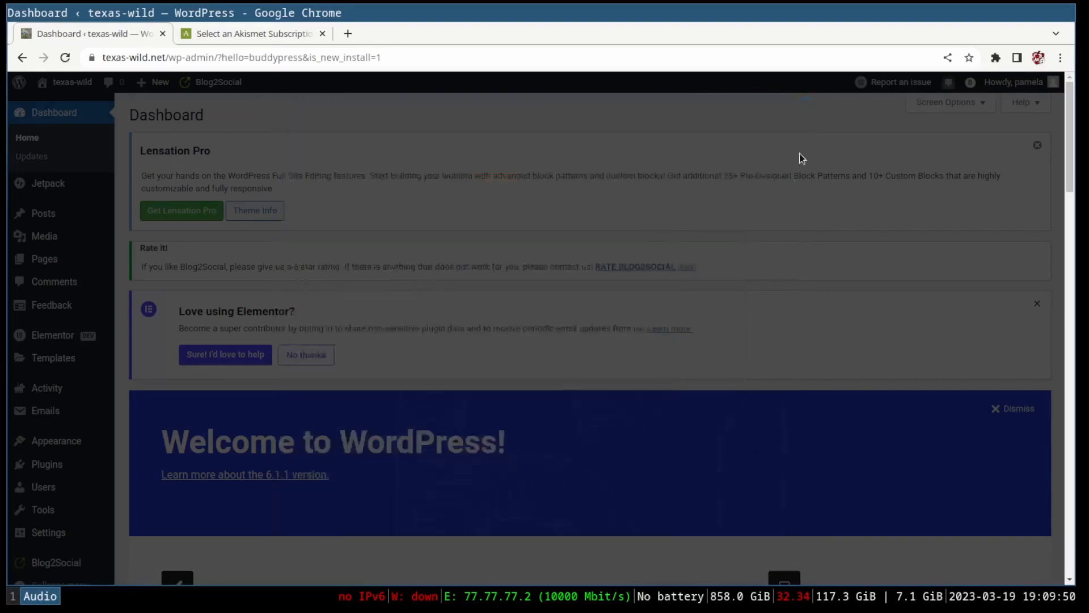
scroll(448, 311, "down", 8)
scroll(443, 368, "up", 8)
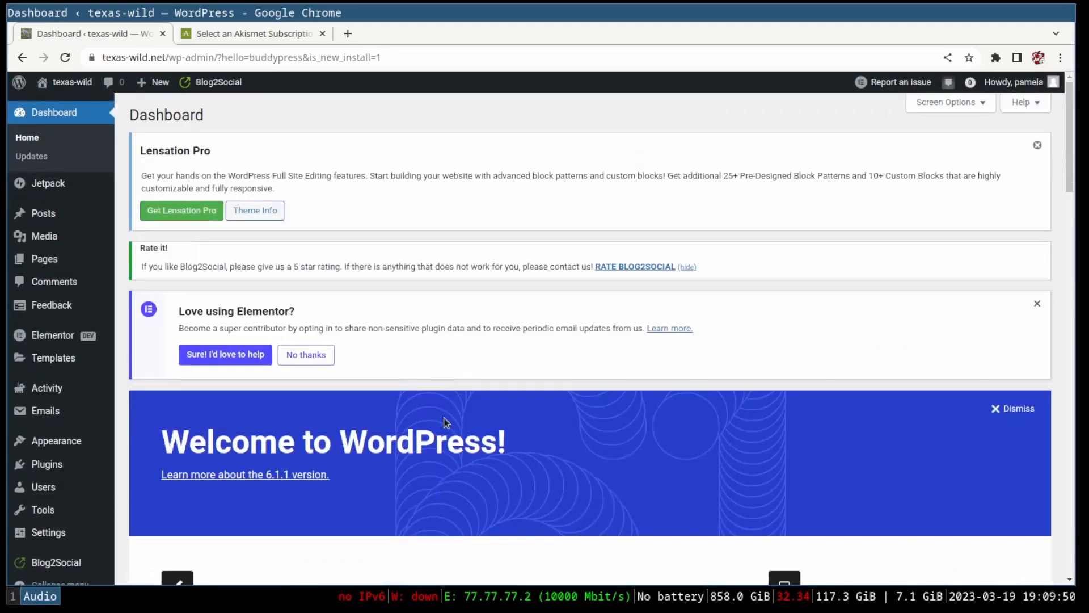
Open the BuddyPress settings and look over the list of components.
scroll(449, 422, "down", 7)
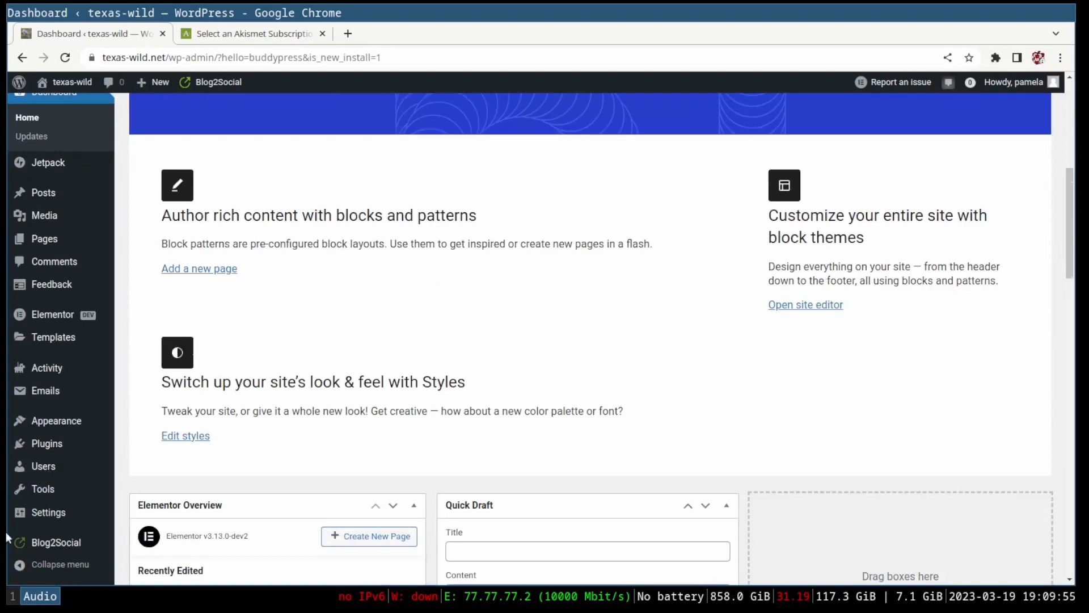
mouse_move(25, 521)
left_click(131, 546)
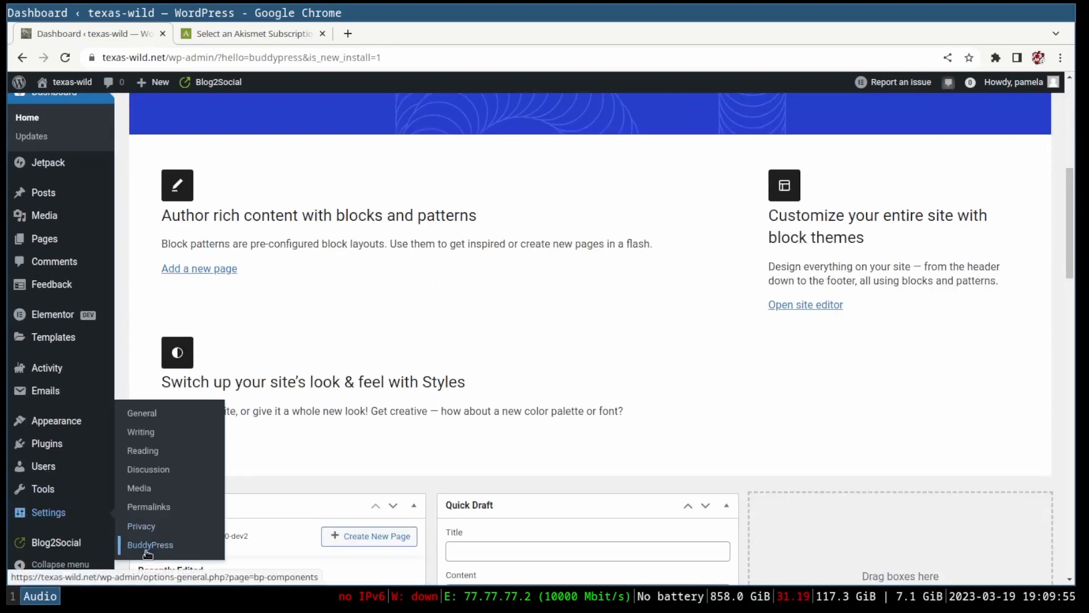
scroll(604, 270, "down", 3)
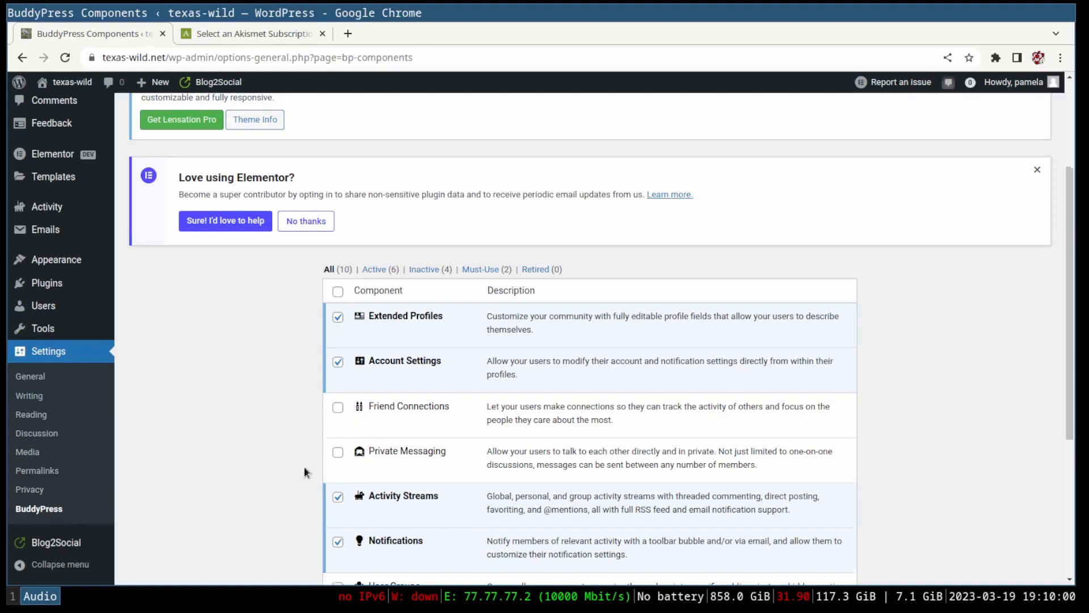
scroll(306, 474, "down", 1)
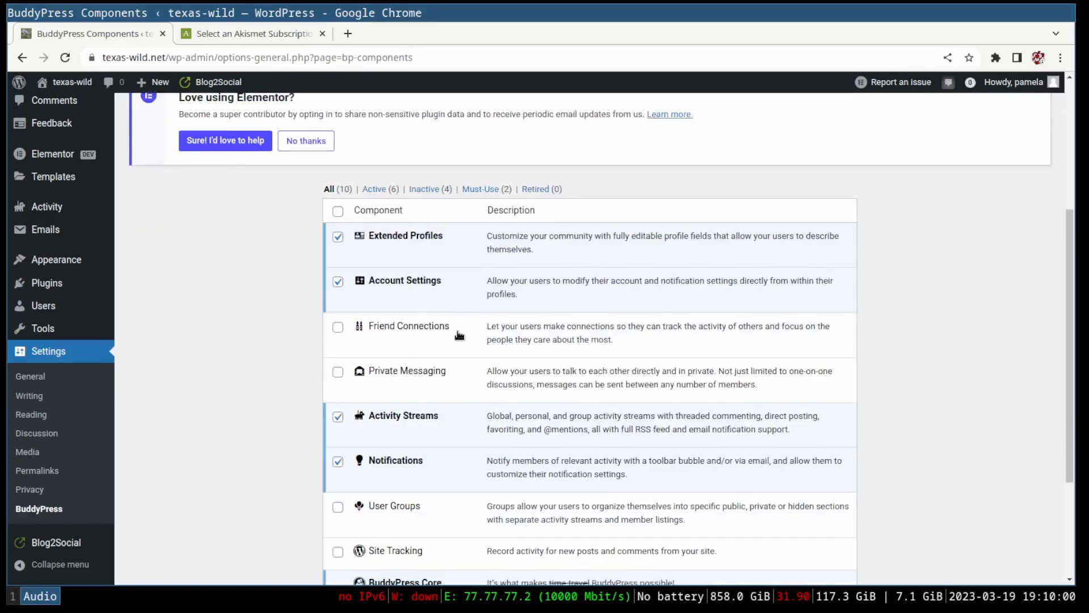
Enable the Friend Connections, Private Messaging, User Groups and Site Tracking components and save the BuddyPress settings.
left_click(337, 328)
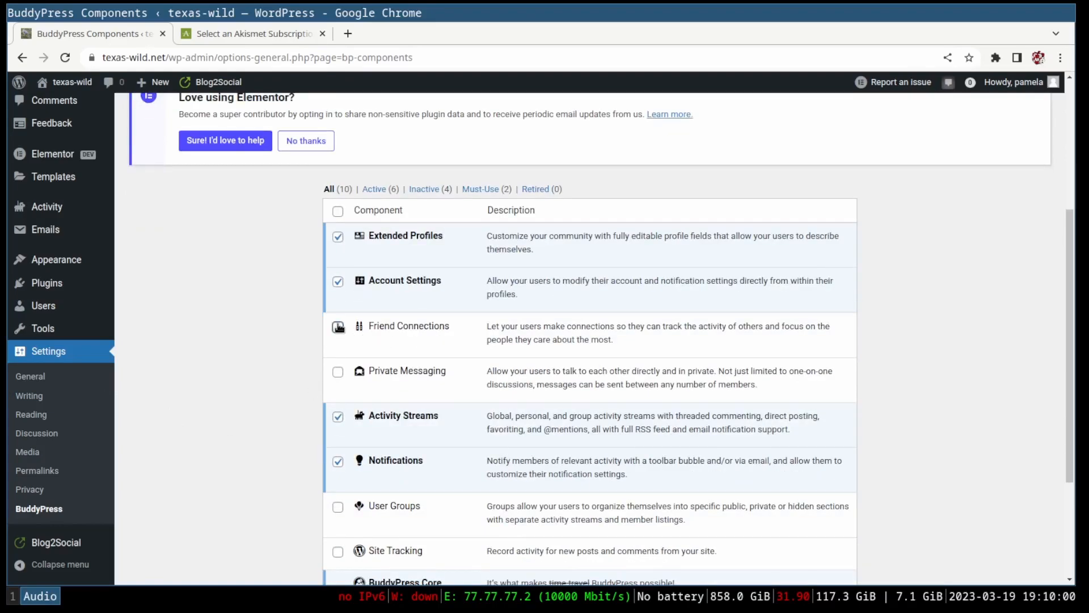
left_click(338, 373)
scroll(355, 409, "down", 3)
left_click(337, 346)
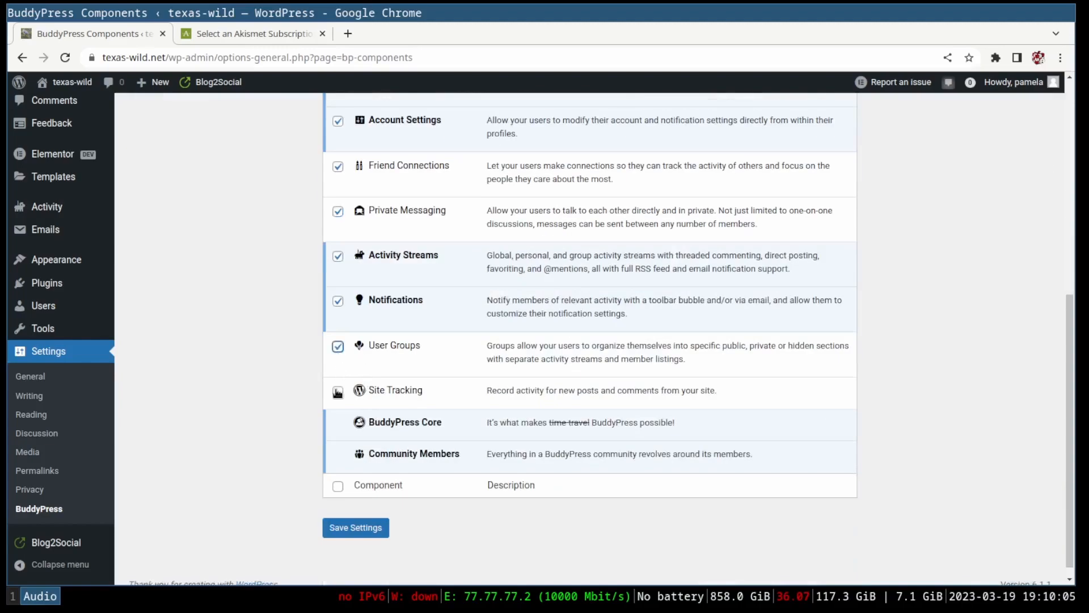
left_click(338, 391)
left_click(355, 527)
scroll(406, 434, "down", 6)
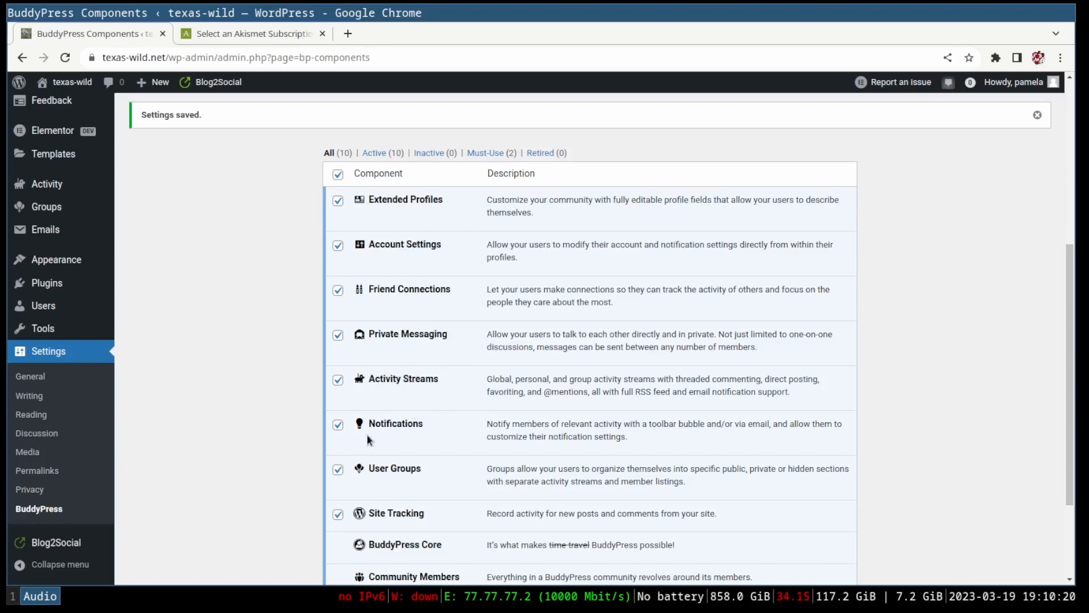
scroll(559, 458, "down", 3)
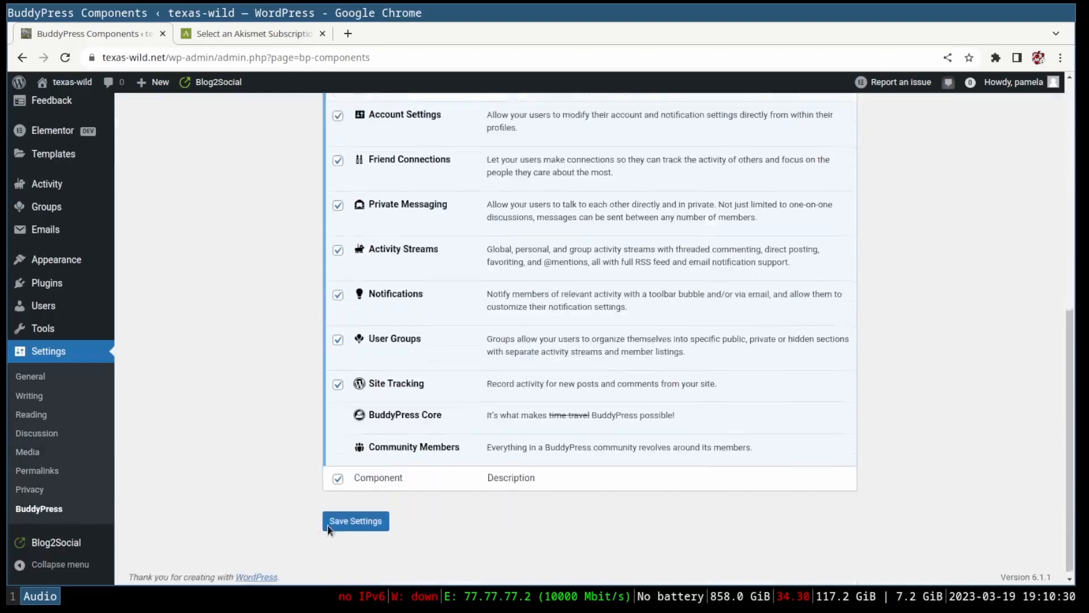
left_click(328, 525)
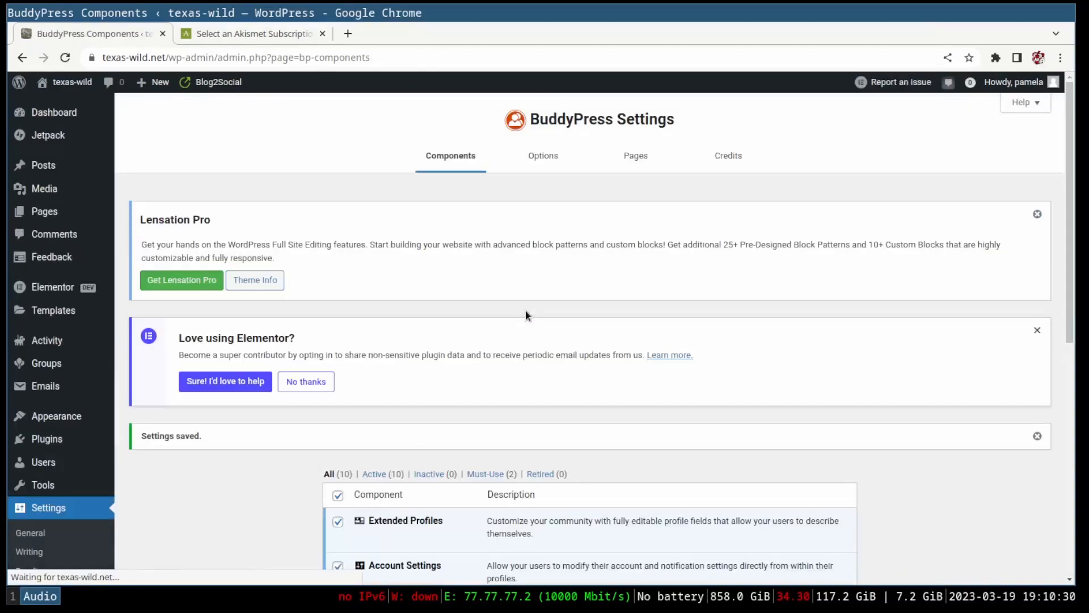
Review the BuddyPress options, allow activity stream commenting on posts and comments, and save the settings.
left_click(544, 154)
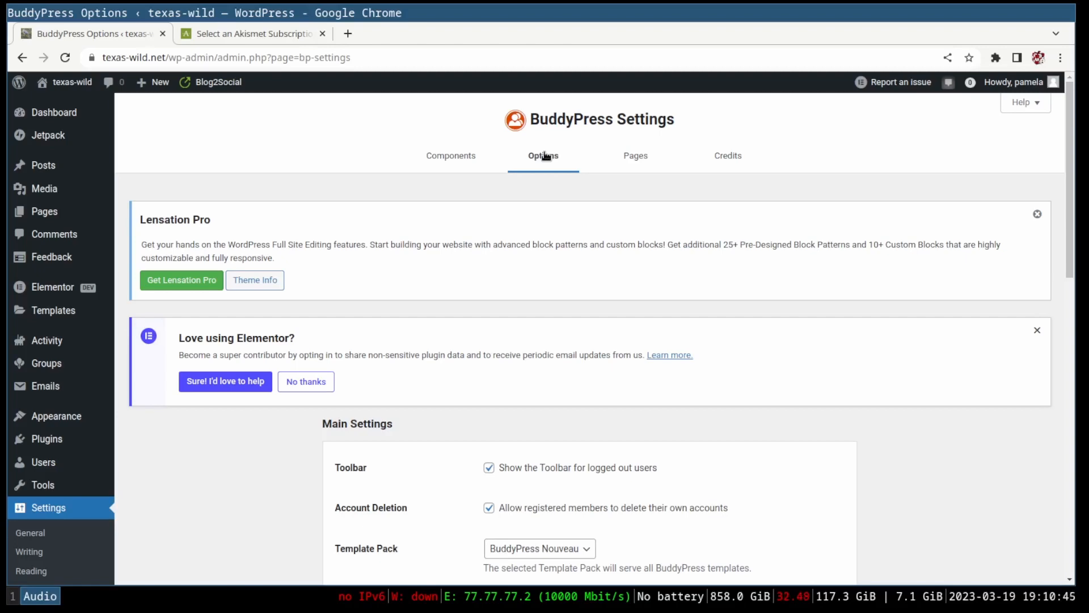
scroll(448, 170, "down", 10)
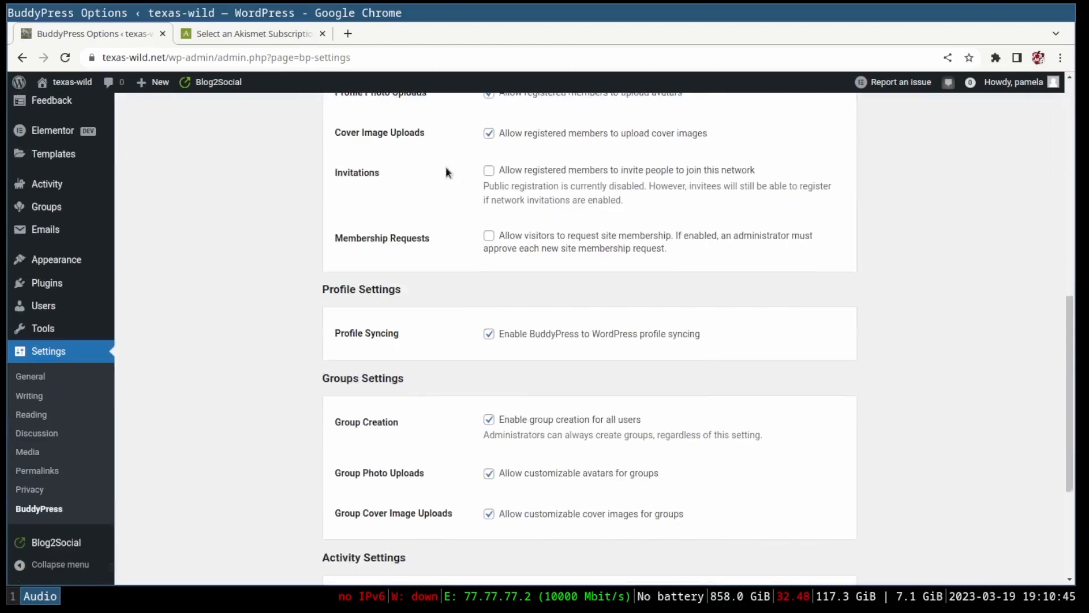
scroll(216, 377, "down", 4)
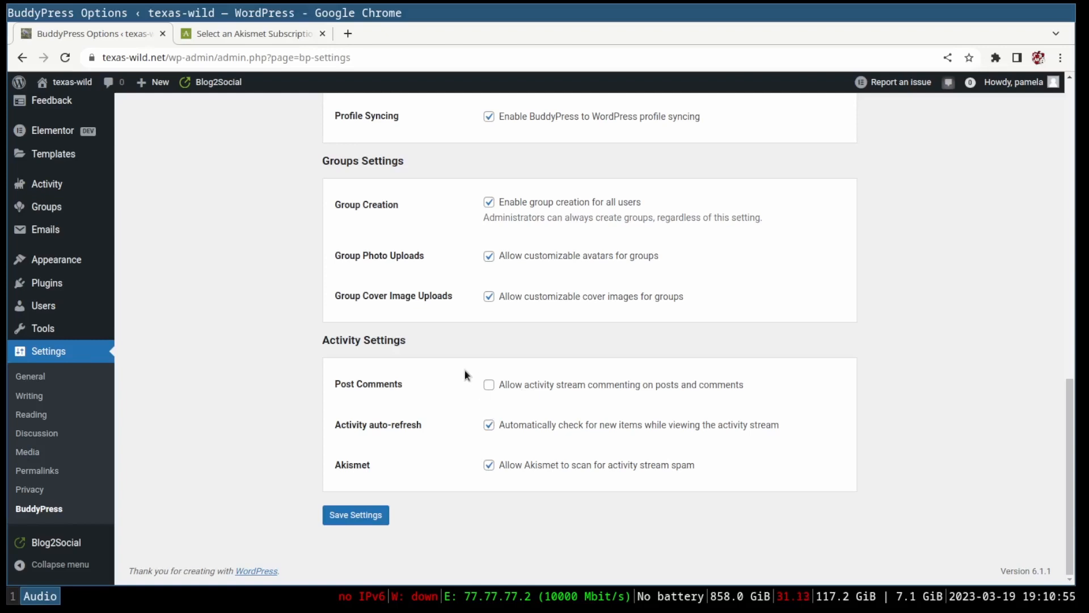
left_click_drag(336, 385, 431, 394)
left_click(407, 383)
left_click(335, 393)
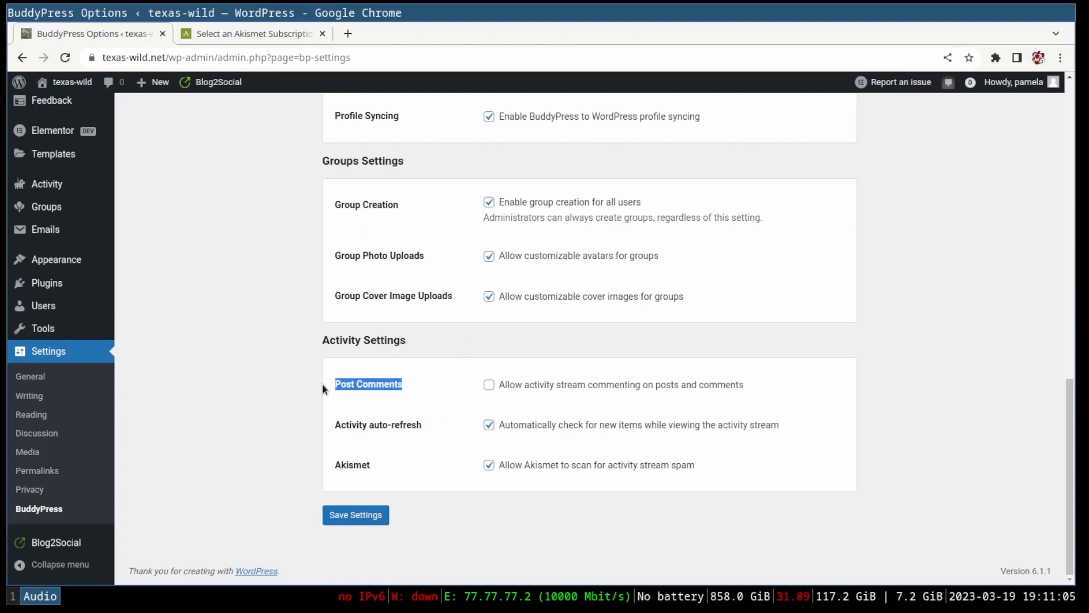
left_click_drag(322, 384, 658, 392)
left_click_drag(804, 382, 620, 375)
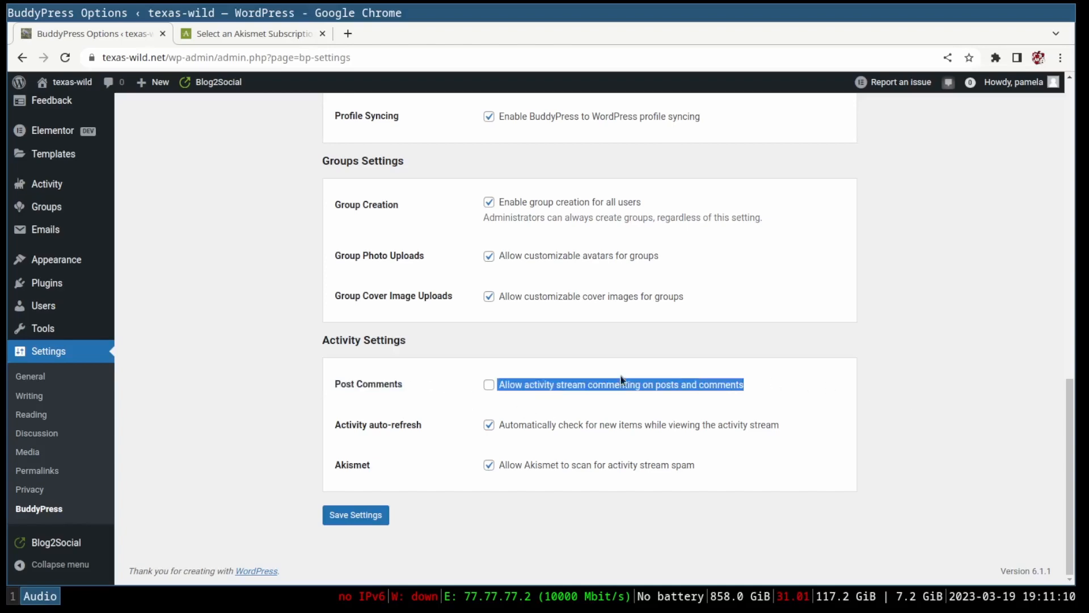
left_click(488, 387)
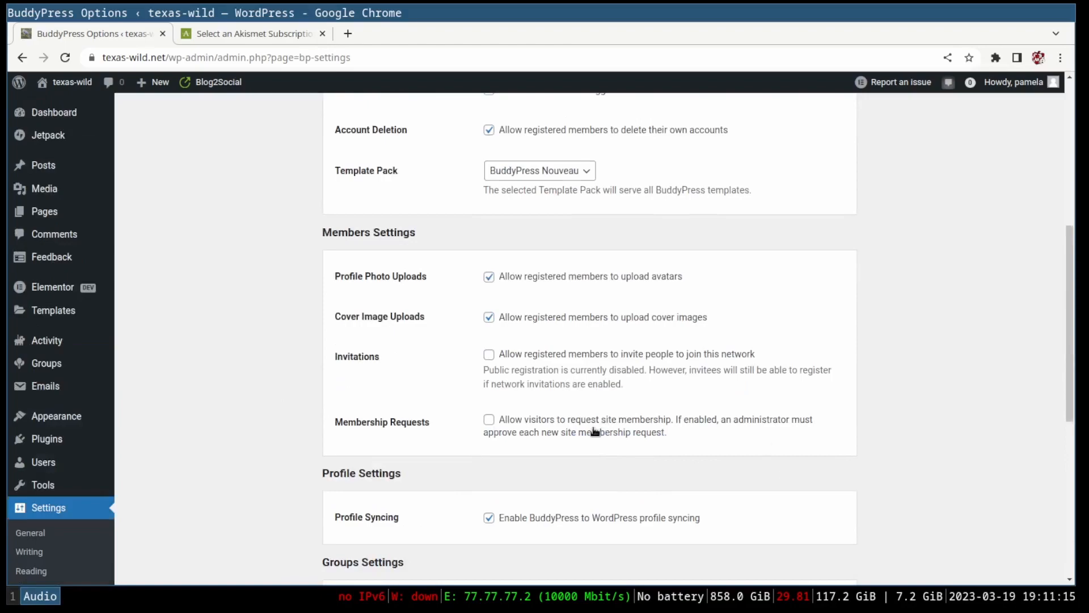
scroll(511, 408, "up", 7)
scroll(485, 396, "down", 10)
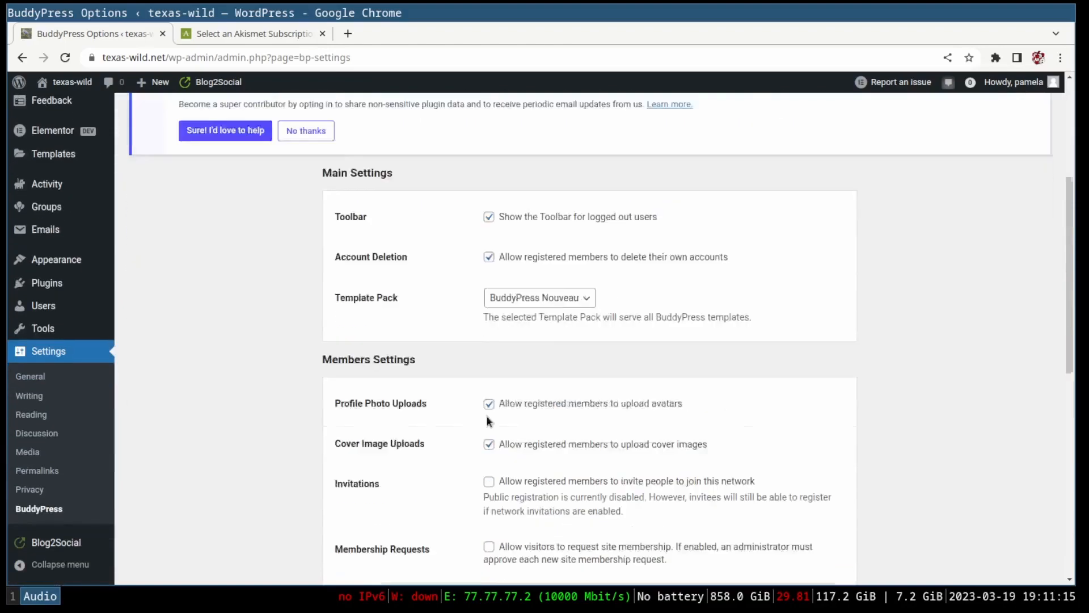
key("Return")
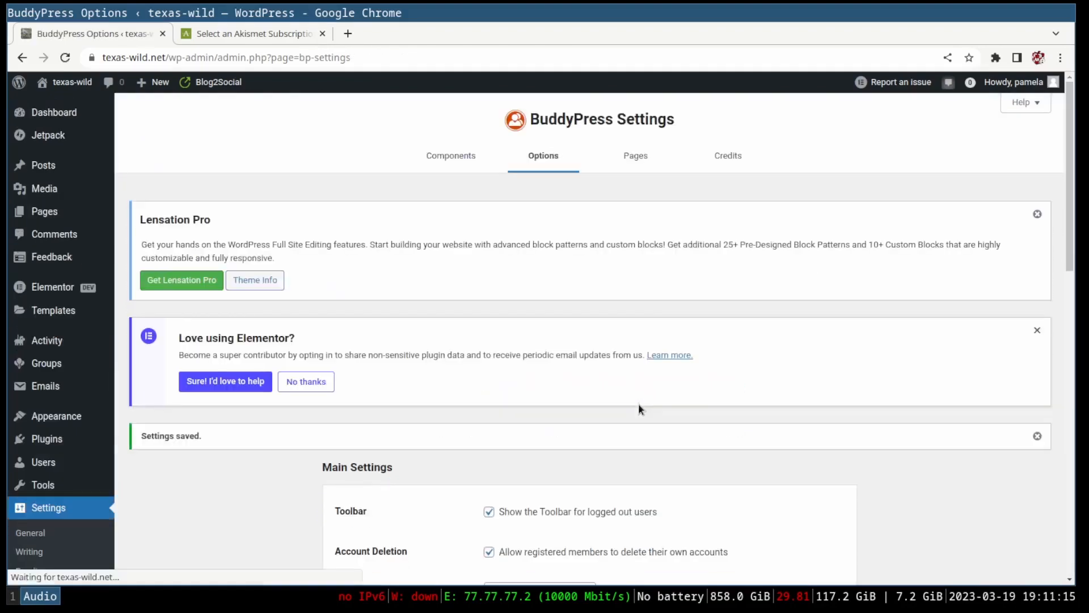
Open the BuddyPress page settings and save the directory pages associated with Members, Activity Streams and User Groups.
left_click(634, 156)
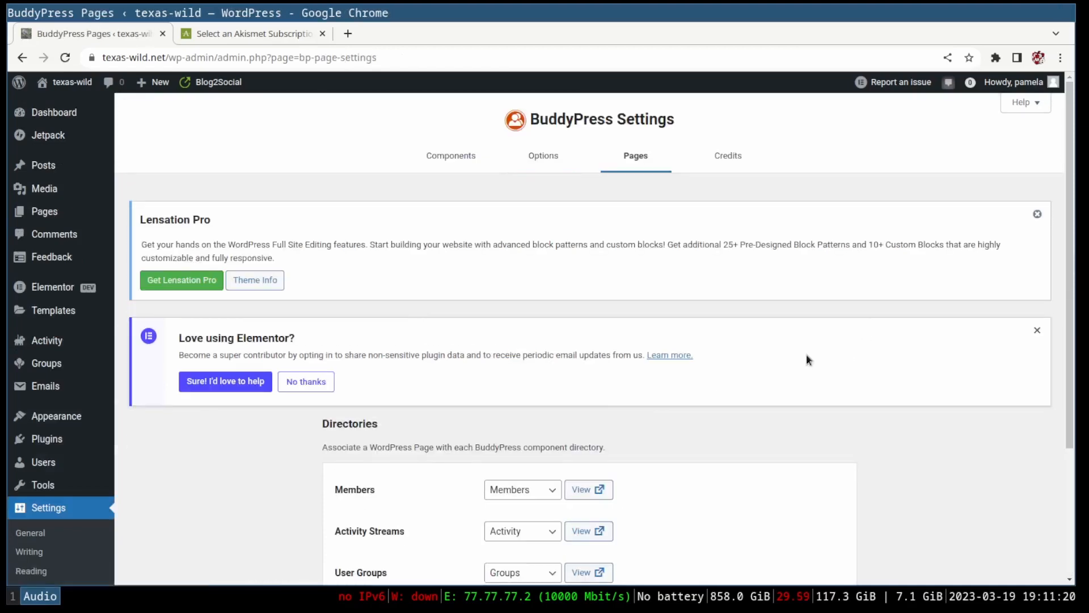
scroll(805, 353, "down", 5)
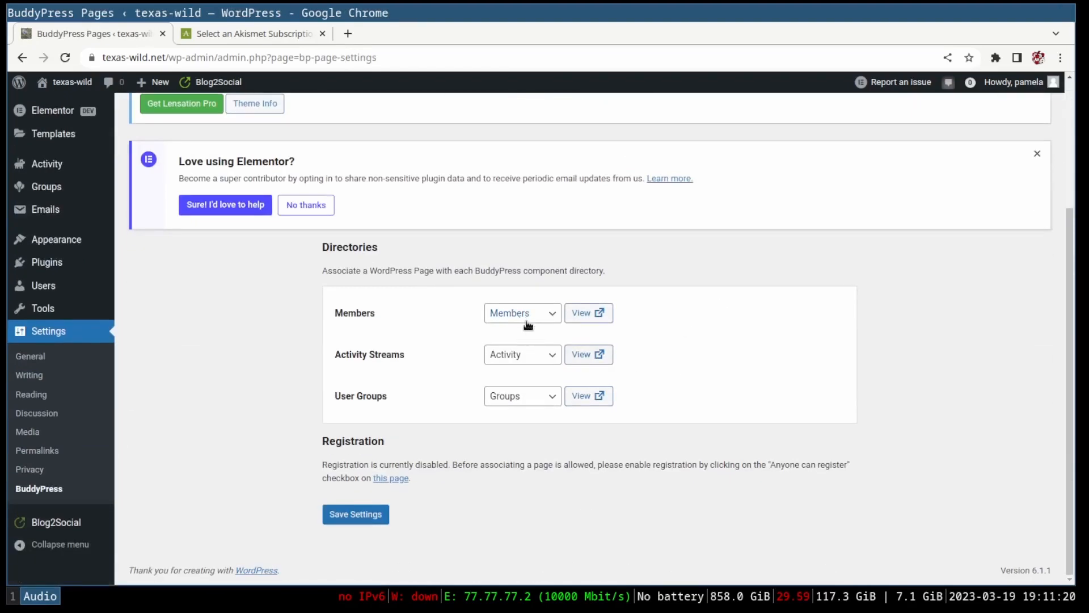
left_click(357, 514)
scroll(489, 479, "down", 4)
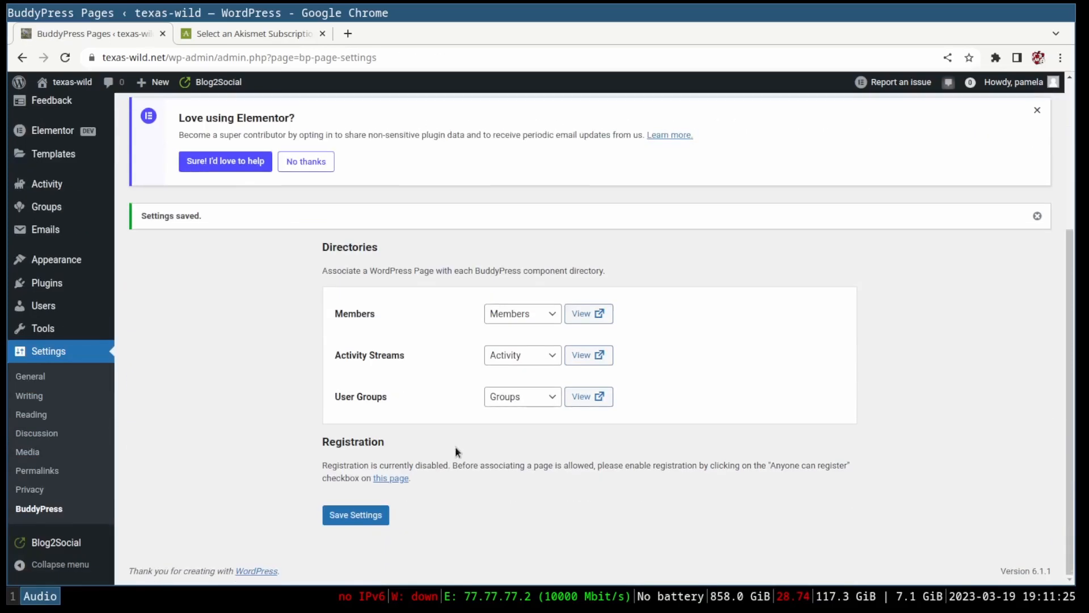
Read the BuddyPress registration note, then allow anyone to register in the site's General Settings and save the changes.
left_click_drag(465, 466, 864, 472)
left_click(865, 471)
left_click(393, 478)
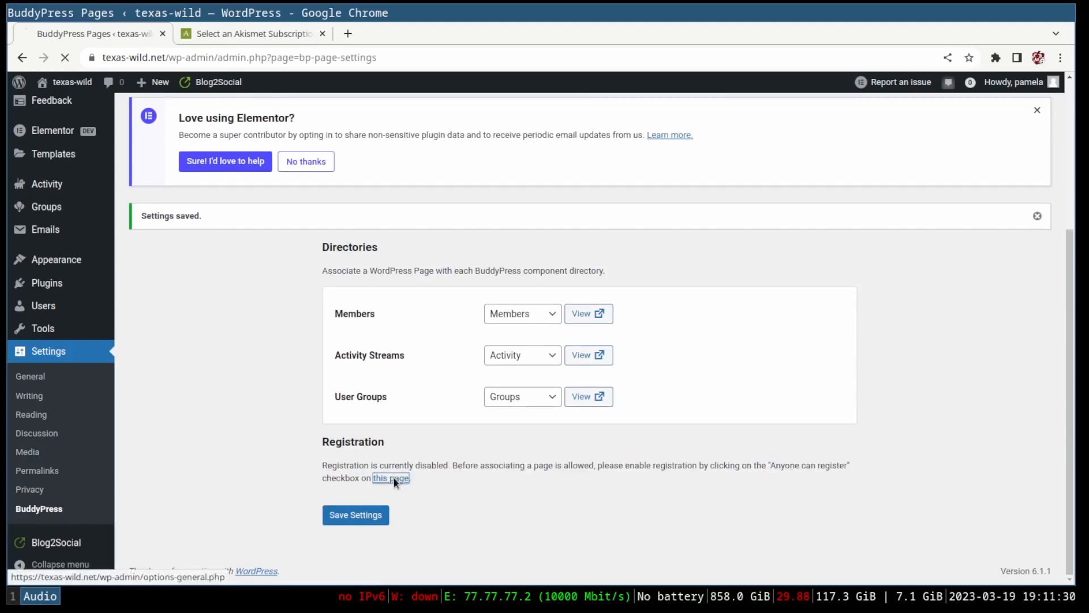
scroll(548, 451, "down", 5)
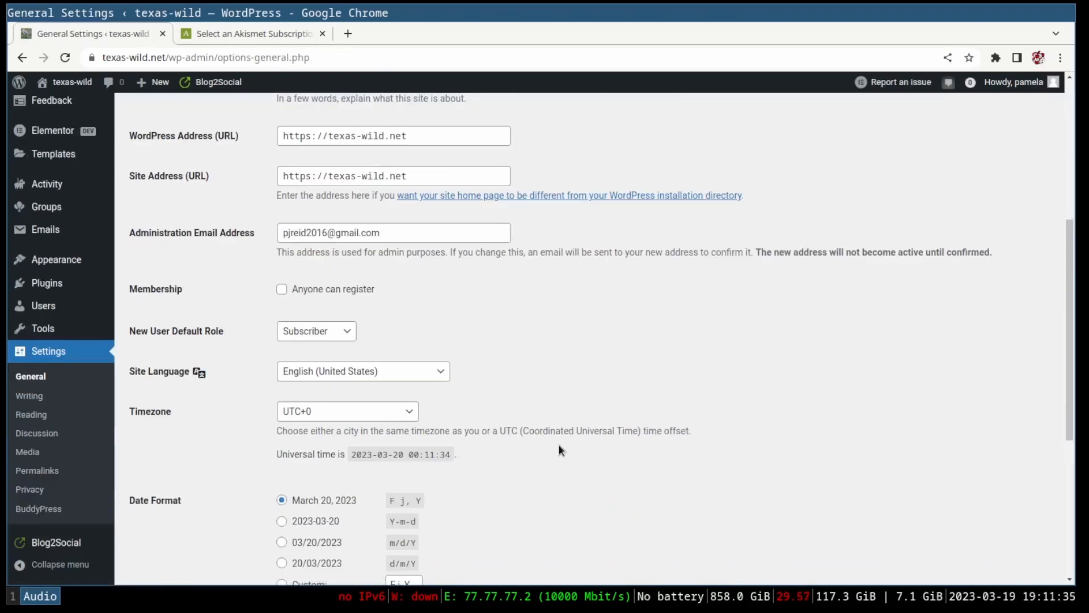
left_click(325, 291)
scroll(666, 346, "down", 5)
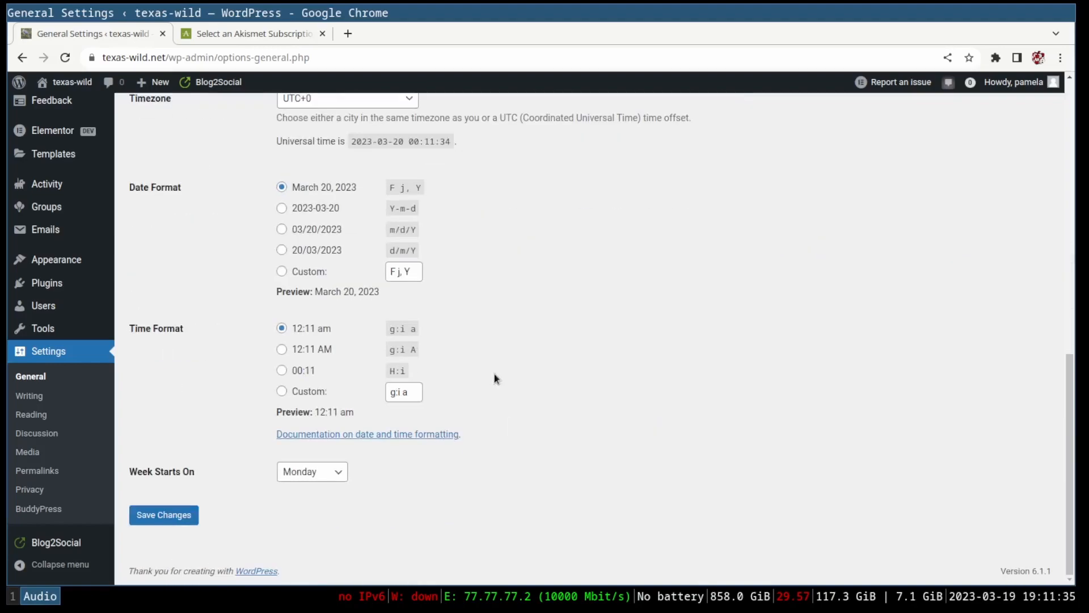
left_click(163, 515)
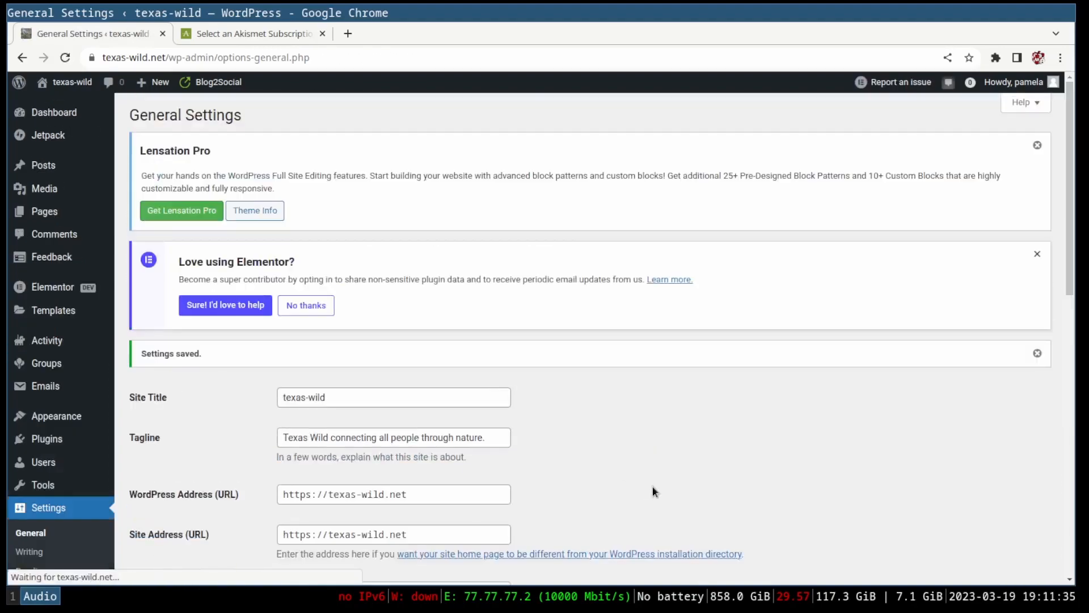
scroll(794, 419, "down", 7)
scroll(652, 409, "down", 4)
scroll(312, 454, "up", 8)
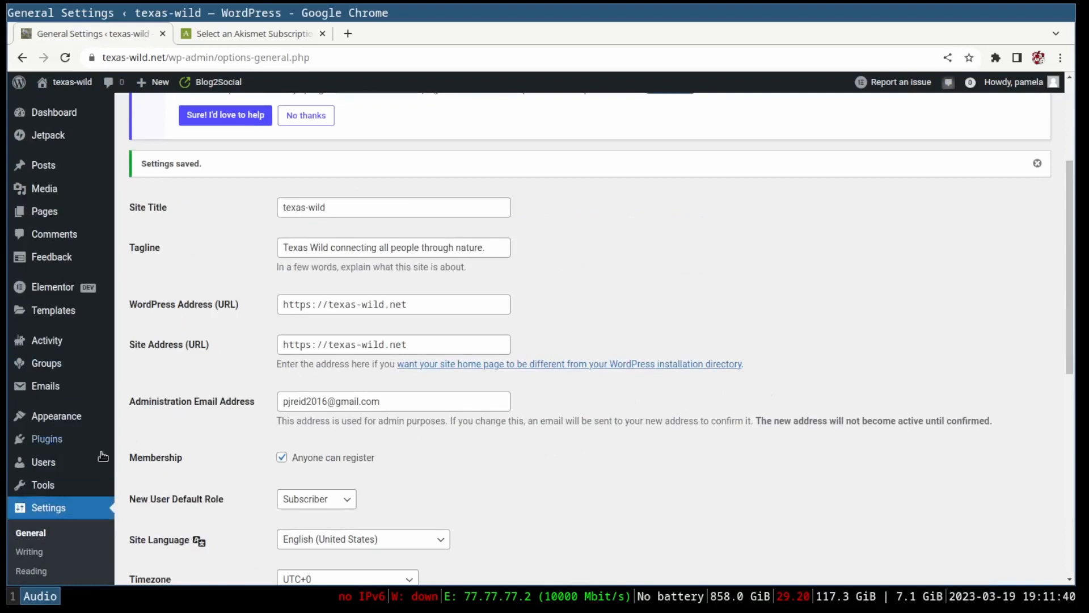
Return to the BuddyPress component settings, dismiss the Elementor notice and look over the component list.
scroll(62, 477, "down", 4)
left_click(53, 514)
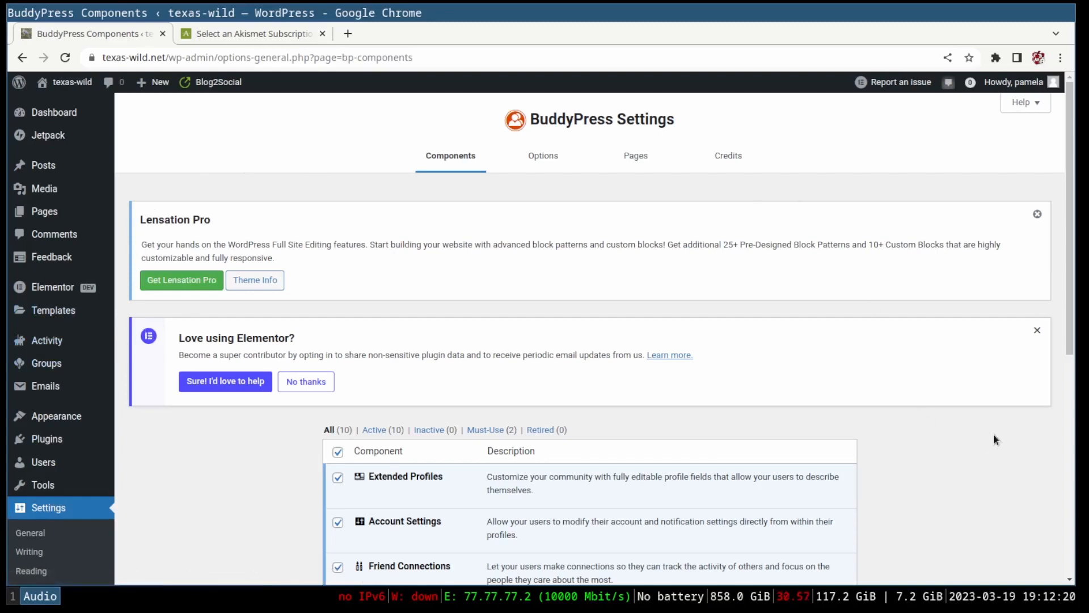
left_click(1037, 330)
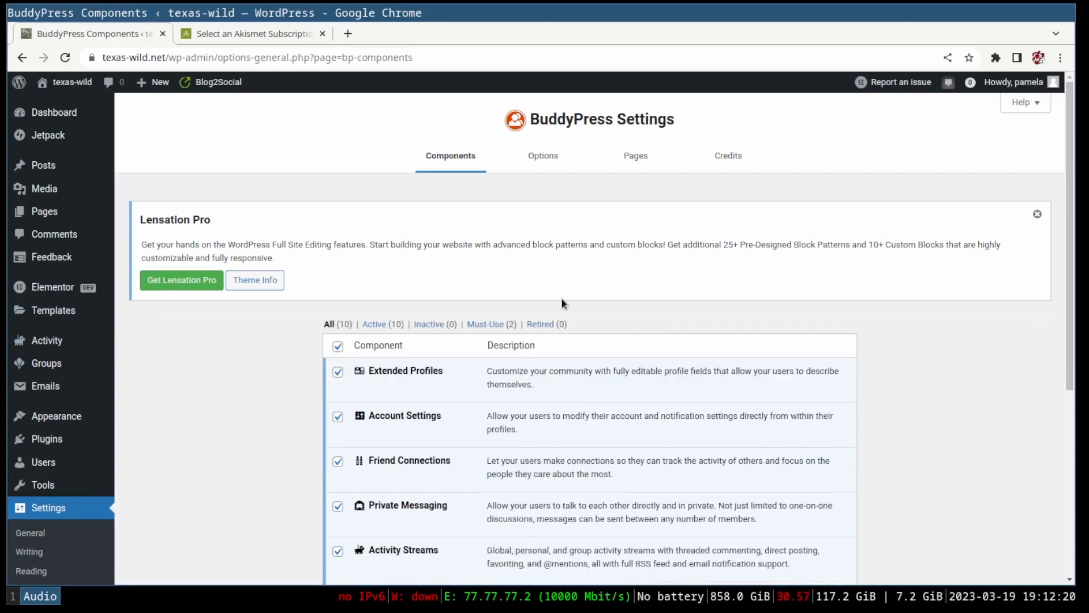
scroll(367, 263, "down", 5)
scroll(366, 263, "up", 5)
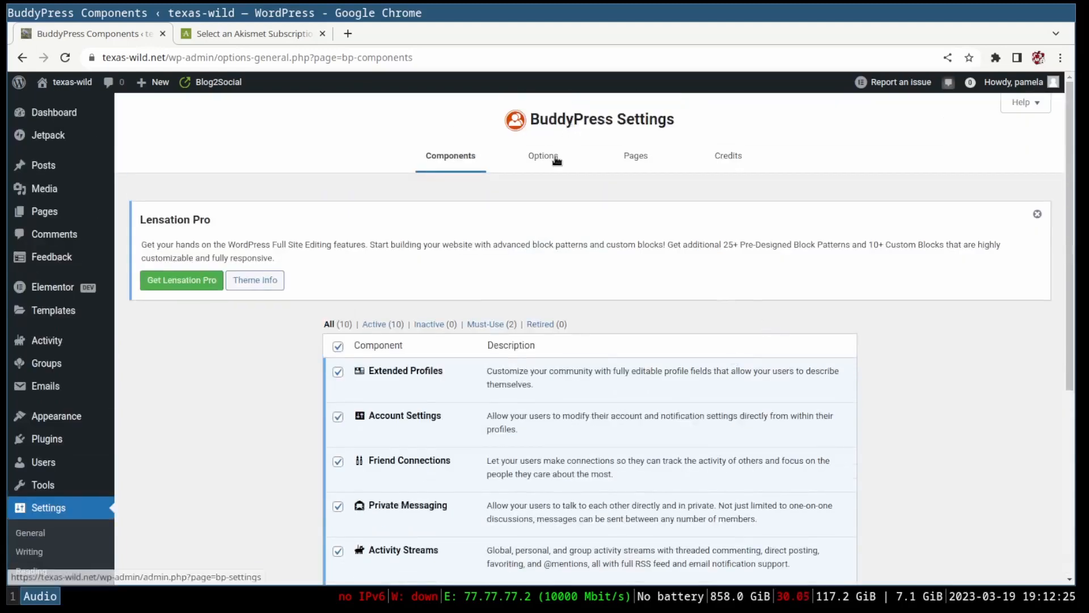
Allow registered members to invite people to join the network in the BuddyPress options and save the settings.
left_click(556, 160)
scroll(418, 385, "down", 5)
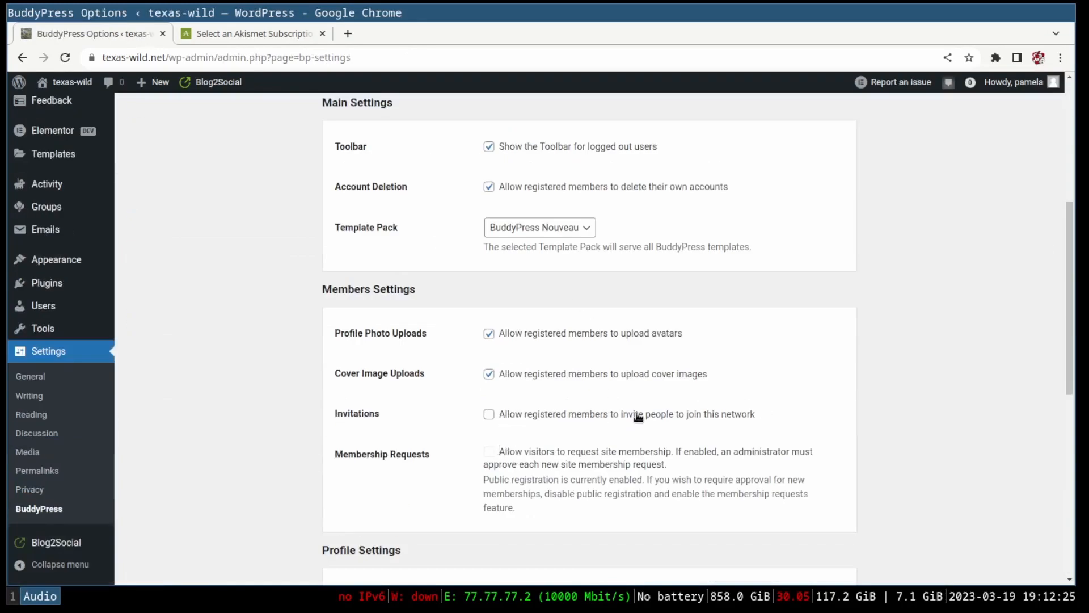
left_click(704, 420)
scroll(912, 390, "down", 3)
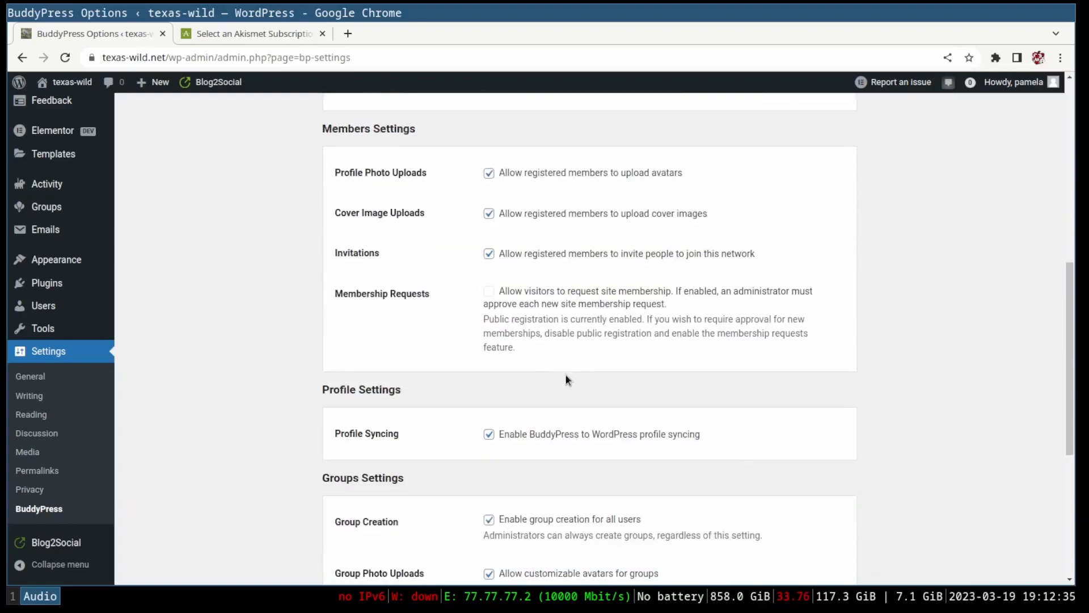
scroll(694, 333, "down", 5)
left_click(357, 513)
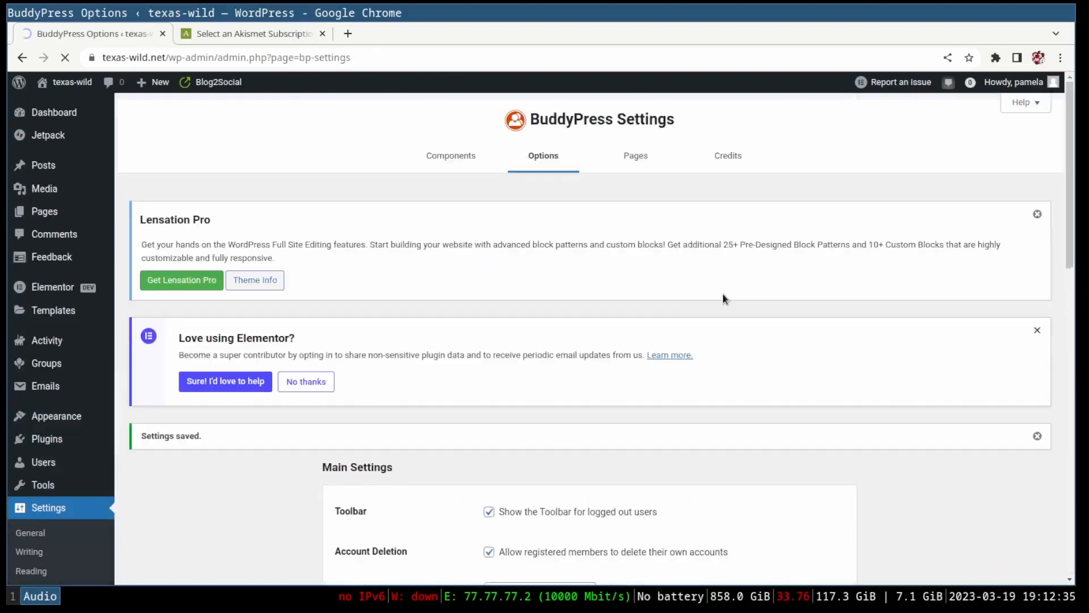
Review the BuddyPress directory pages and the Register and Activate registration pages, and save the page settings.
scroll(621, 430, "down", 2)
scroll(631, 212, "up", 2)
left_click(651, 152)
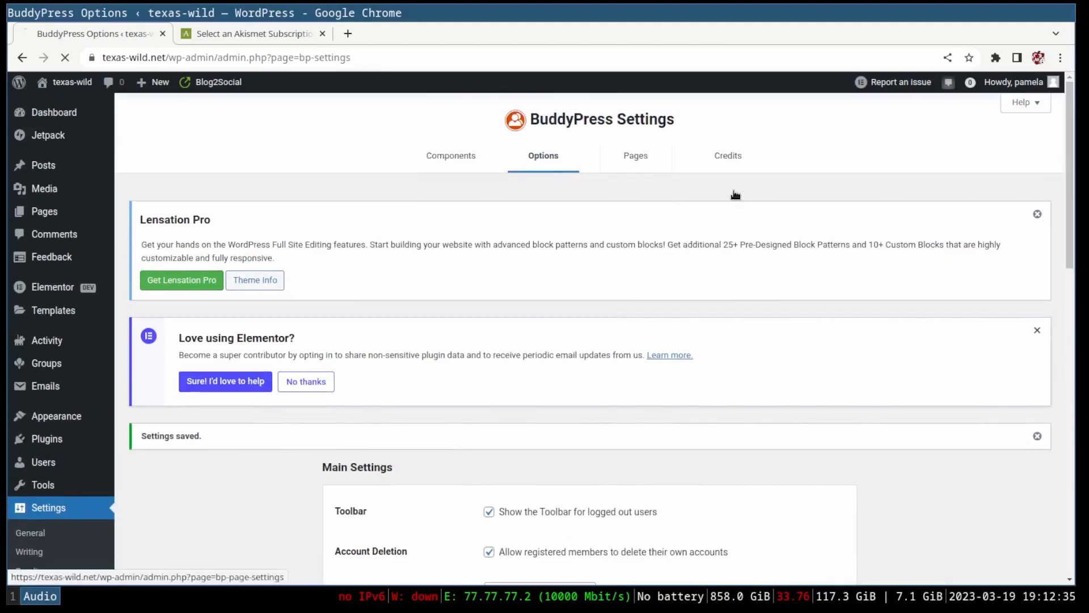
scroll(656, 333, "down", 5)
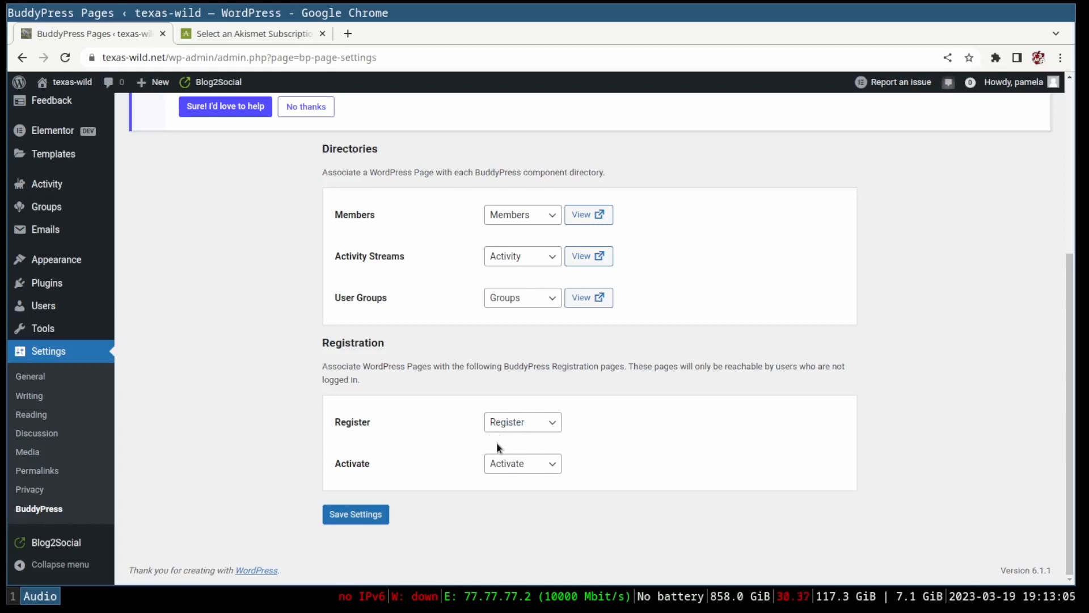
scroll(496, 441, "up", 3)
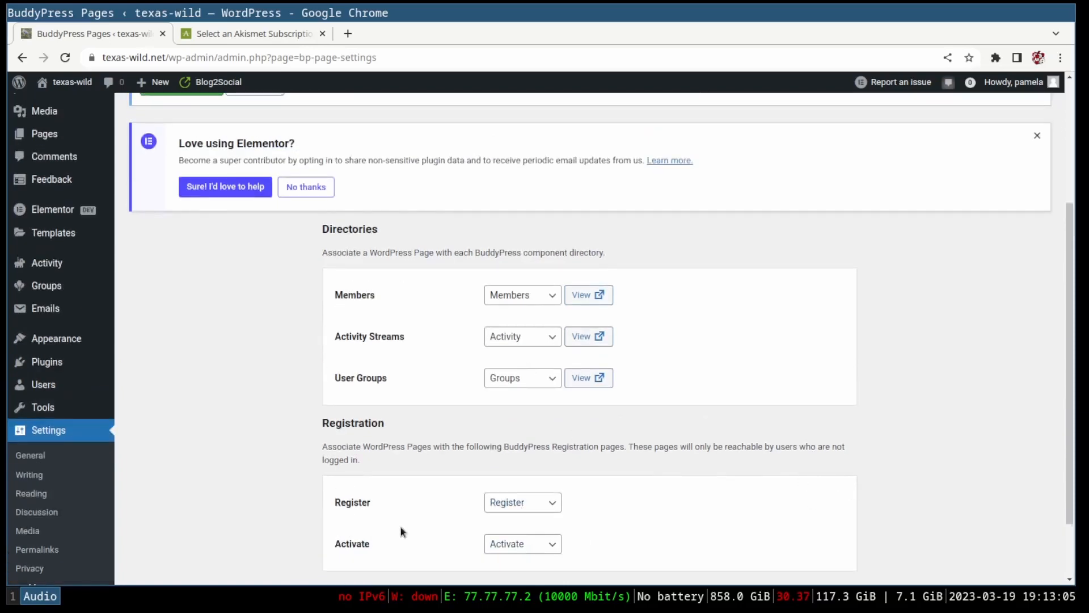
scroll(401, 529, "down", 3)
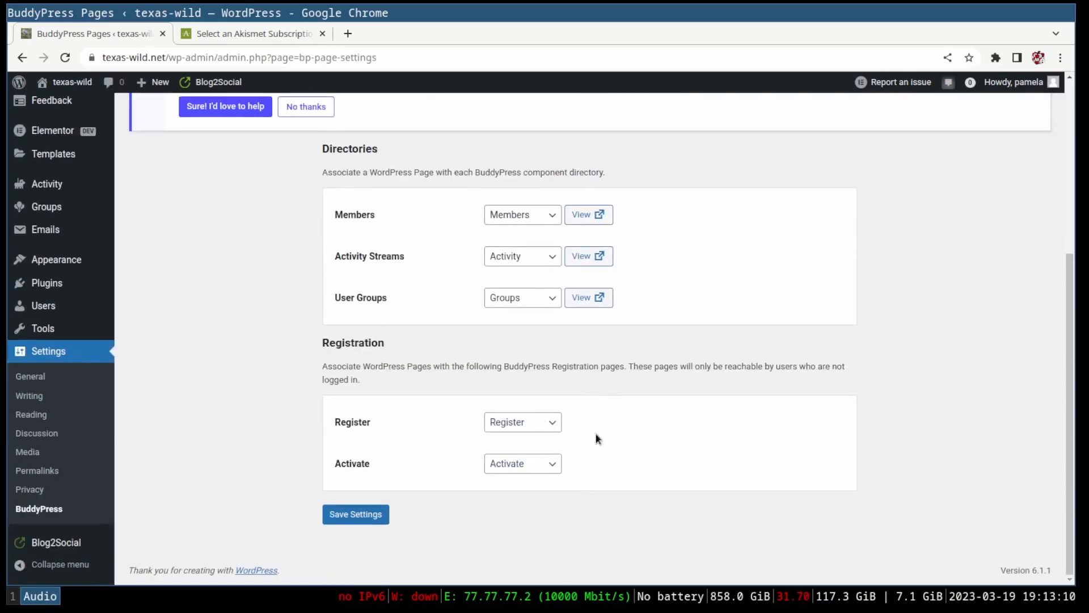
scroll(670, 403, "up", 5)
scroll(821, 456, "down", 5)
left_click(361, 515)
scroll(764, 447, "down", 5)
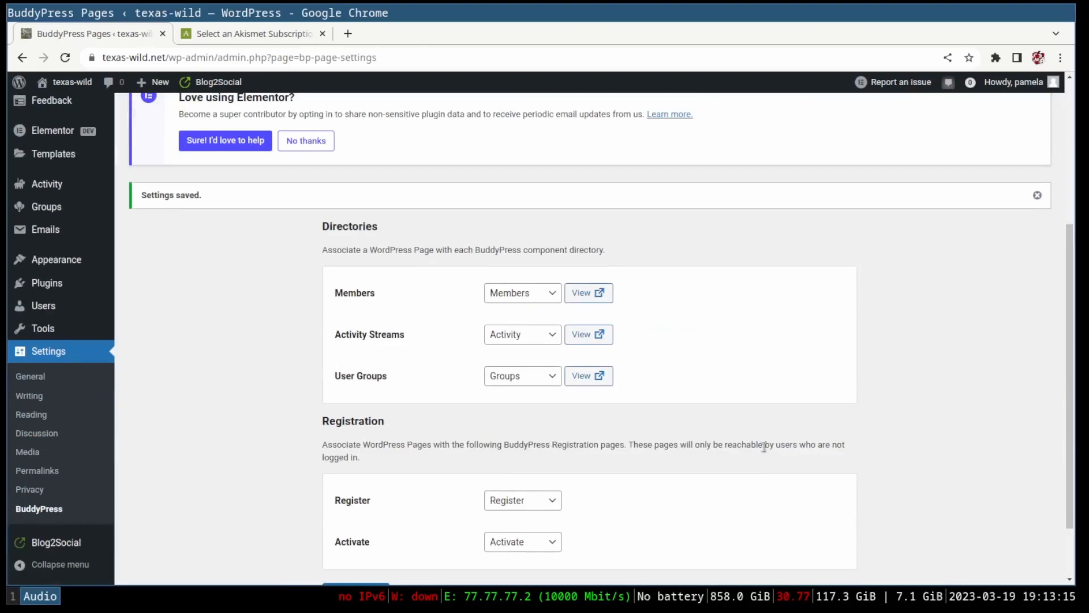
Look through the BuddyPress credits and its list of project contributors.
scroll(732, 284, "up", 5)
left_click(727, 154)
scroll(811, 431, "down", 5)
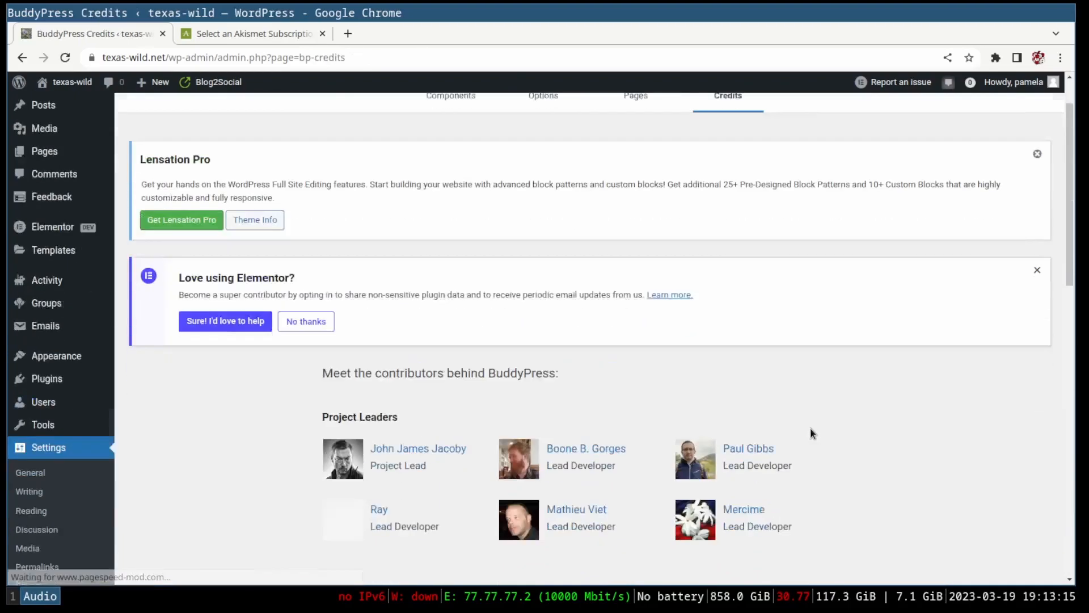
scroll(839, 403, "up", 5)
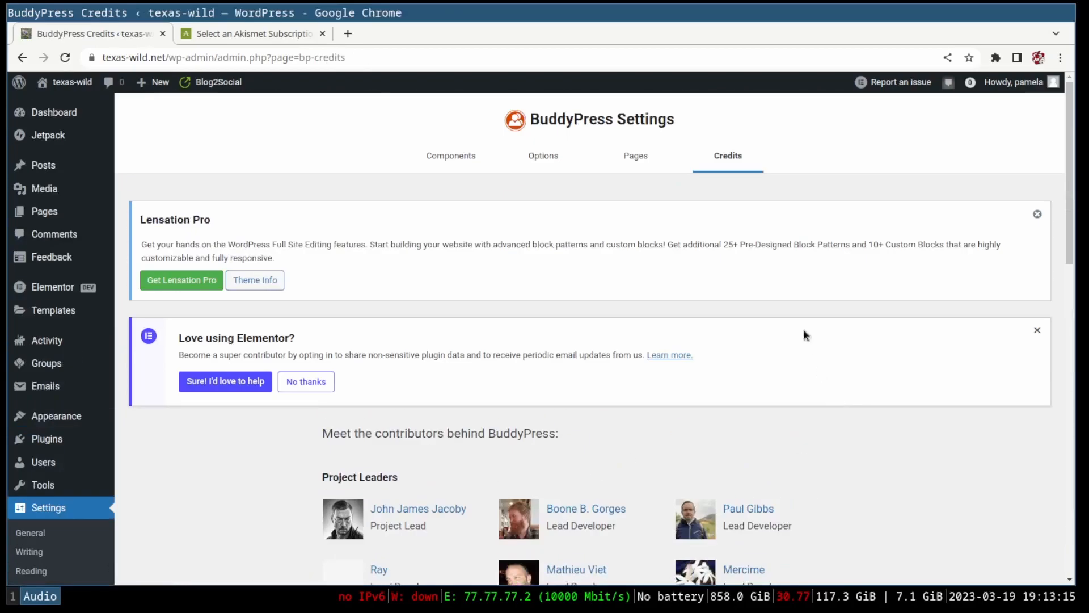
scroll(773, 498, "down", 14)
scroll(584, 511, "up", 10)
scroll(587, 483, "up", 4)
Start adding a new plugin, browse the featured plugins and search the plugin directory for "wp mail".
left_click(29, 448)
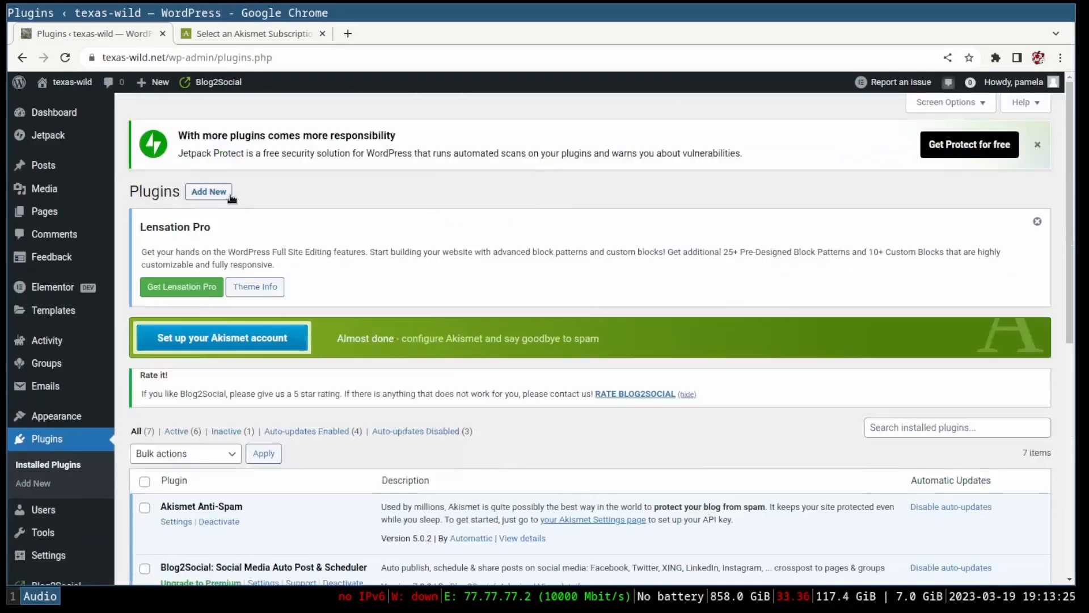
left_click(188, 191)
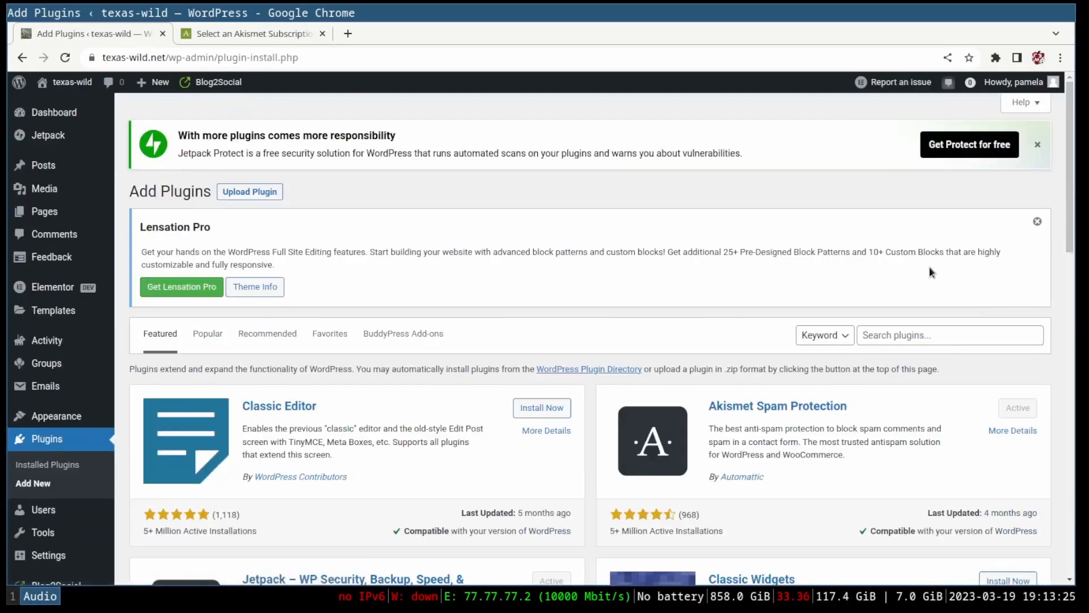
left_click(916, 335)
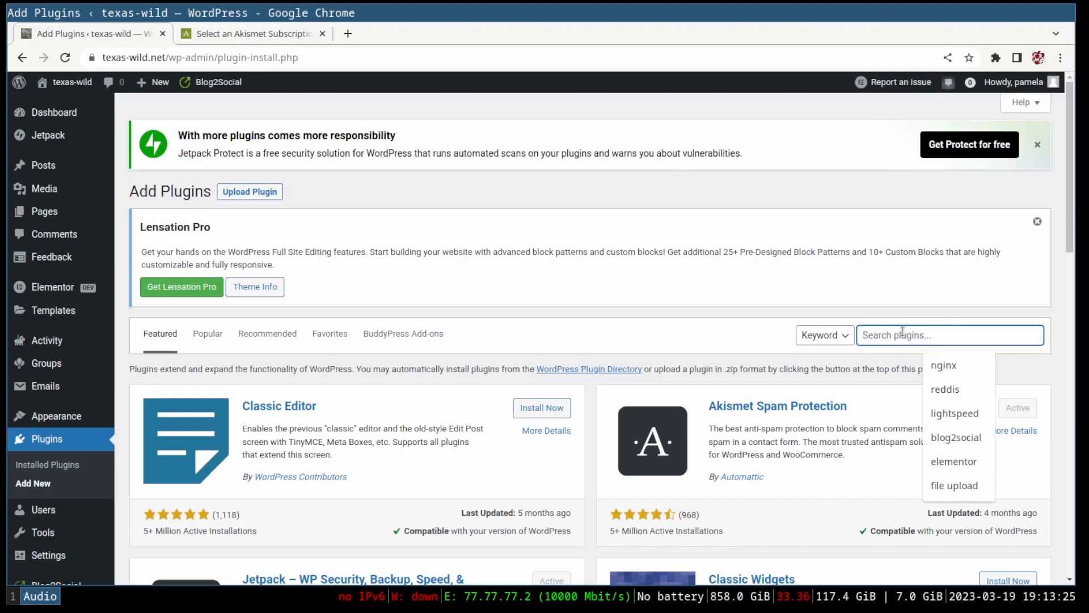
scroll(885, 341, "down", 4)
scroll(875, 352, "up", 4)
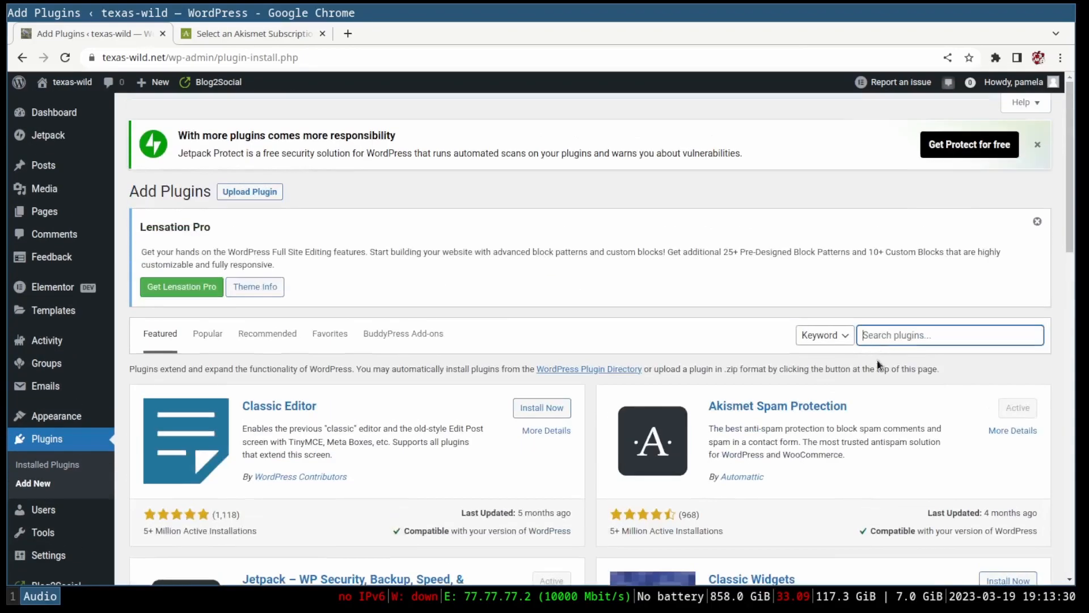
scroll(872, 368, "down", 6)
scroll(859, 391, "up", 6)
type("wp mail")
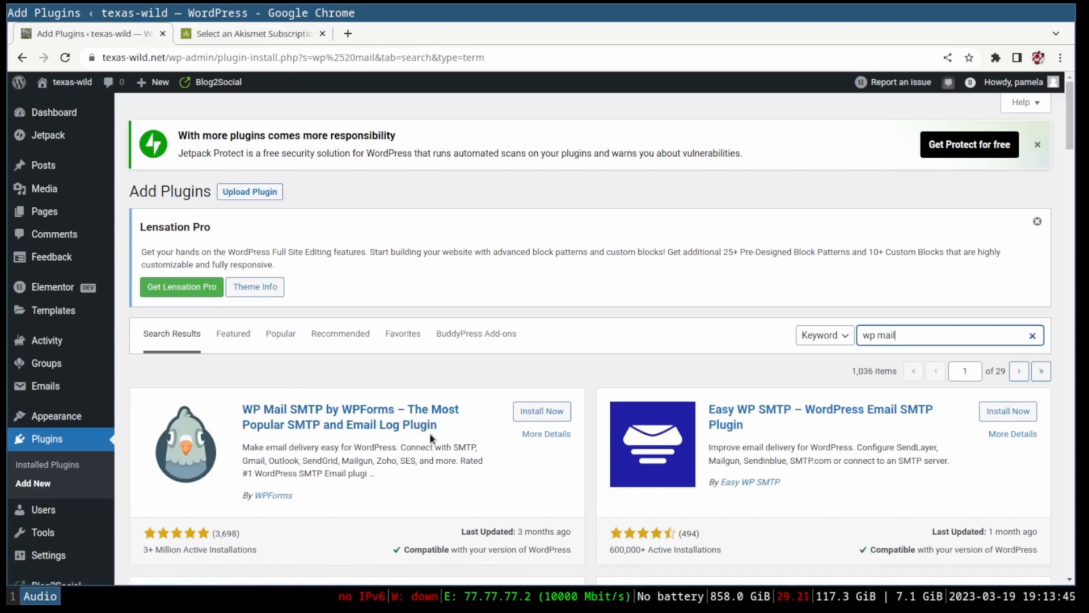
Check the WP Mail SMTP by WPForms listing in the search results, then install and activate that plugin.
scroll(435, 433, "down", 3)
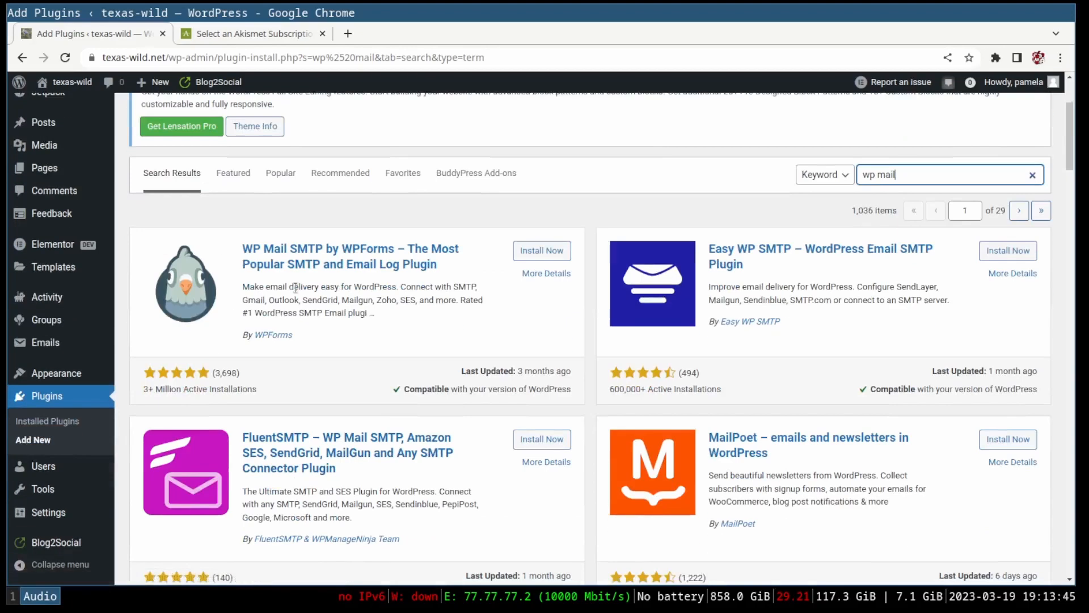
left_click_drag(141, 397, 329, 394)
left_click(329, 394)
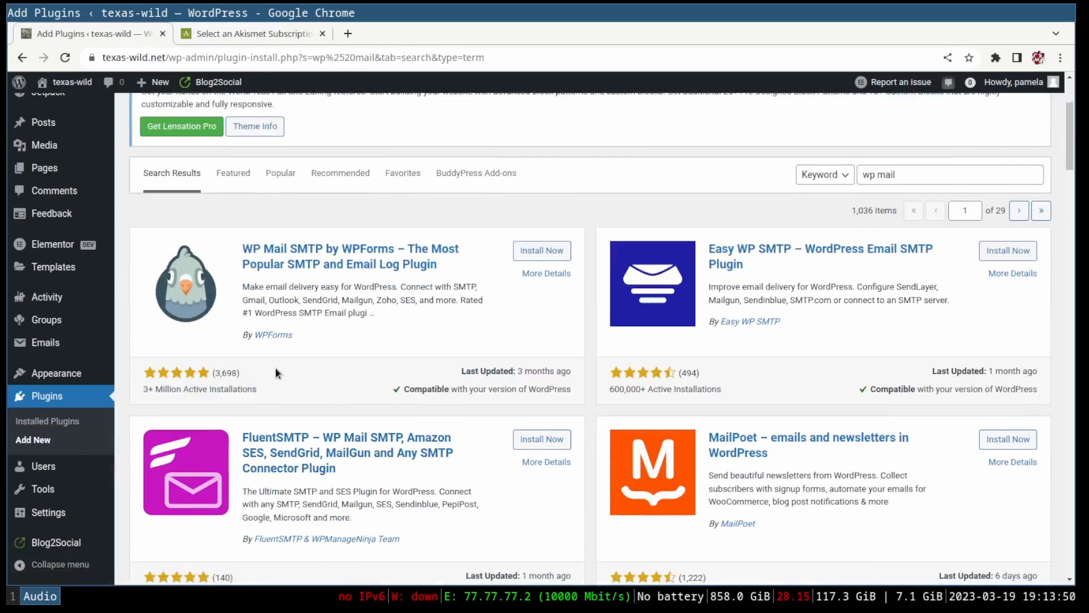
left_click_drag(275, 366, 137, 383)
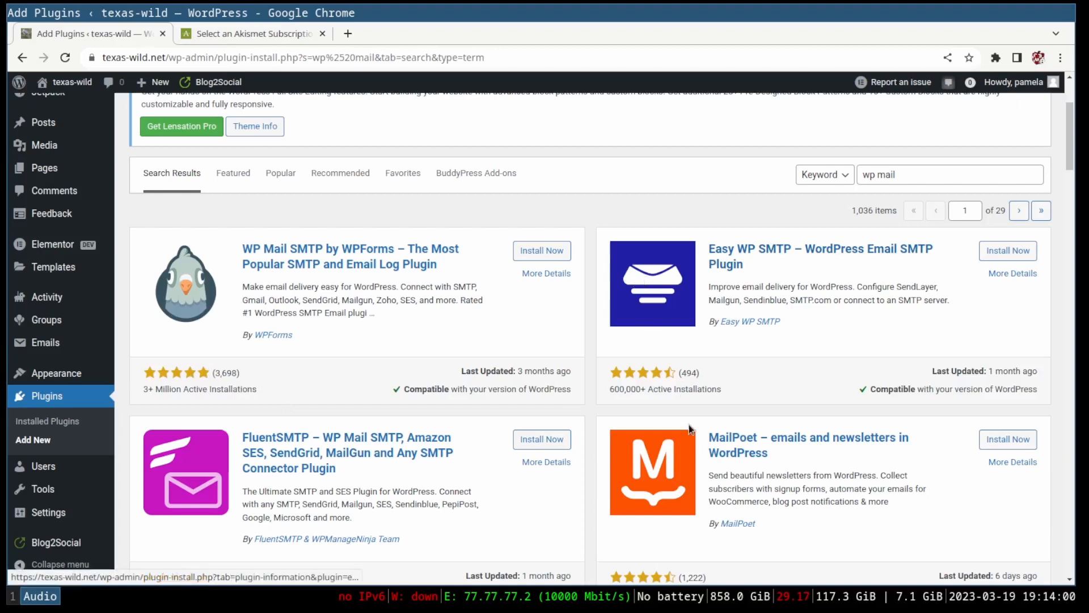
left_click(547, 251)
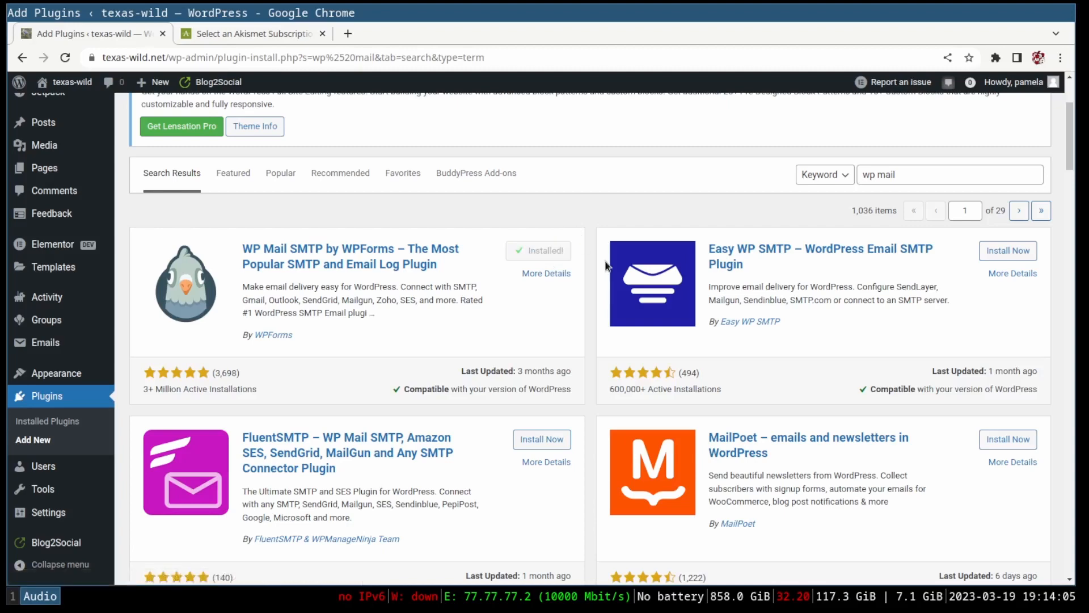
left_click(540, 254)
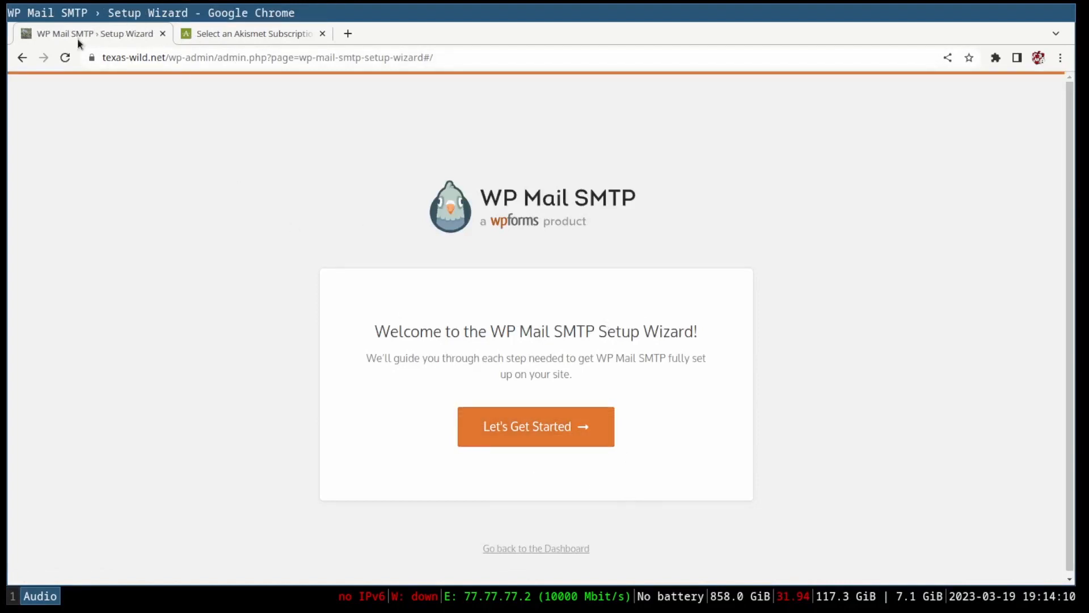
Leave the WP Mail SMTP setup wizard by going to texas-wild.net/wp-admin/ and look over the dashboard.
left_click_drag(509, 58, 253, 56)
key("BackSpace")
key("Return")
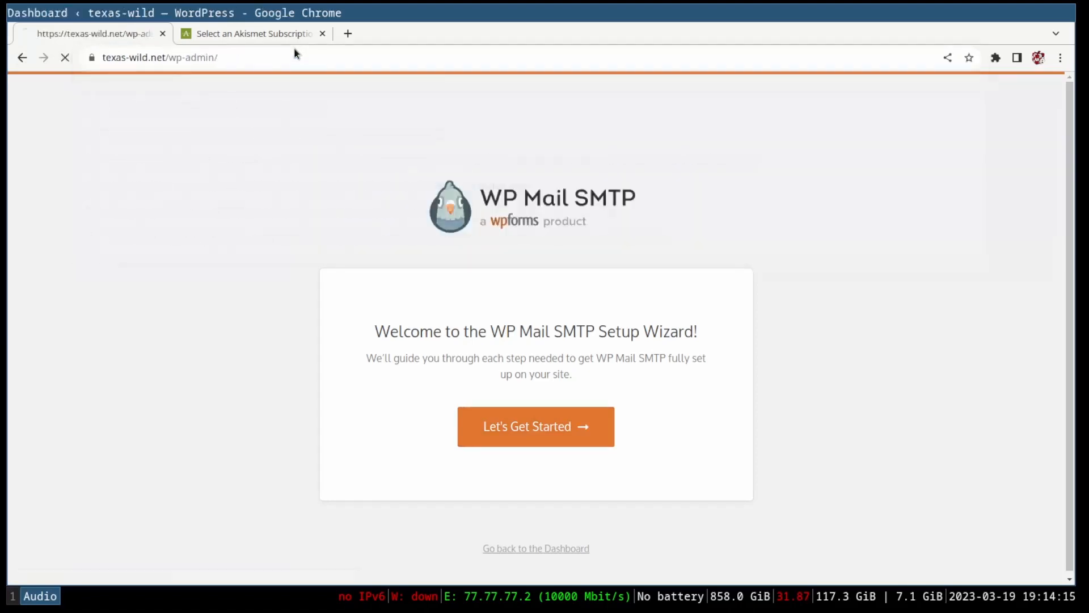
scroll(570, 308, "down", 8)
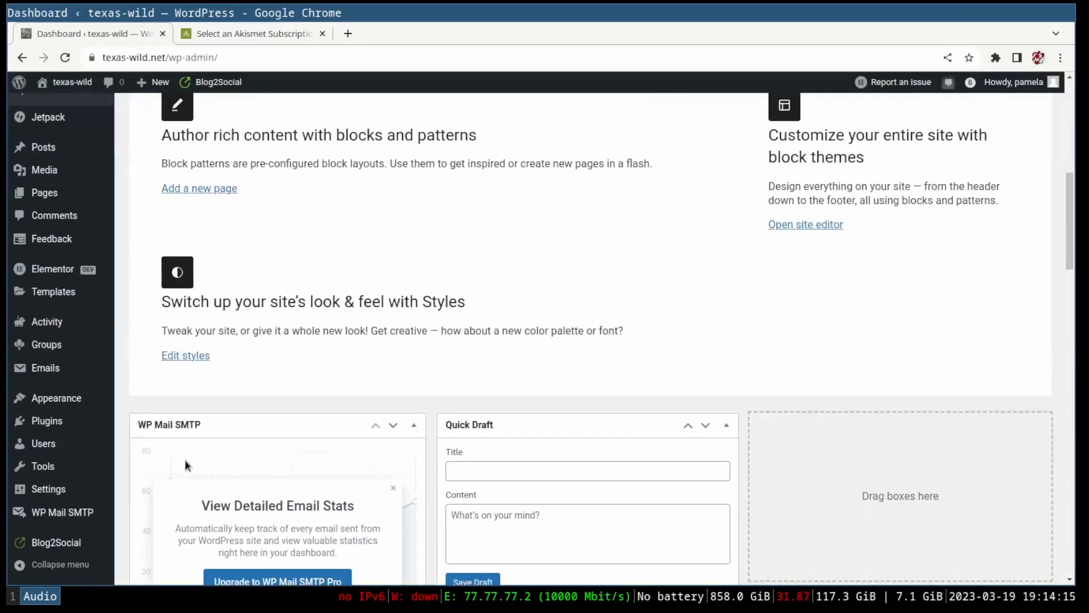
mouse_move(72, 404)
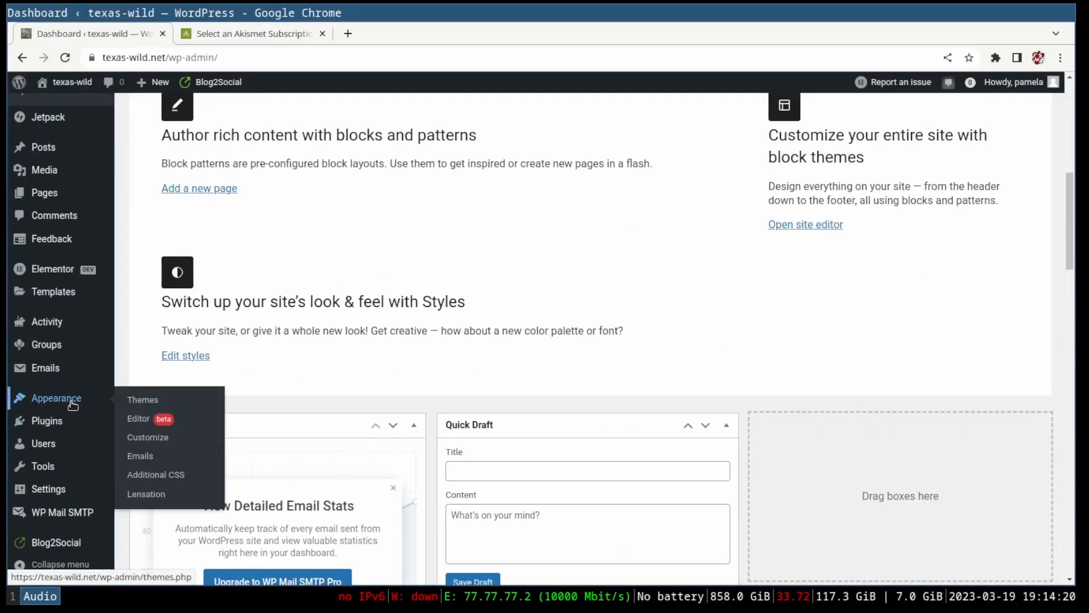
mouse_move(72, 297)
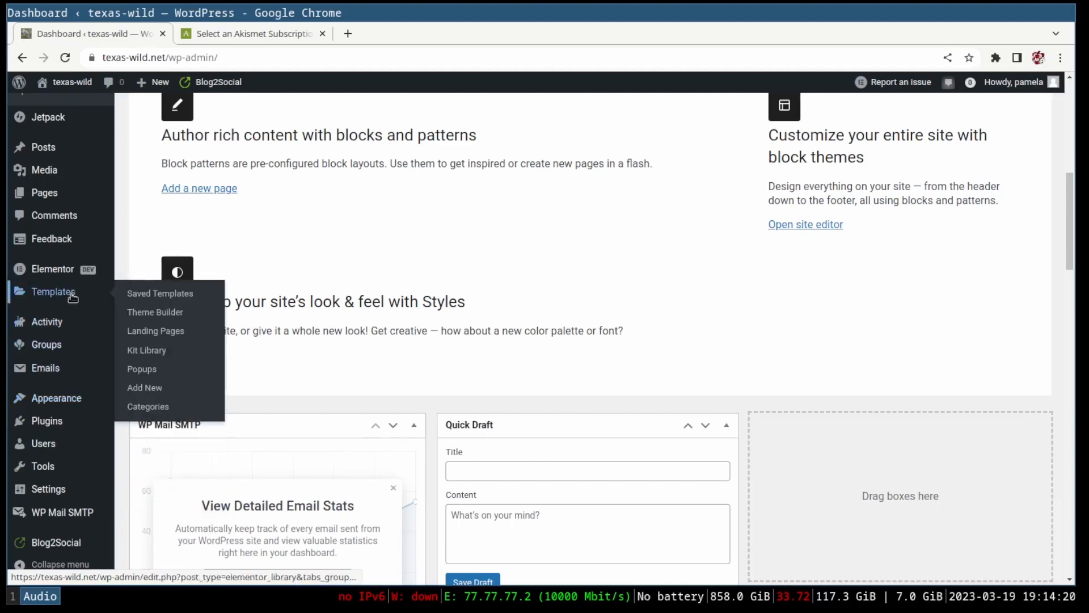
Open the WP Mail SMTP general settings and look over the License section with its license key field.
mouse_move(73, 268)
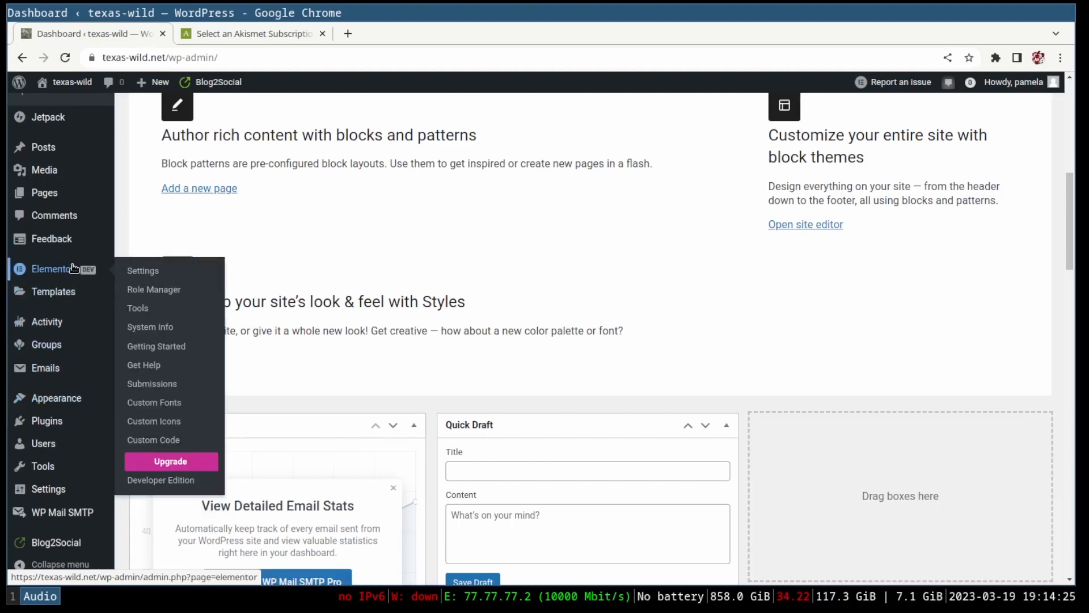
scroll(107, 485, "down", 5)
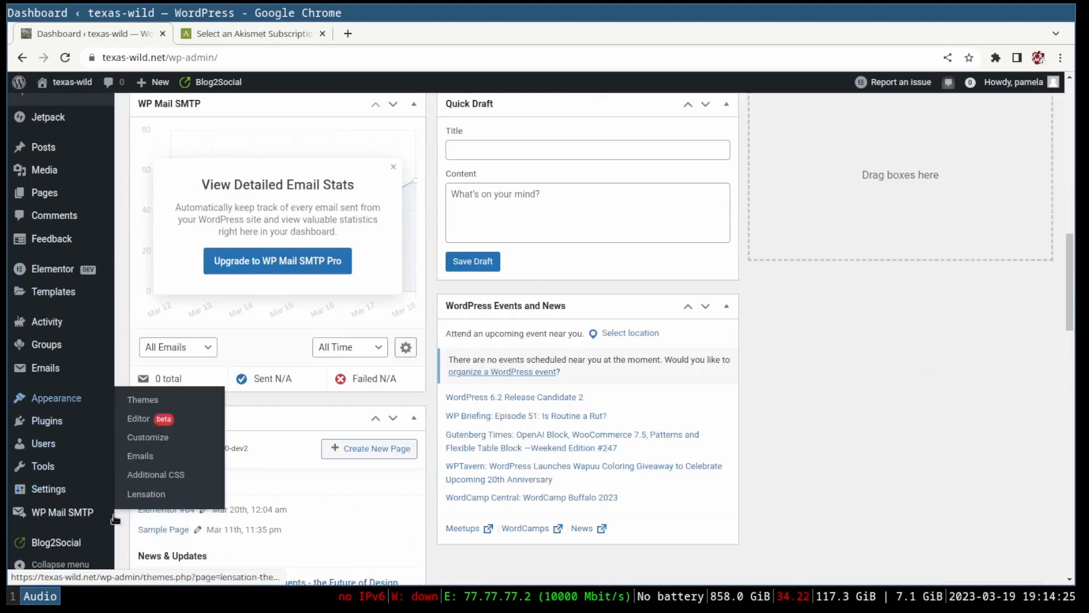
left_click(62, 511)
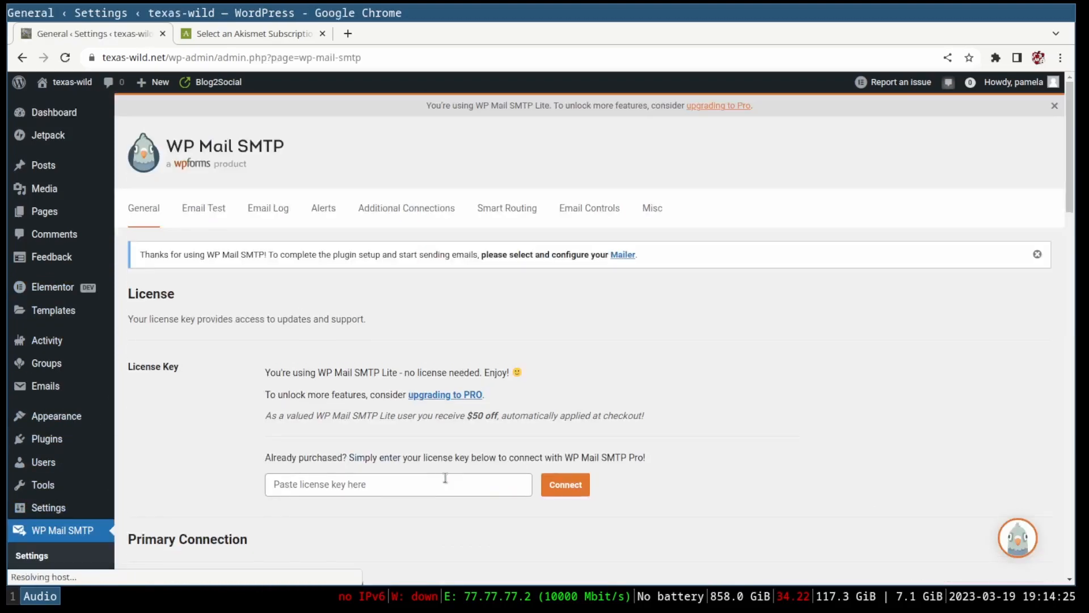
scroll(566, 370, "down", 5)
scroll(375, 219, "up", 4)
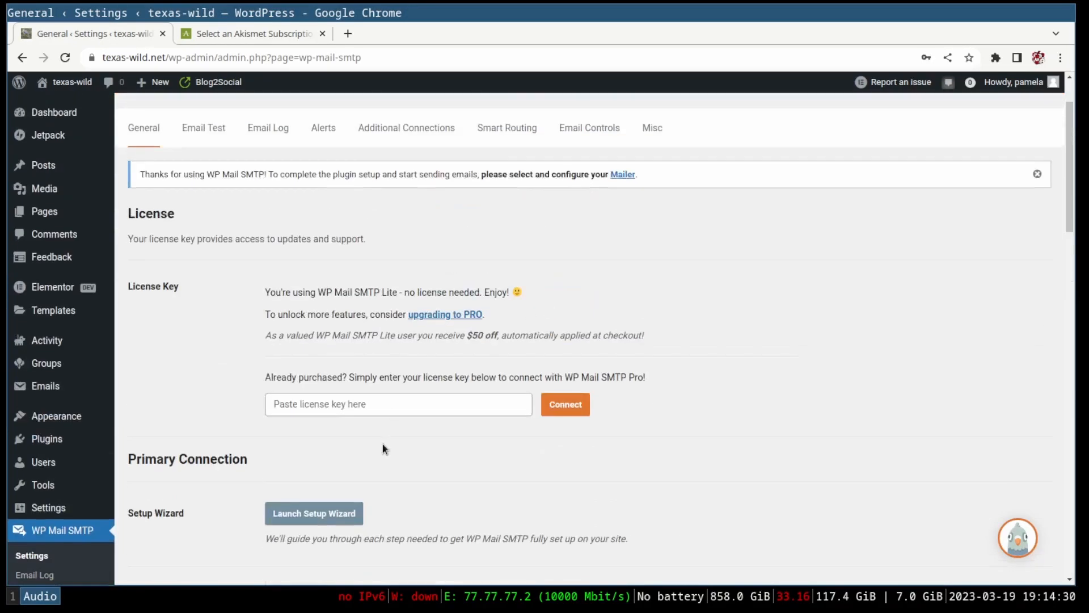
left_click(389, 401)
left_click(732, 400)
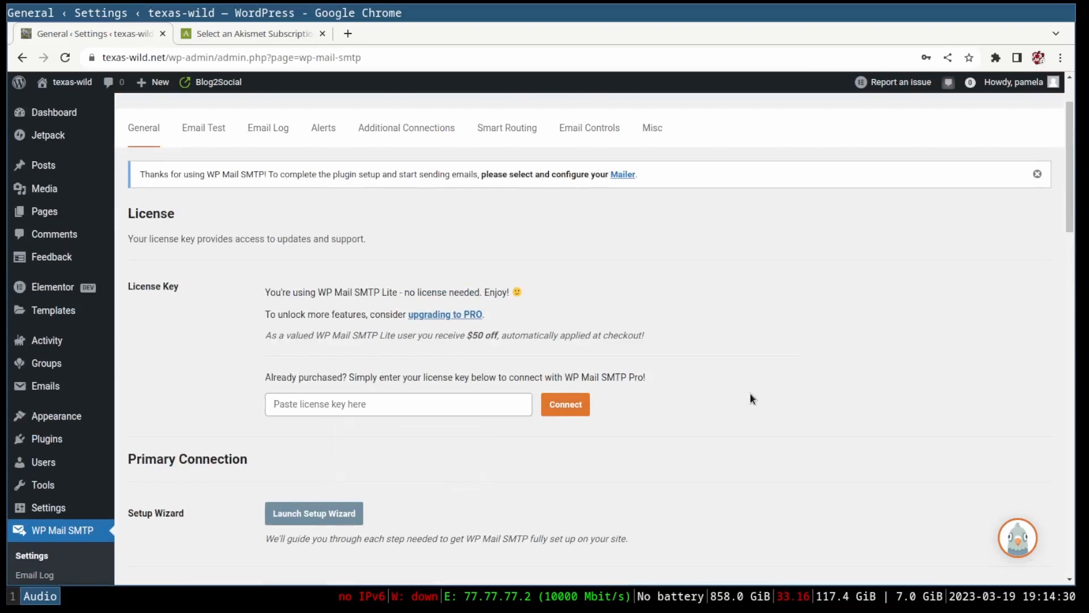
left_click(456, 404)
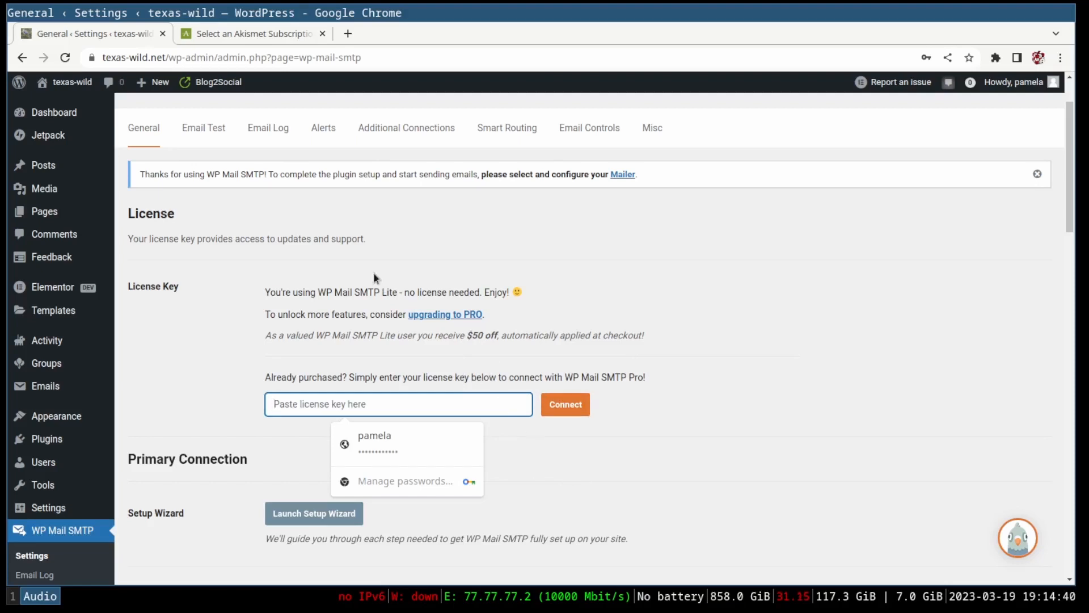
Review the sender address entered in the From Email setting of the Primary Connection.
scroll(715, 317, "down", 5)
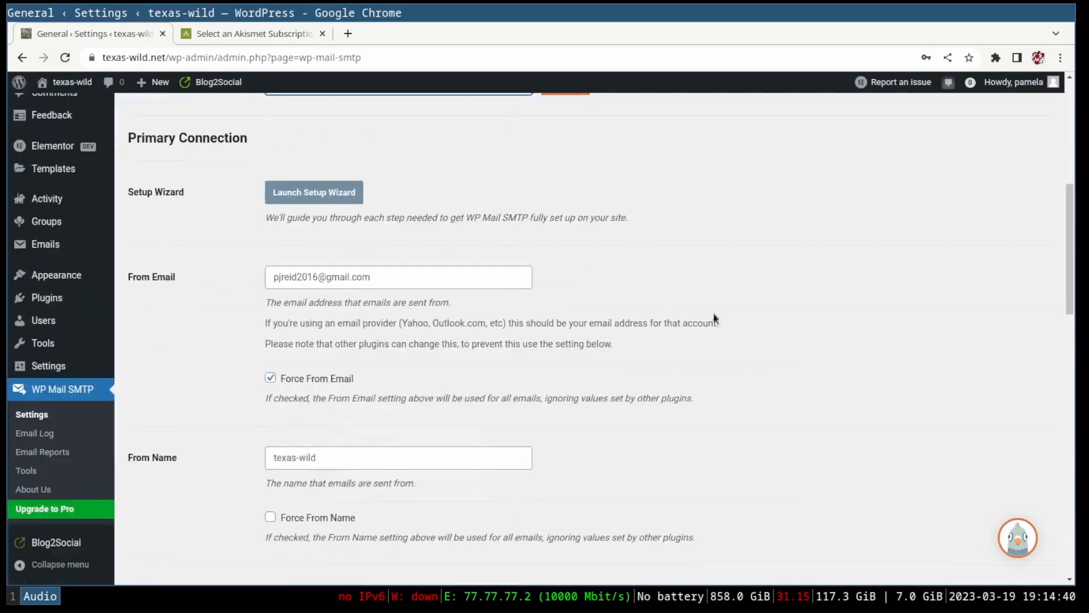
left_click(387, 279)
key("ctrl+a")
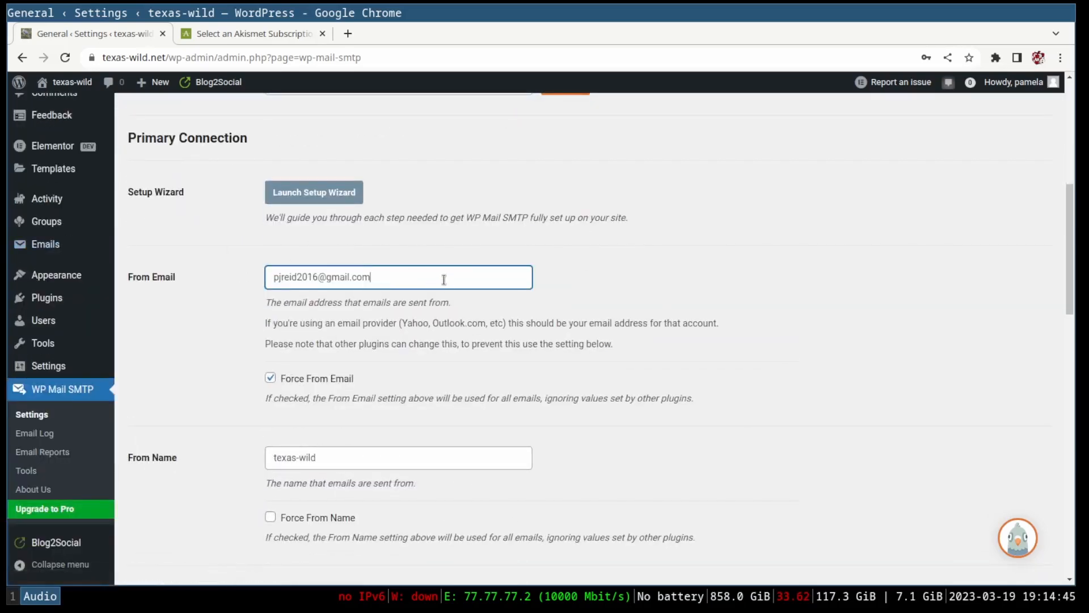
left_click(403, 282)
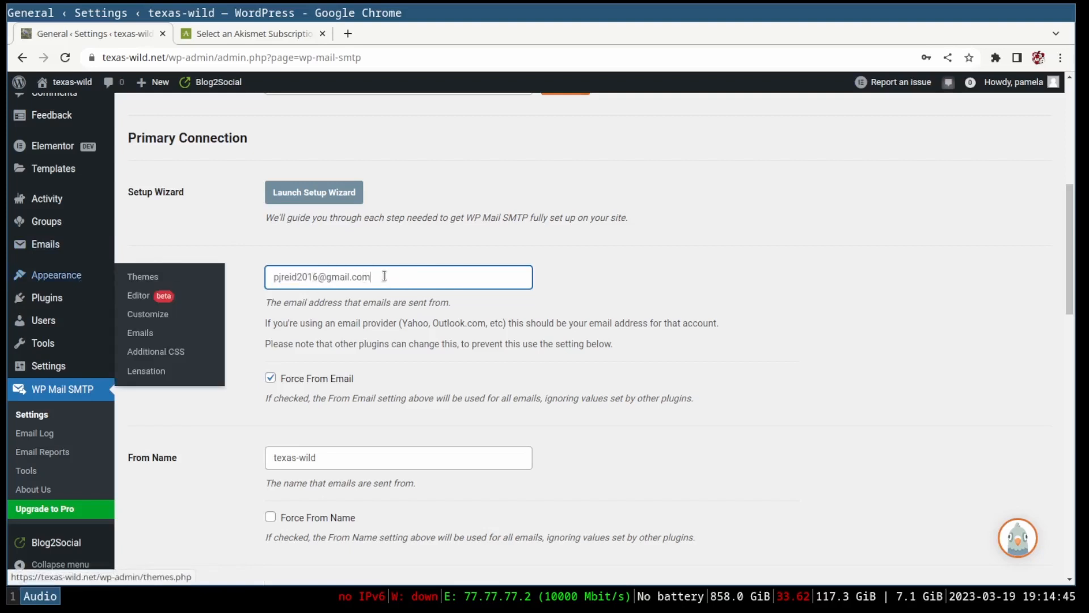
key("ctrl+a")
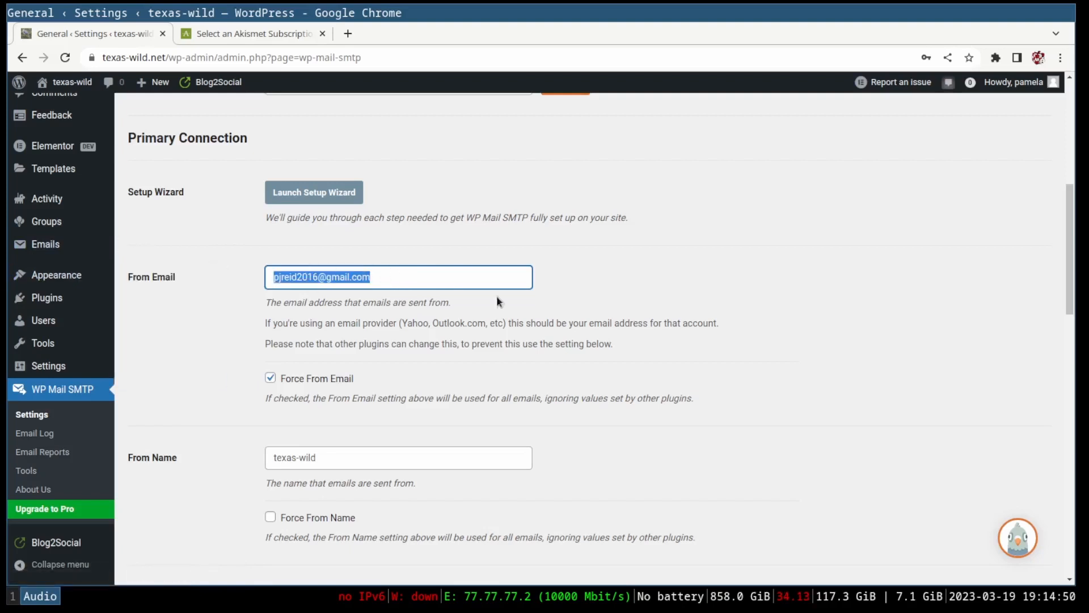
left_click(380, 276)
key("ctrl+a")
Check the sender name in the From Name setting of the Primary Connection.
scroll(388, 428, "down", 3)
left_click(355, 295)
key("ctrl+a")
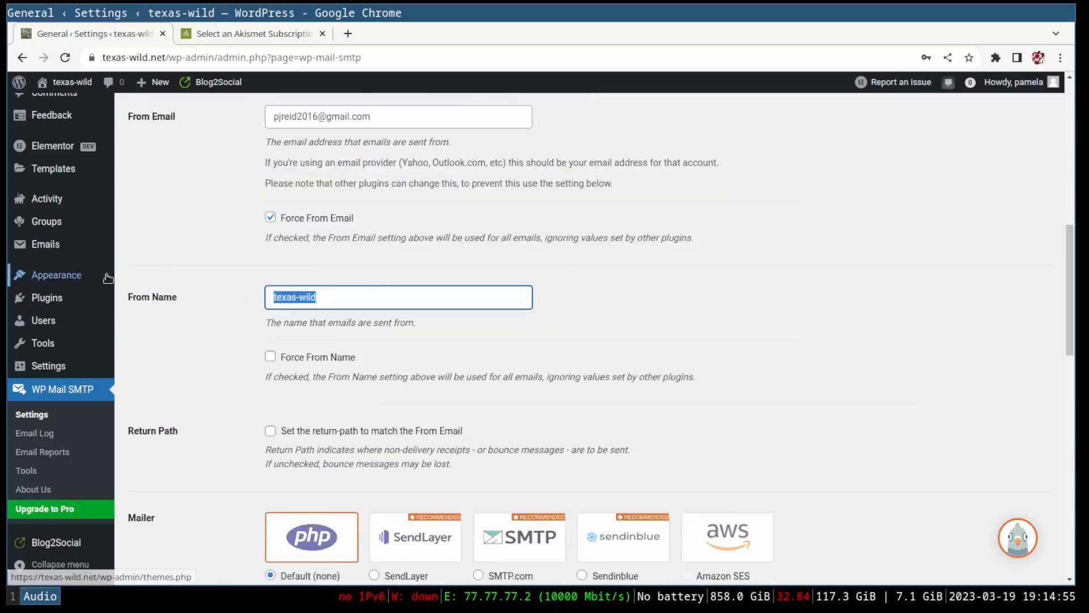
left_click_drag(272, 321, 115, 285)
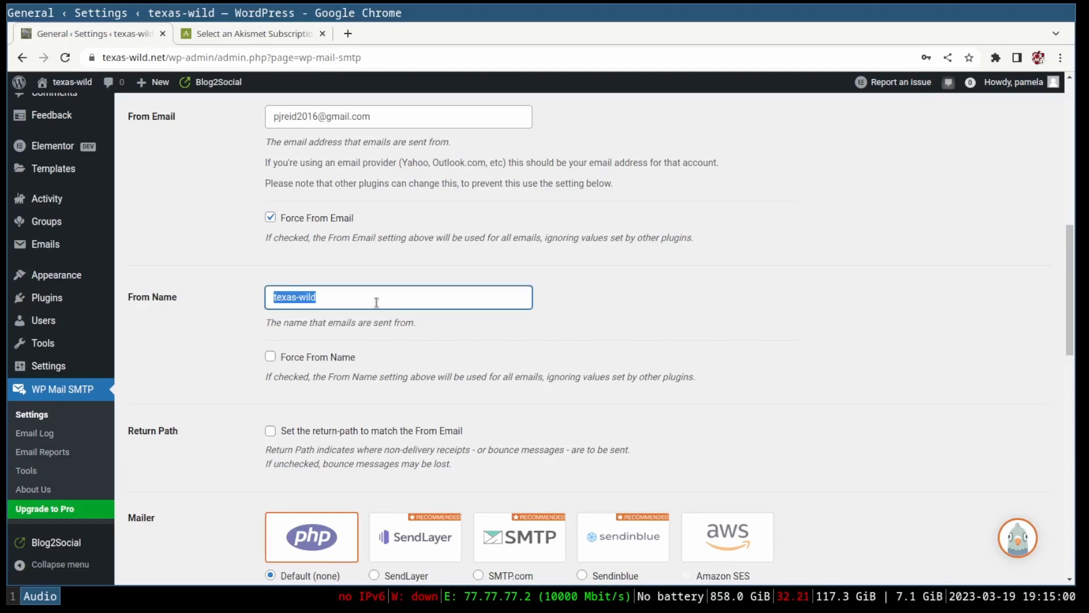
left_click(341, 296)
left_click_drag(343, 295, 191, 275)
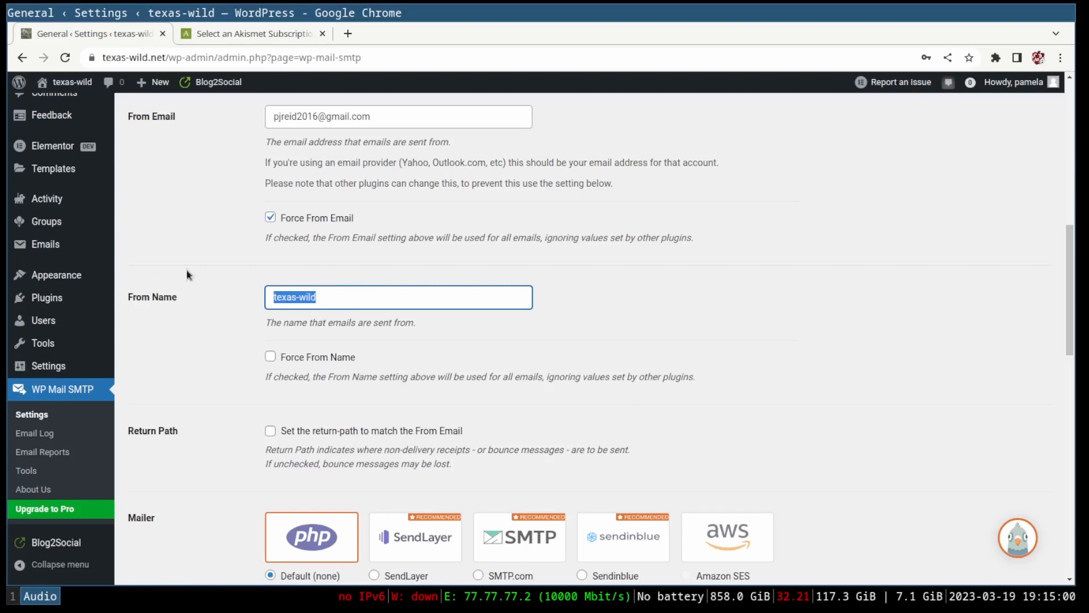
Copy the From Email address and use it as the From Name.
triple_click(381, 120)
key("ctrl+c")
triple_click(364, 303)
key("ctrl+v")
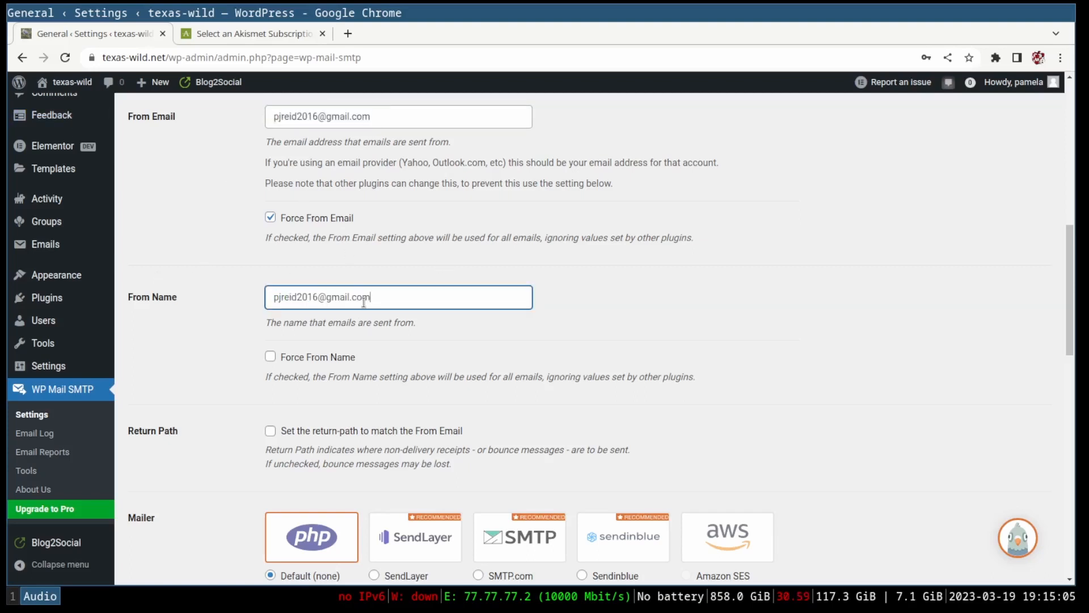
Set the From Name to "Texas Wild".
triple_click(402, 298)
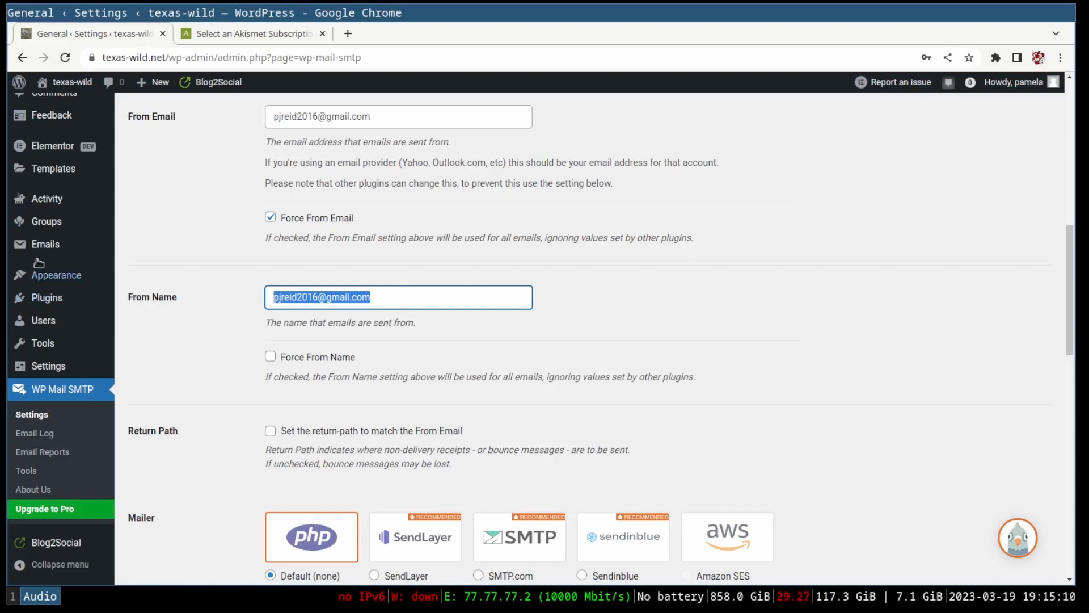
type("D")
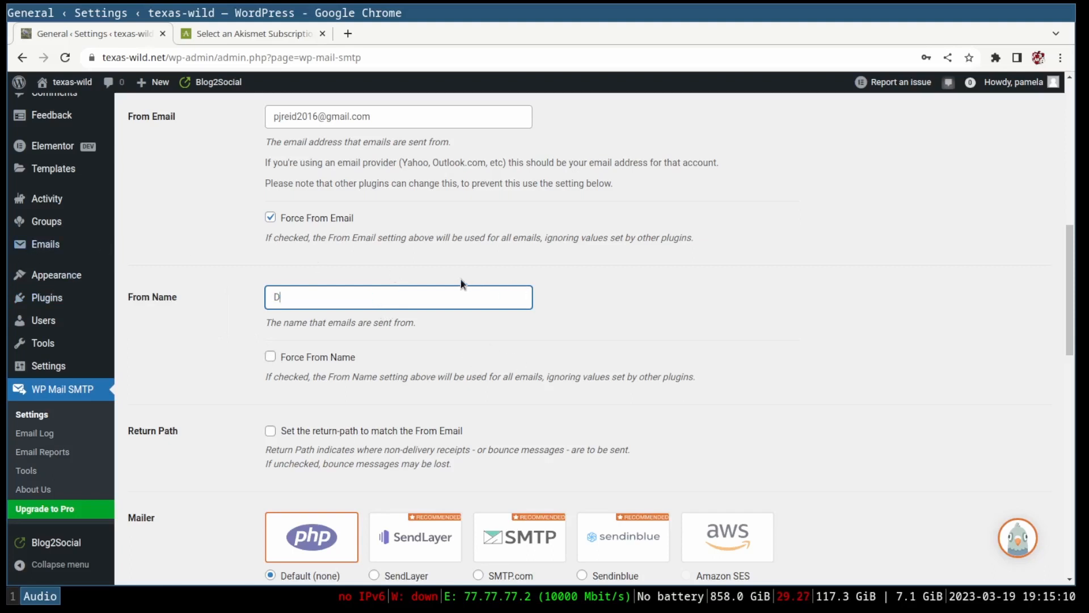
key("BackSpace")
type("Texas Wild")
left_click(585, 278)
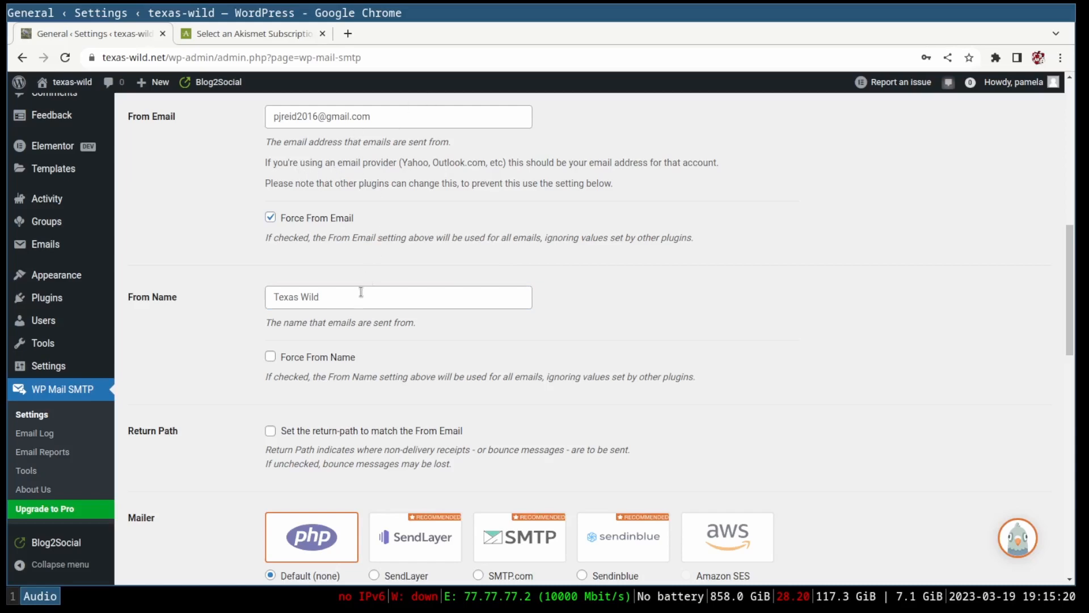
Select Google / Gmail as the mailer and look through its client, redirect URI, authorization and backup connection settings.
scroll(361, 292, "down", 3)
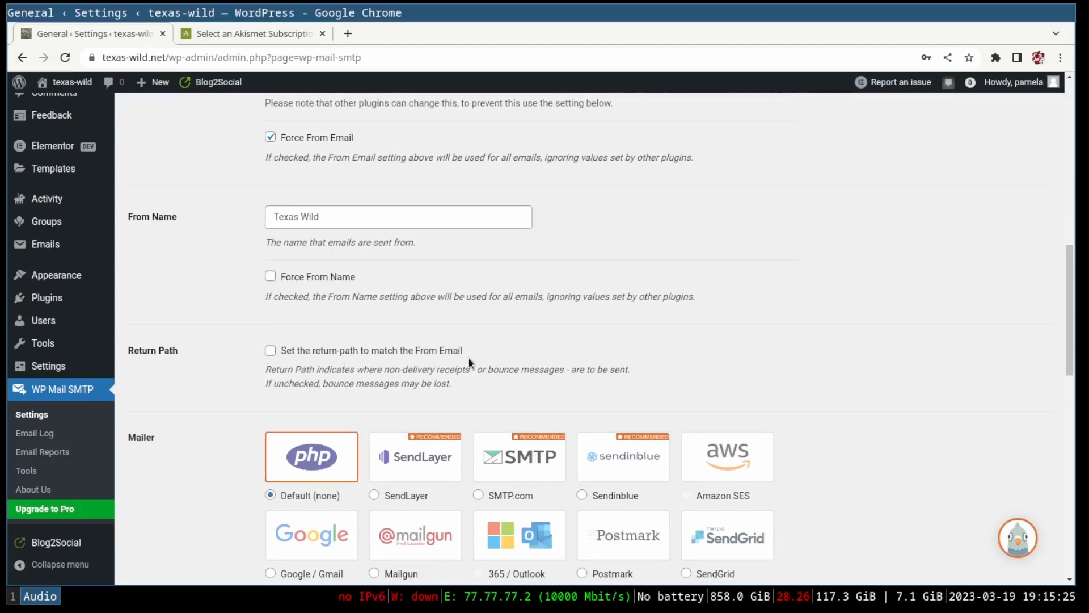
scroll(424, 337, "down", 5)
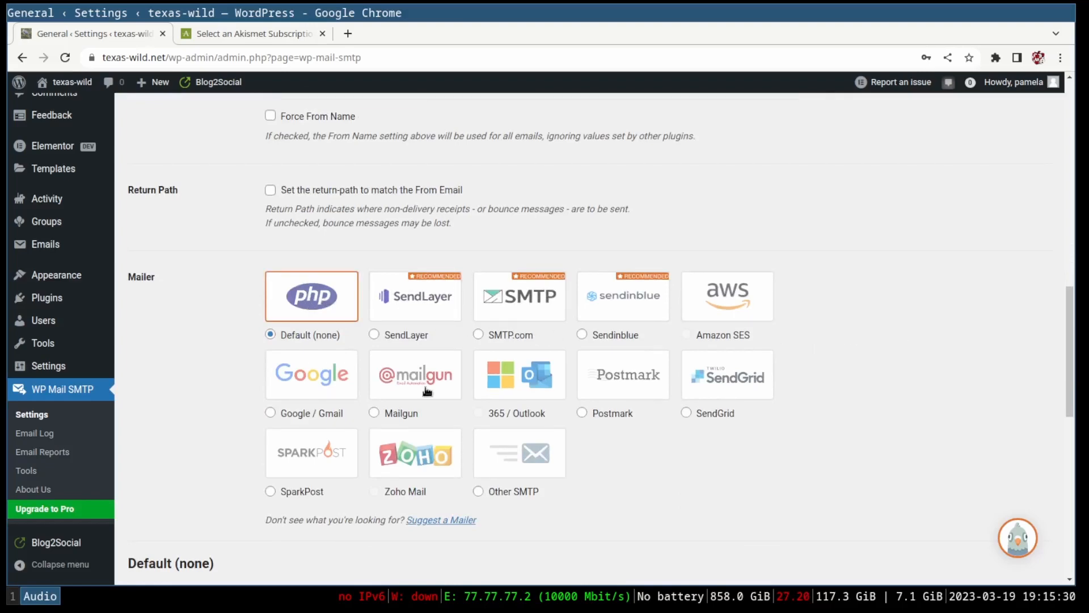
left_click(335, 415)
scroll(602, 397, "down", 7)
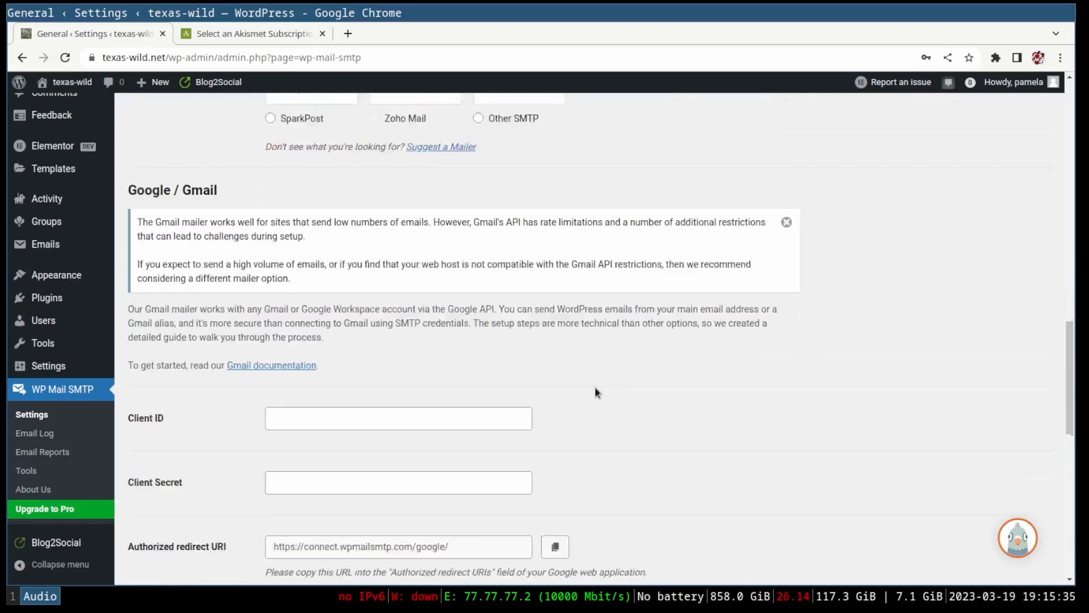
scroll(434, 351, "down", 3)
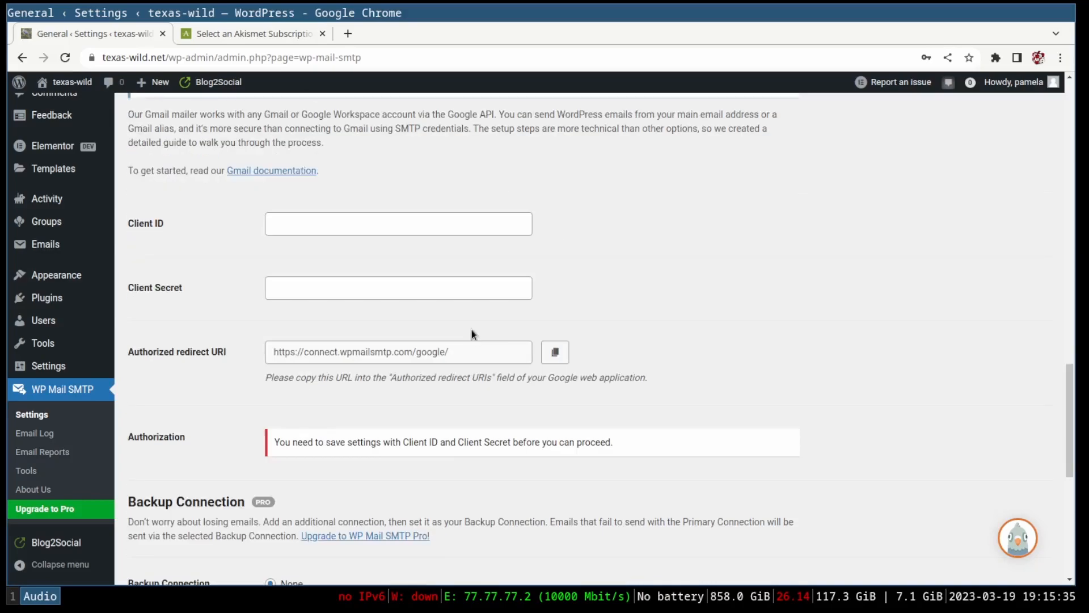
scroll(595, 392, "down", 4)
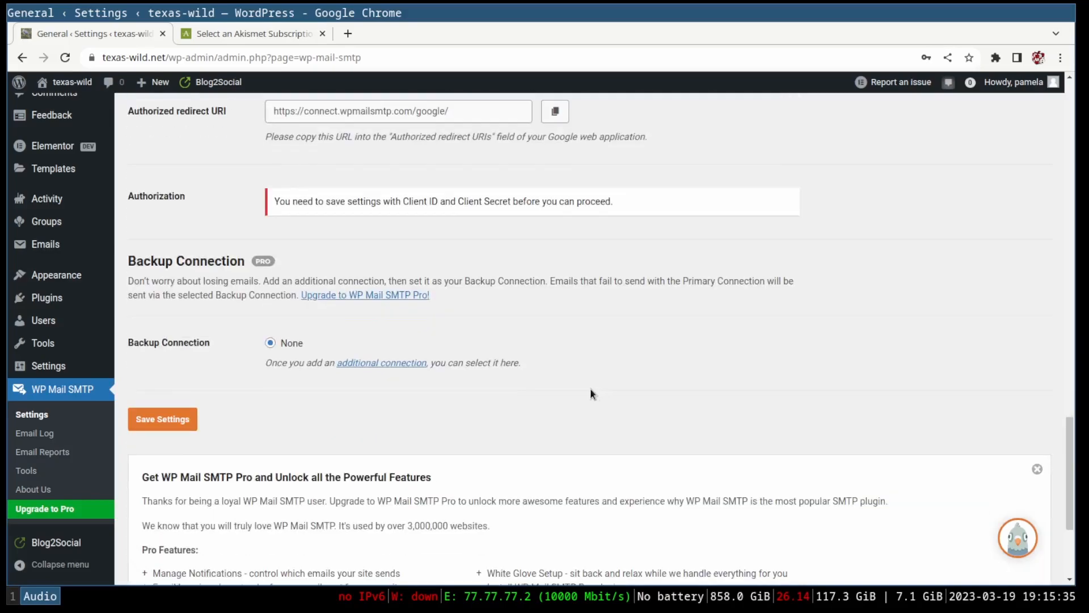
scroll(590, 392, "up", 4)
scroll(348, 275, "up", 10)
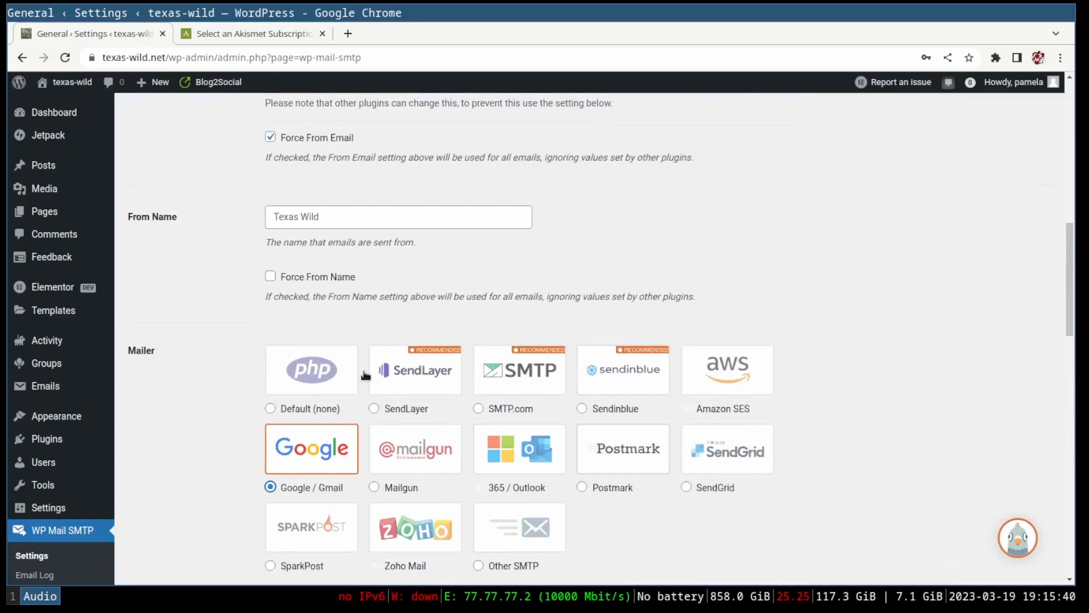
Switch the mailer to Default (none) and look over its section and the available mailers.
left_click(311, 376)
scroll(589, 368, "down", 7)
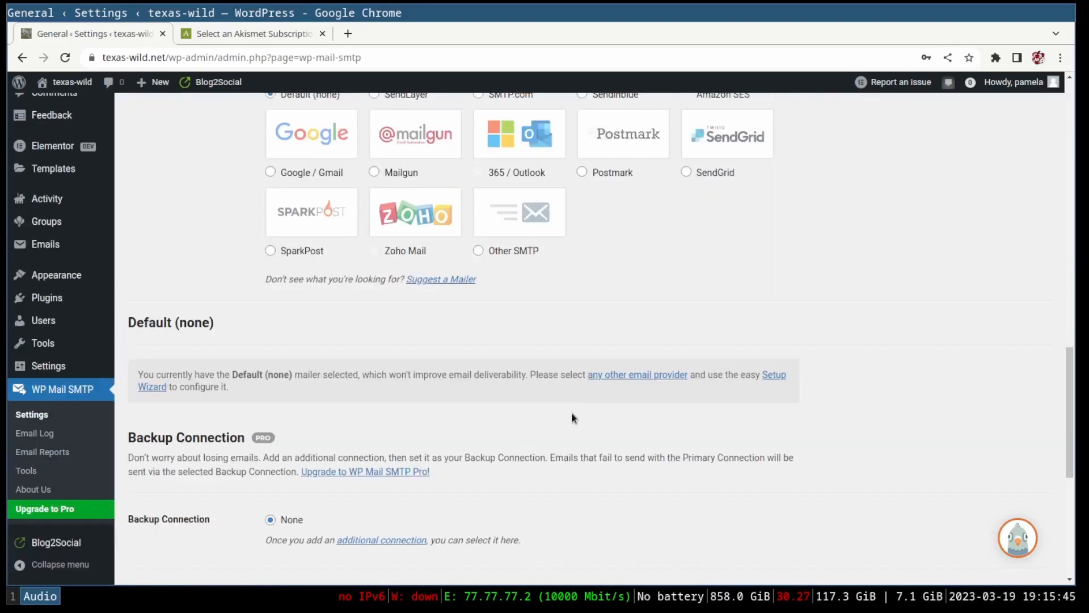
scroll(570, 411, "up", 8)
scroll(510, 404, "down", 4)
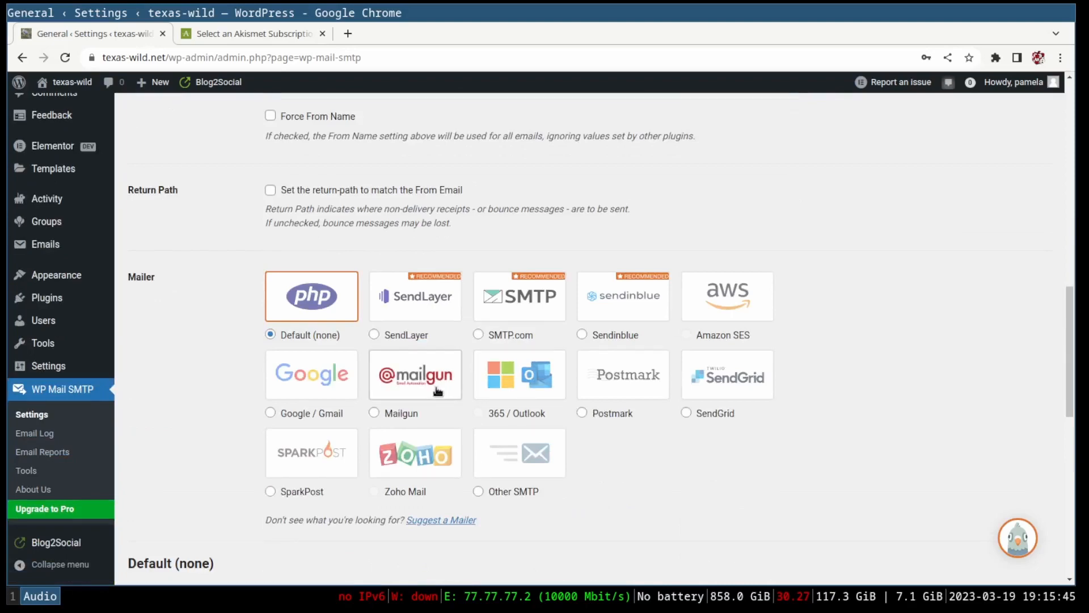
Select Other SMTP as the mailer and examine its host, encryption, port, Auto TLS, authentication, username and password settings.
left_click(553, 456)
scroll(472, 352, "down", 5)
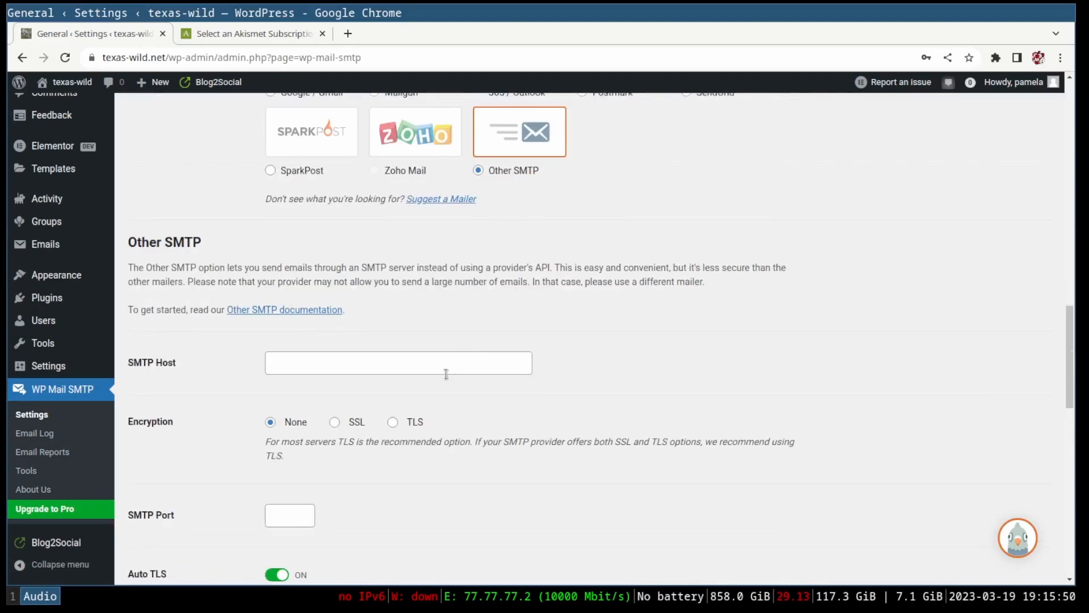
scroll(454, 397, "down", 4)
scroll(471, 411, "up", 10)
scroll(511, 422, "down", 6)
left_click(324, 364)
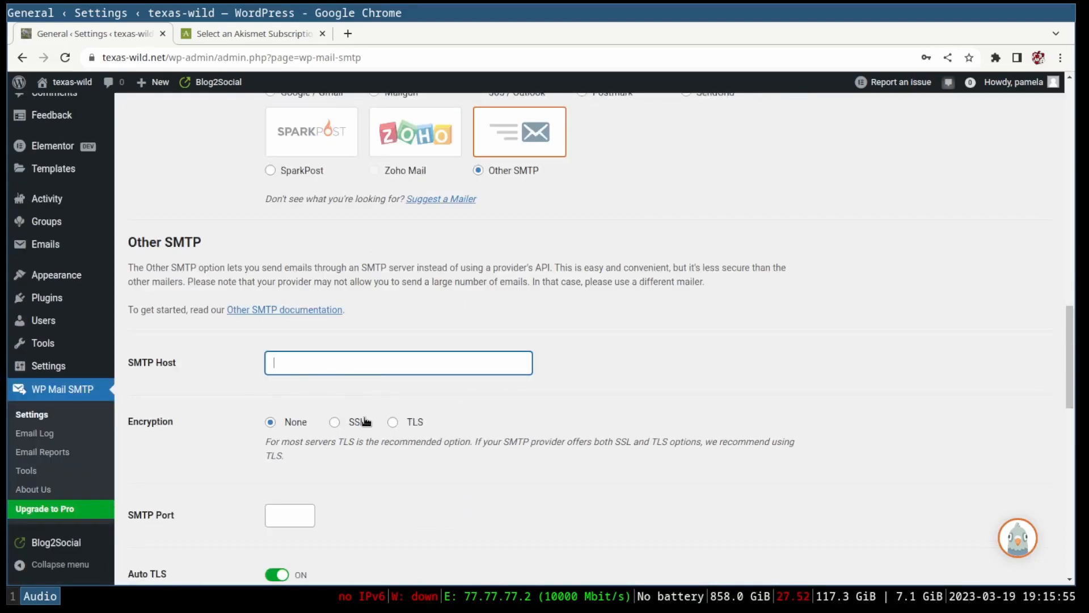
scroll(427, 442, "down", 10)
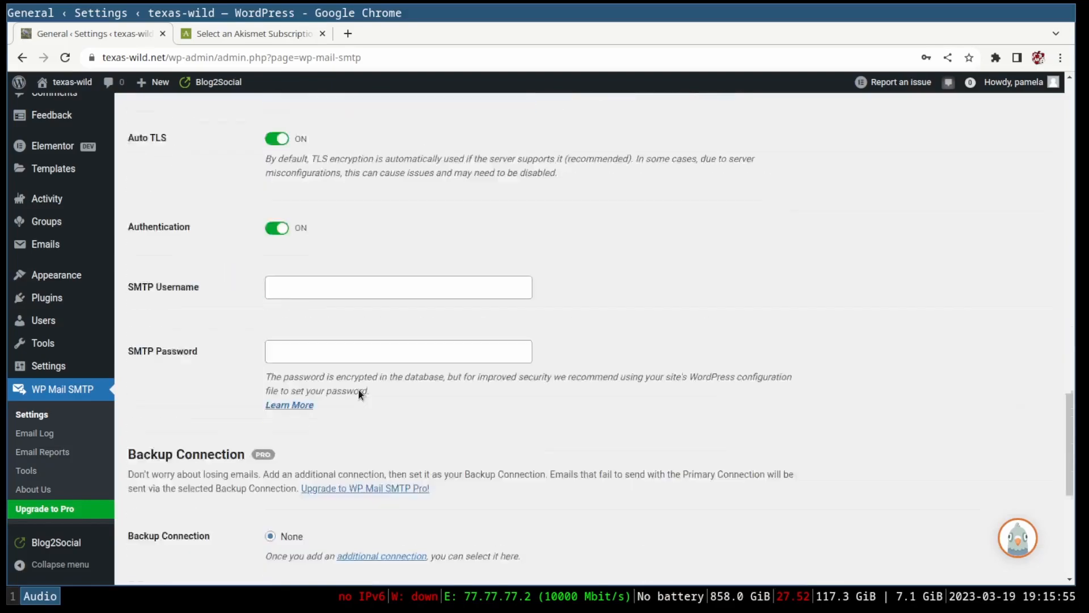
scroll(431, 416, "up", 11)
scroll(429, 414, "up", 7)
scroll(724, 385, "down", 6)
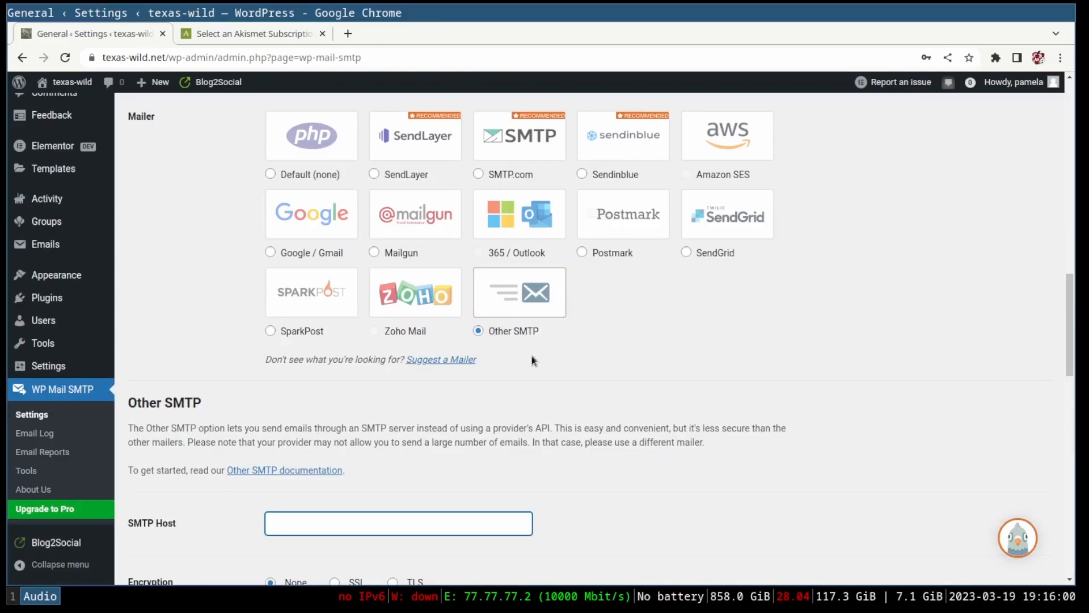
Switch the mailer to Google / Gmail and look over its section.
left_click(304, 230)
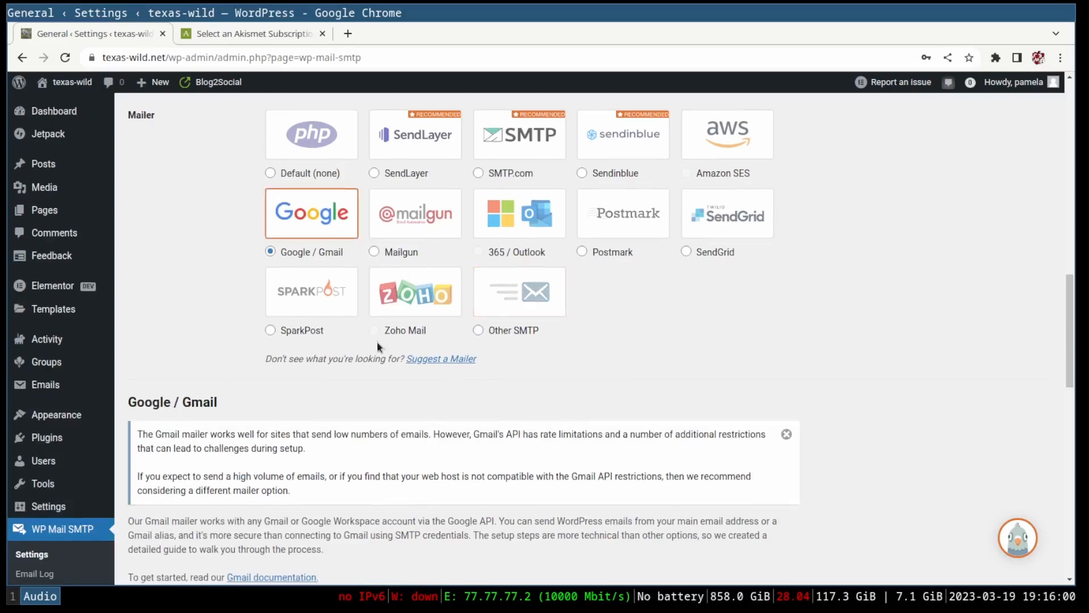
scroll(878, 338, "down", 5)
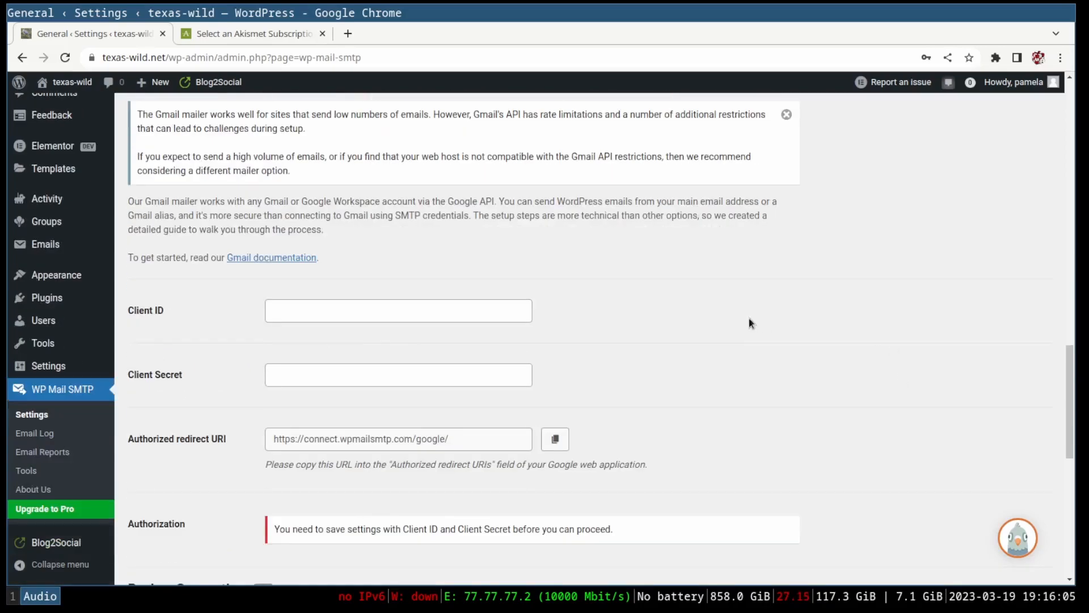
scroll(182, 376, "up", 5)
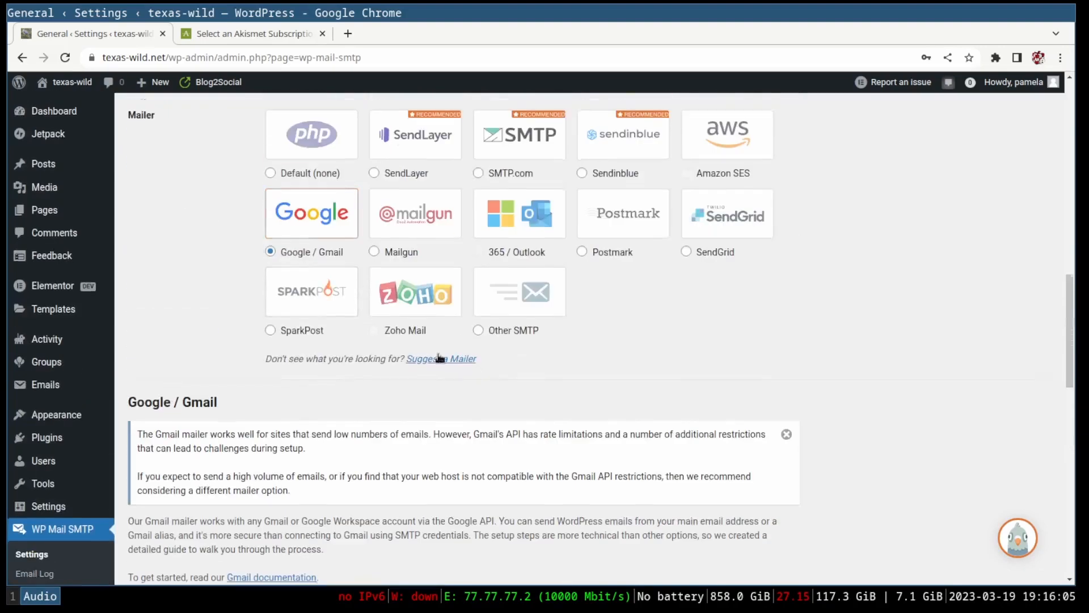
scroll(291, 370, "down", 5)
Go over the empty Client ID and Client Secret fields of the Google / Gmail mailer.
left_click(357, 311)
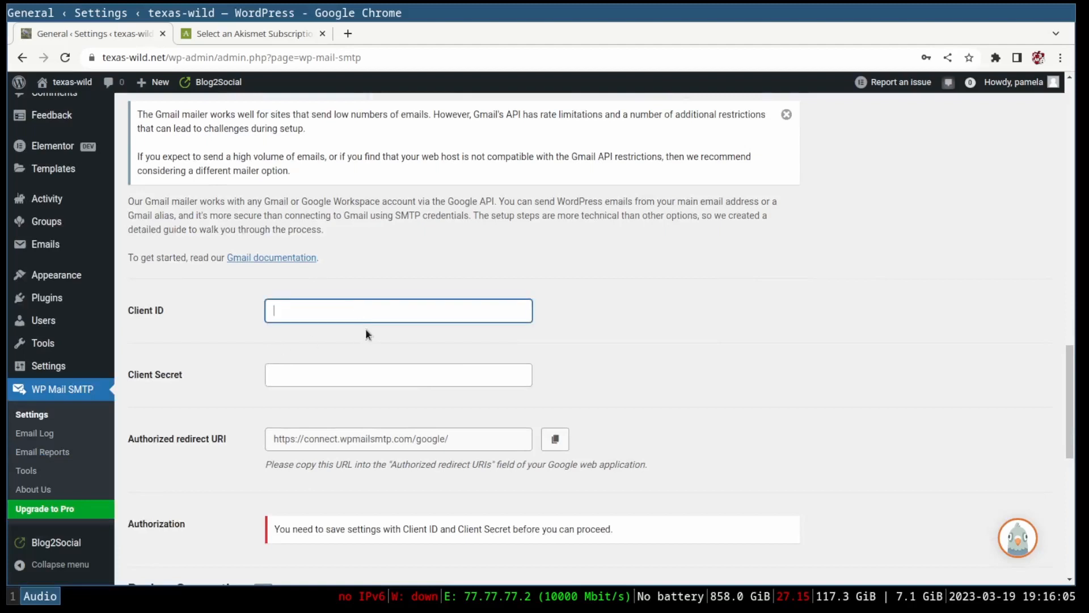
left_click(349, 373)
left_click(357, 314)
left_click(397, 370)
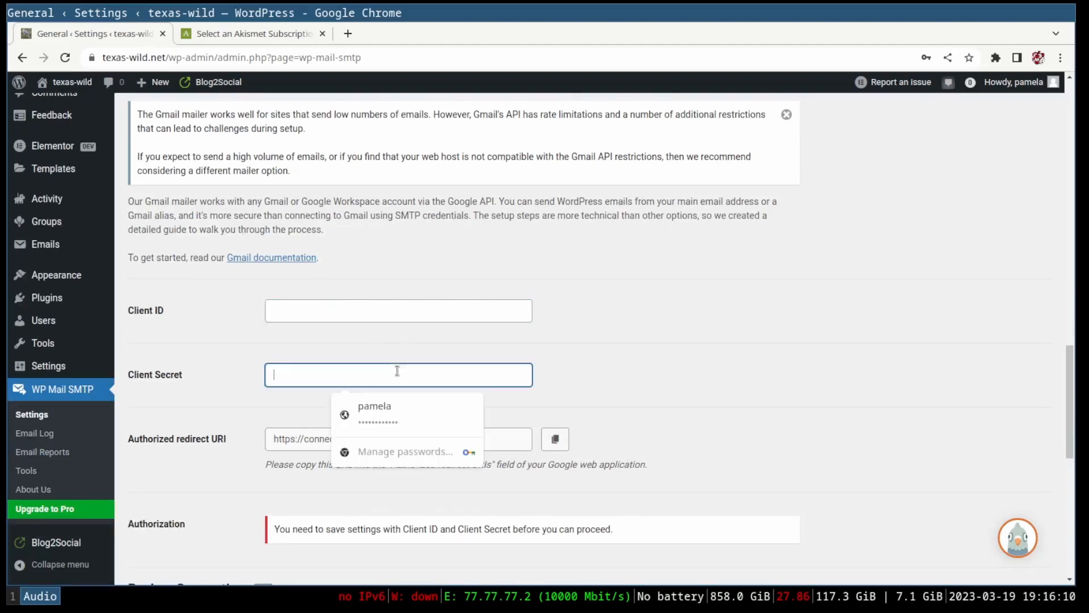
left_click(372, 312)
left_click(377, 375)
left_click(448, 313)
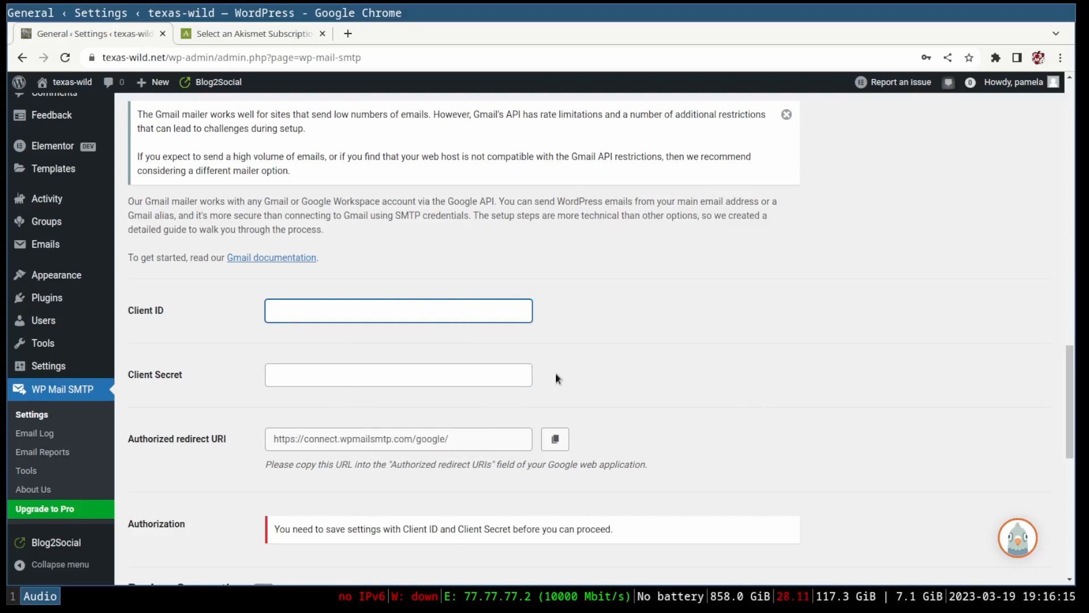
Check the remaining Google / Gmail mailer and backup connection settings and save the WP Mail SMTP settings.
left_click(333, 374)
left_click(706, 328)
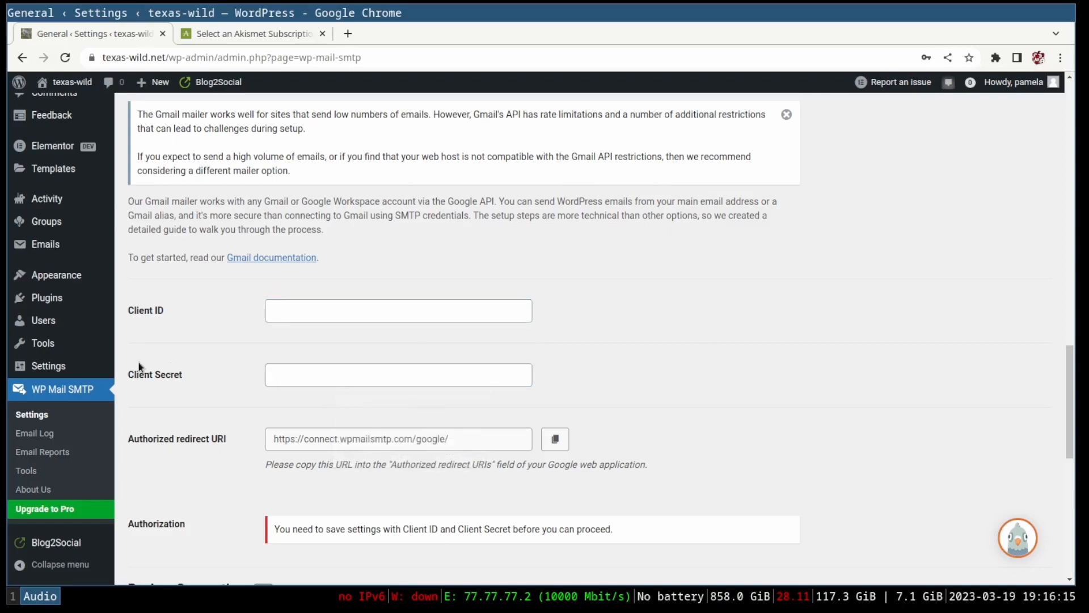
scroll(340, 510, "down", 10)
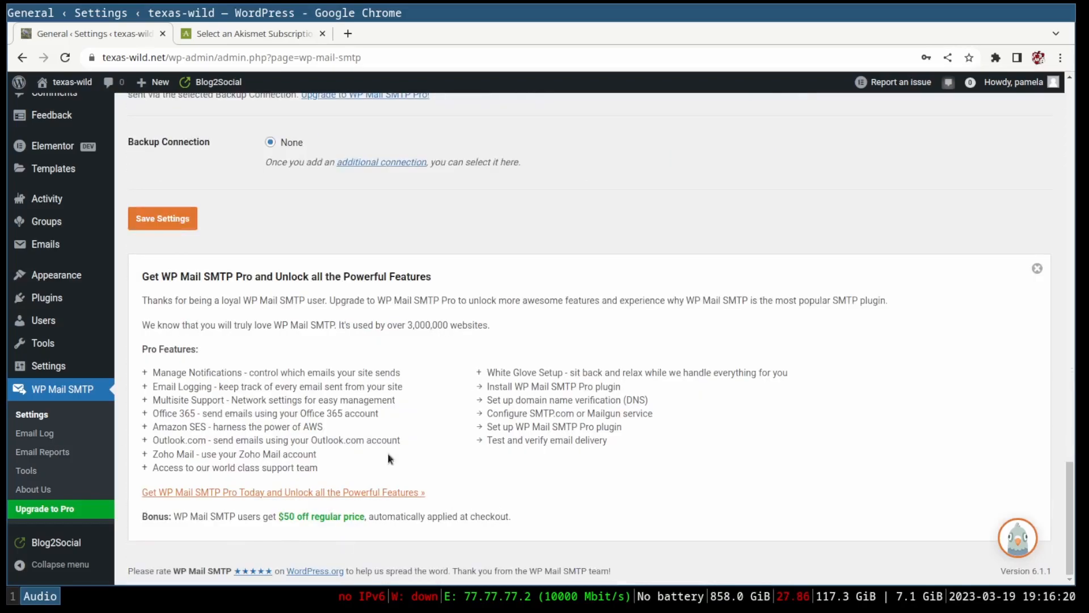
scroll(194, 397, "up", 10)
scroll(204, 496, "down", 4)
left_click(161, 539)
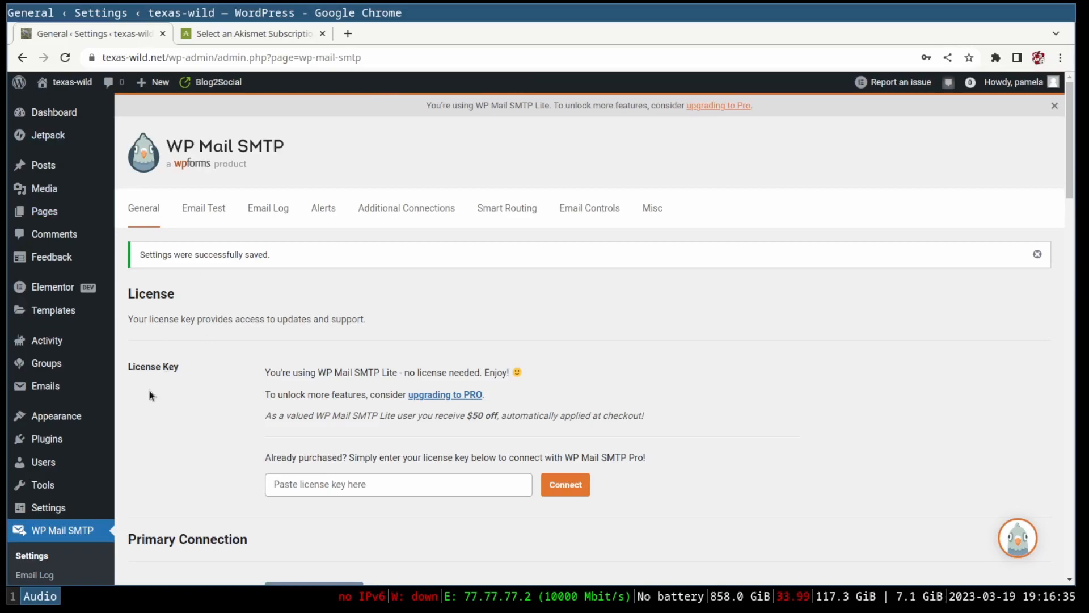
Open the site's Themes page and examine the active Lensation theme's preview, description and tags.
mouse_move(56, 415)
left_click(136, 417)
scroll(564, 439, "down", 5)
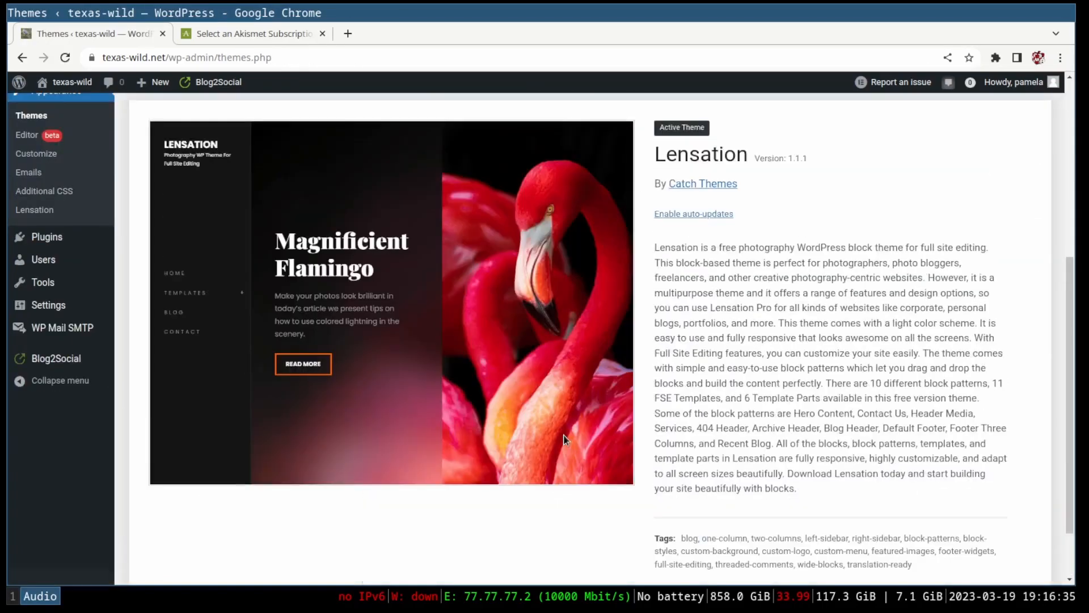
scroll(531, 345, "down", 2)
scroll(366, 446, "up", 6)
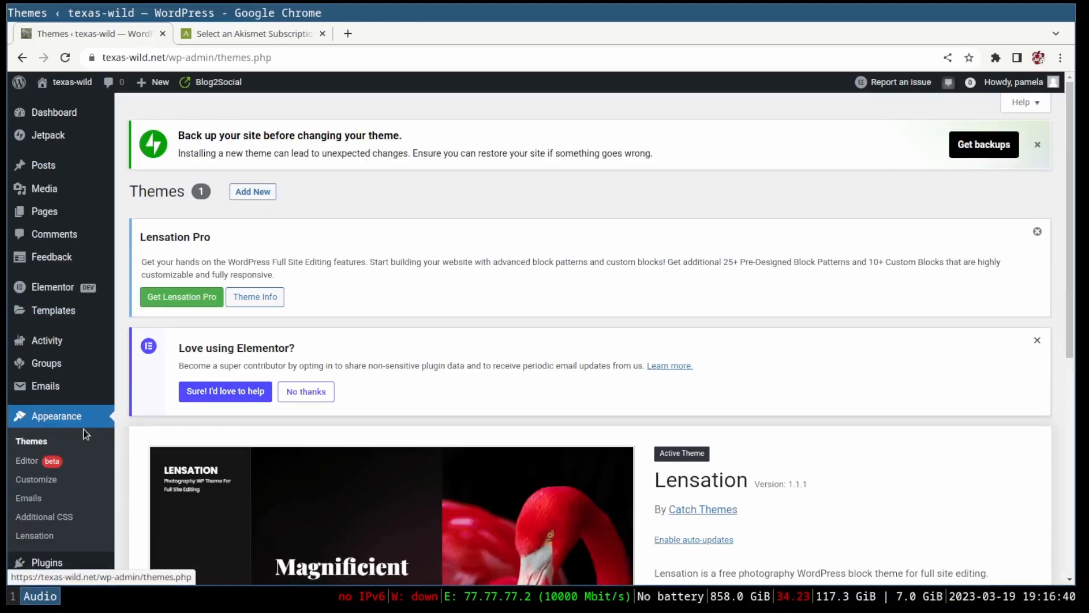
scroll(214, 471, "down", 5)
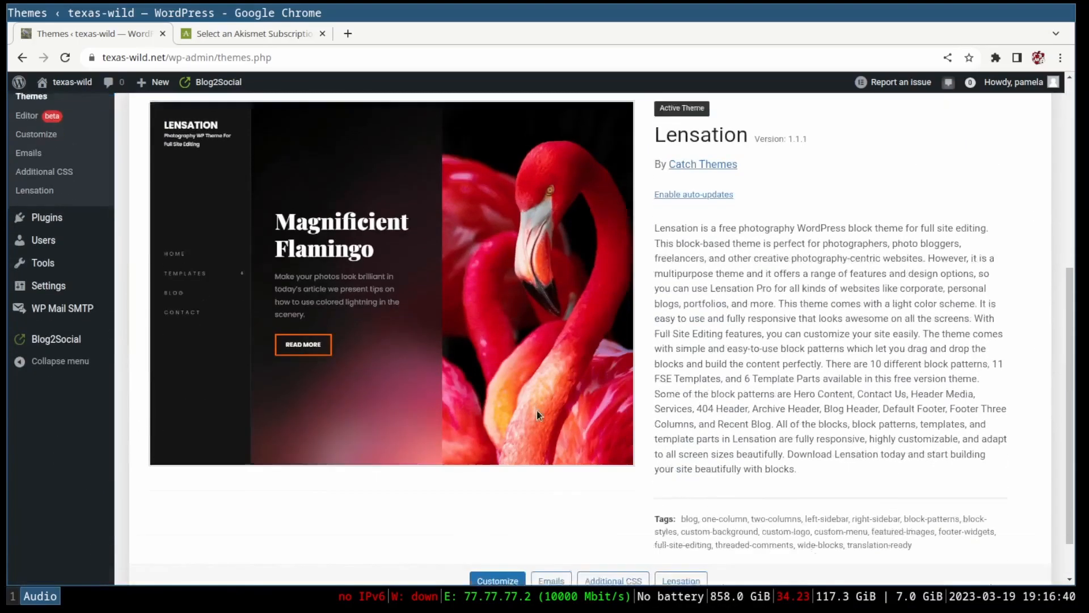
scroll(537, 410, "up", 6)
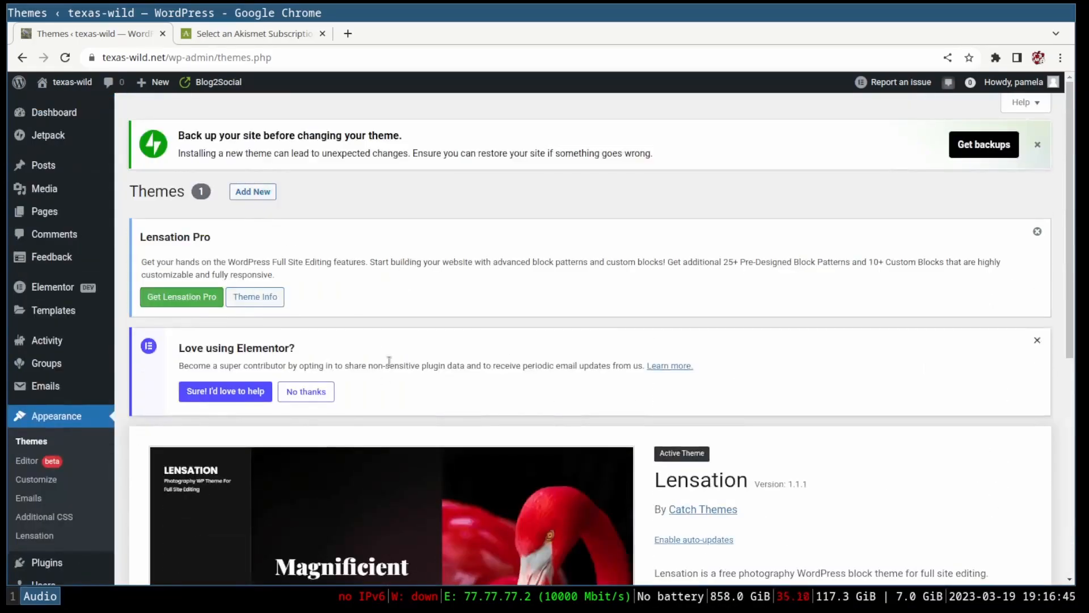
scroll(586, 354, "down", 5)
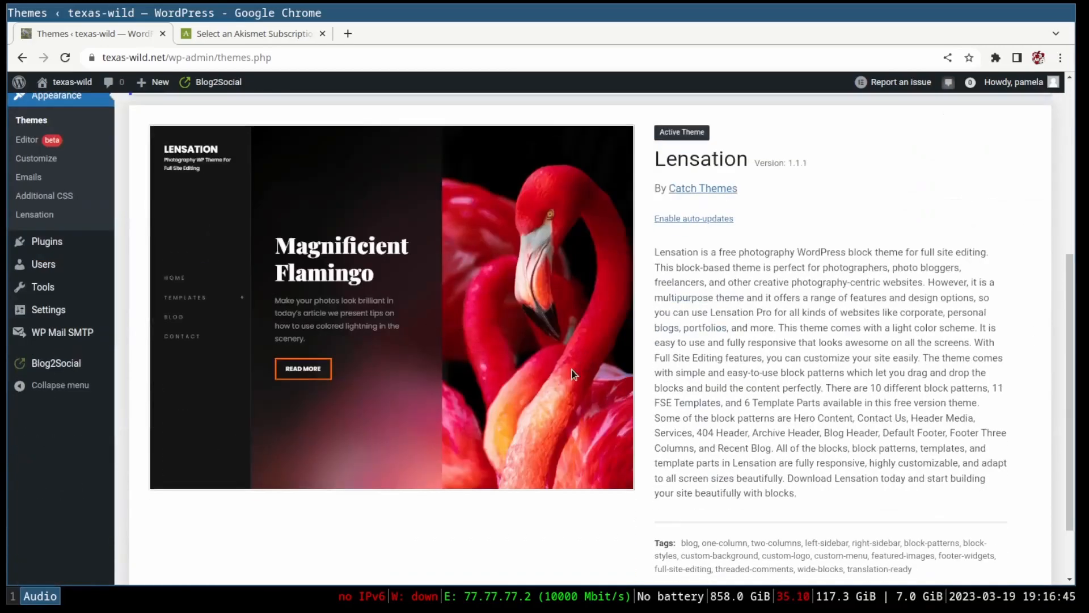
scroll(569, 372, "up", 1)
scroll(569, 372, "up", 5)
Open the texas-wild.net front page in a new browser tab to view it with the Lensation theme.
left_click(348, 33)
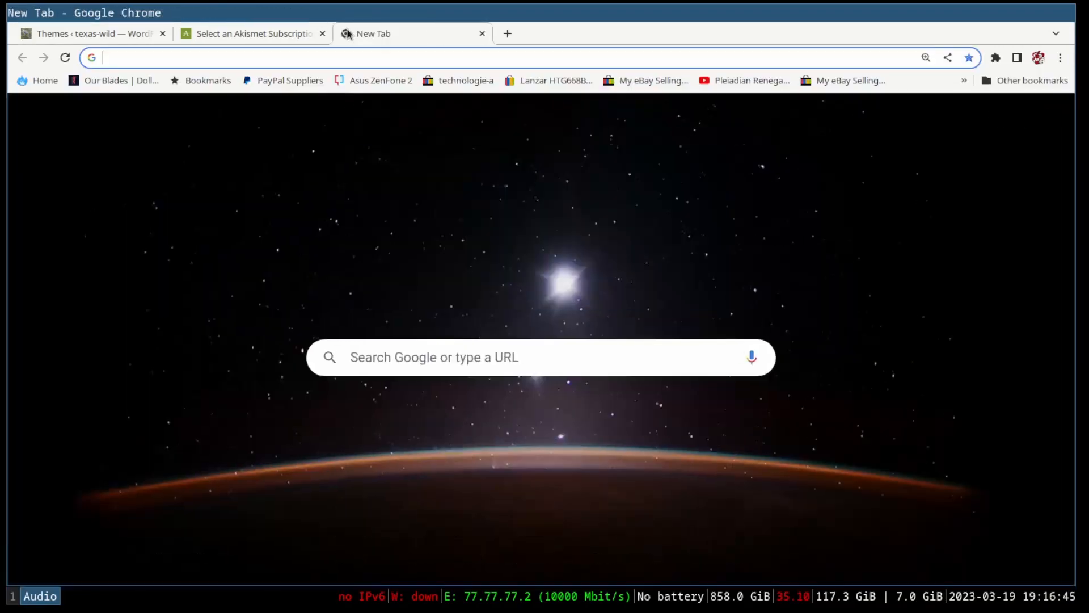
type("te")
key("BackSpace")
key("BackSpace")
key("BackSpace")
type("texas-")
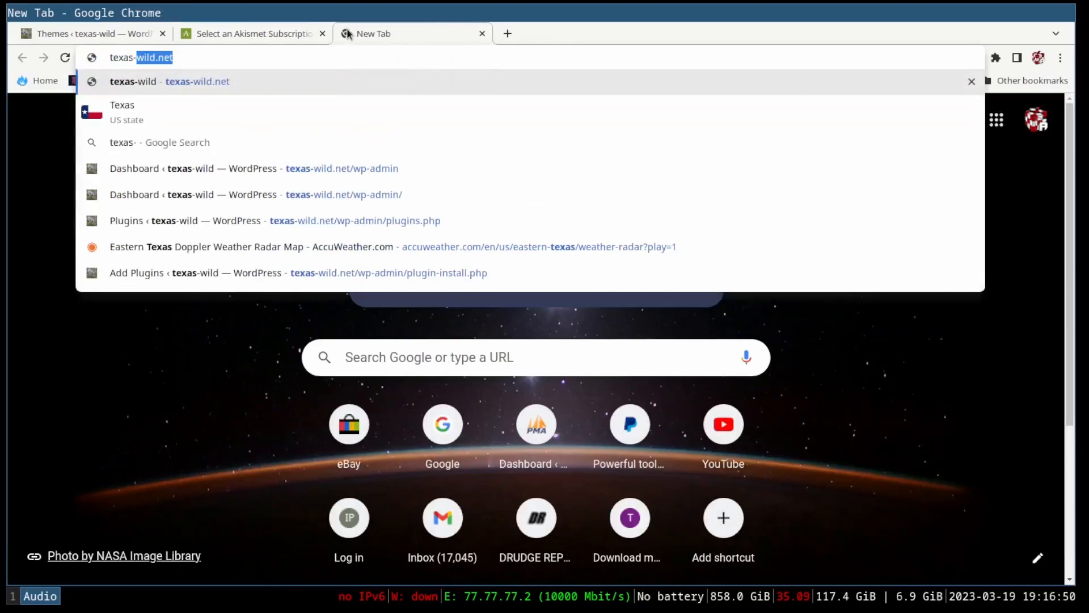
type("wild.net")
key("Return")
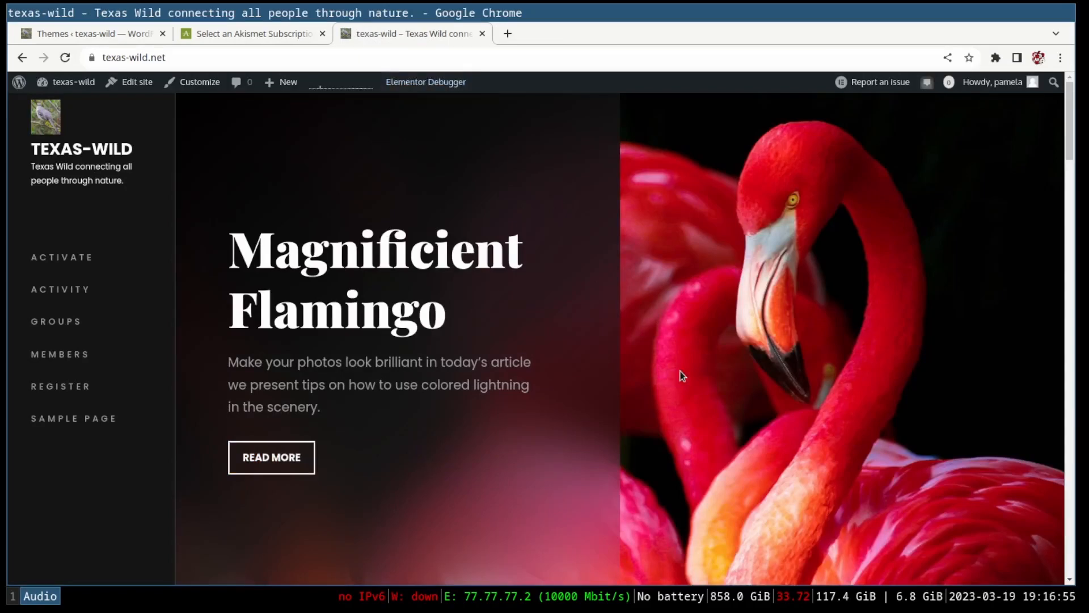
Return to the site's Themes page and open the catalogue of popular themes available to add.
left_click(213, 33)
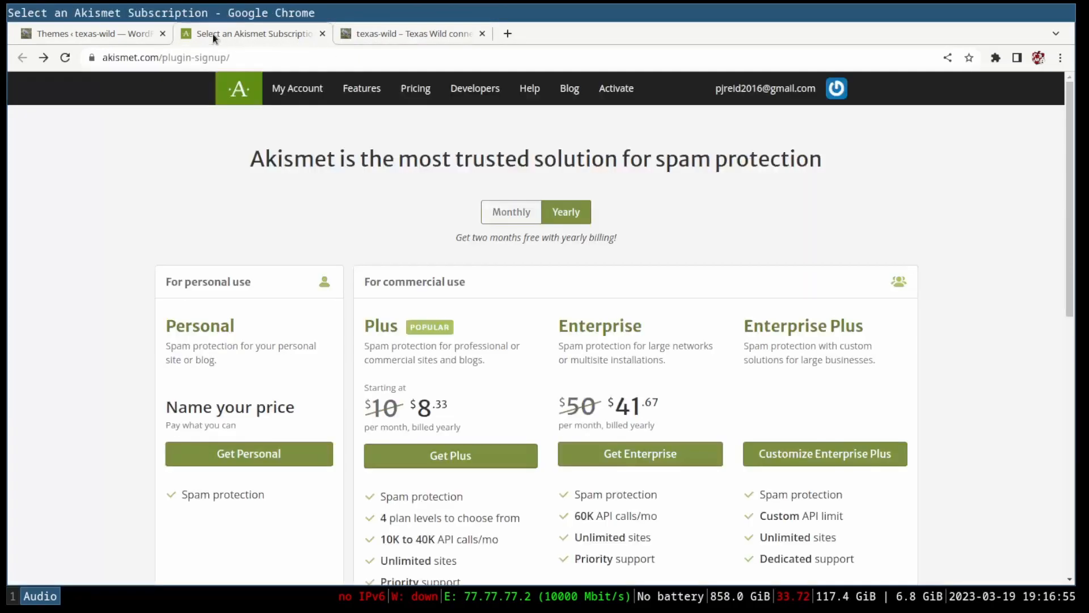
left_click(97, 41)
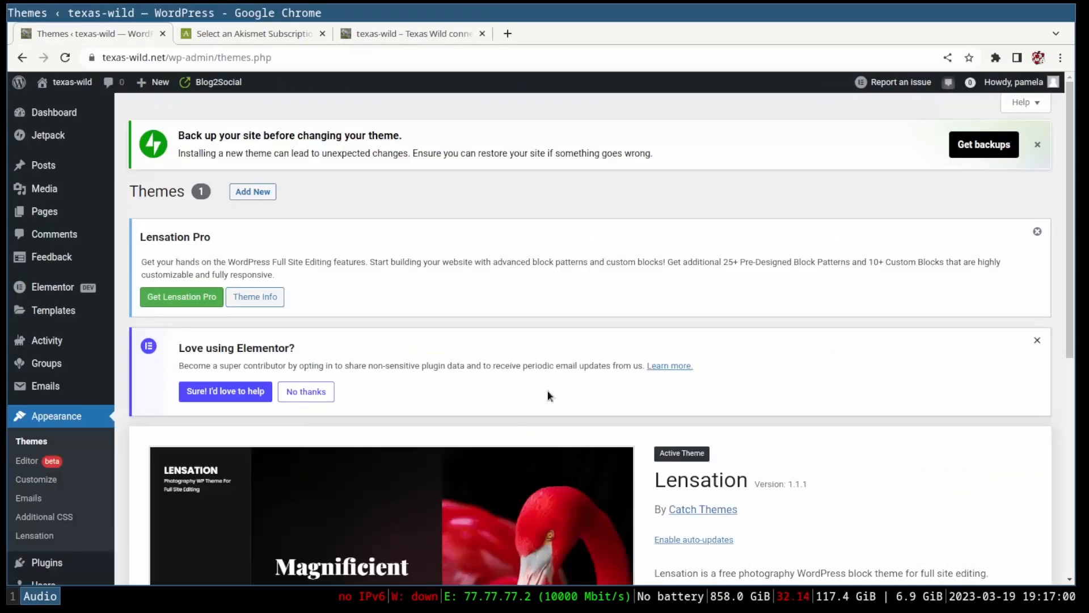
left_click(253, 191)
scroll(533, 454, "down", 5)
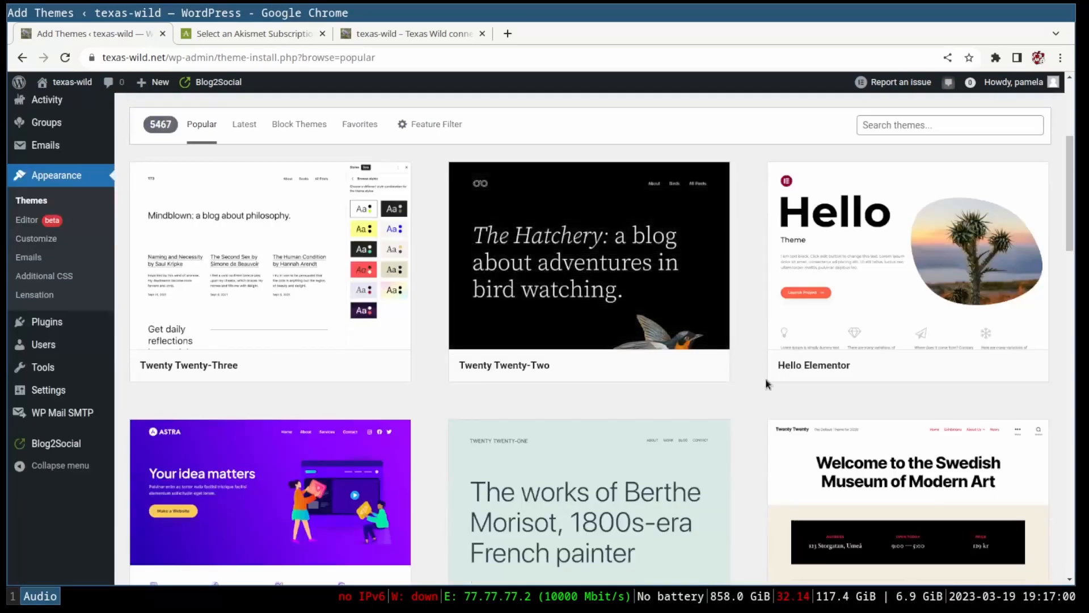
scroll(766, 383, "up", 5)
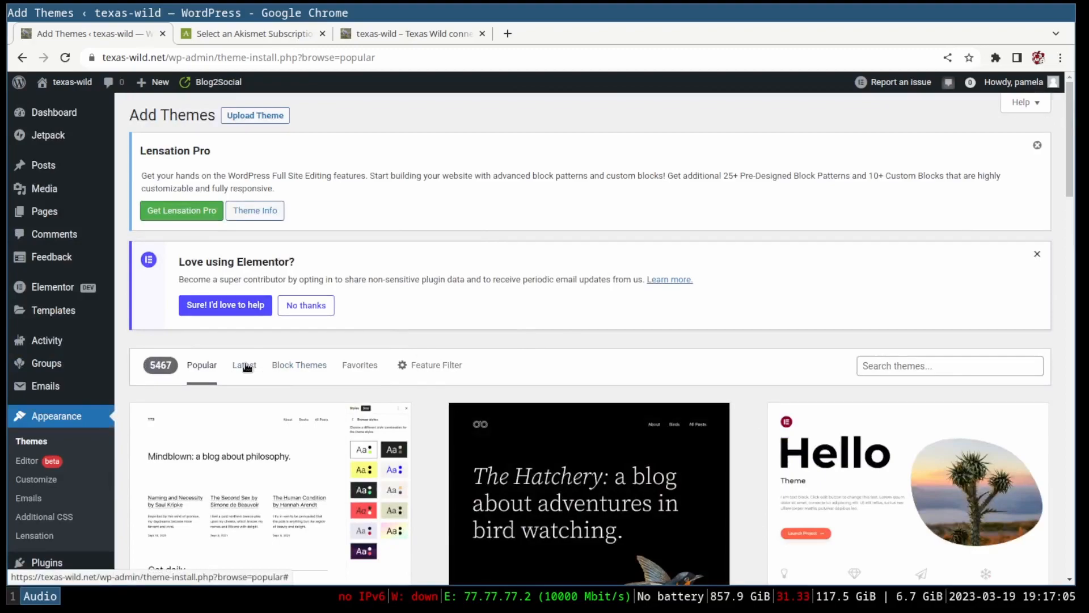
Find the Kadence theme among the popular themes, then install and activate it.
scroll(515, 408, "down", 8)
scroll(661, 496, "down", 5)
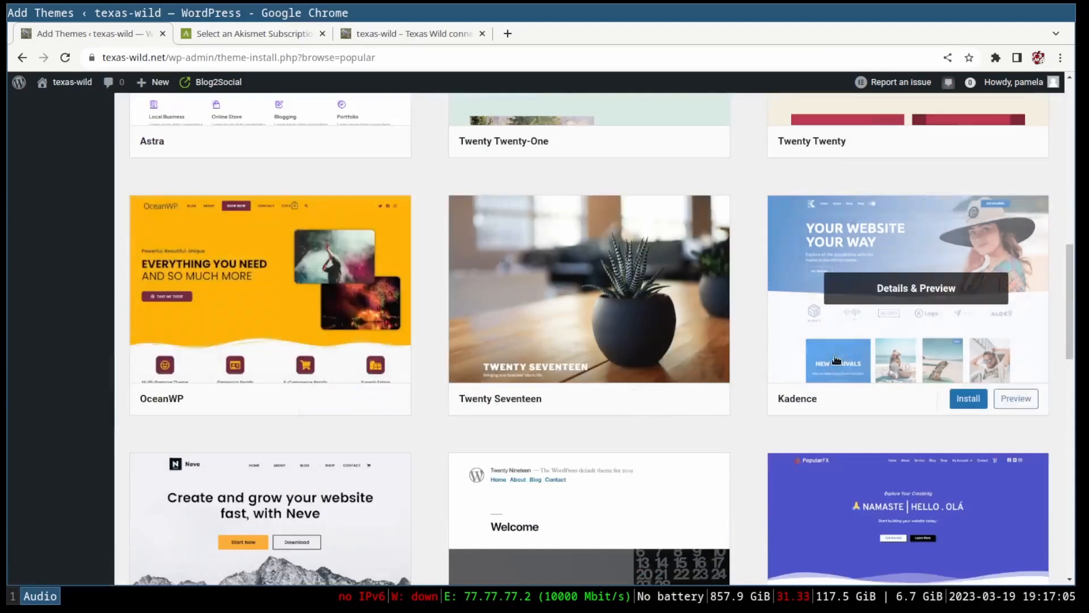
mouse_move(984, 397)
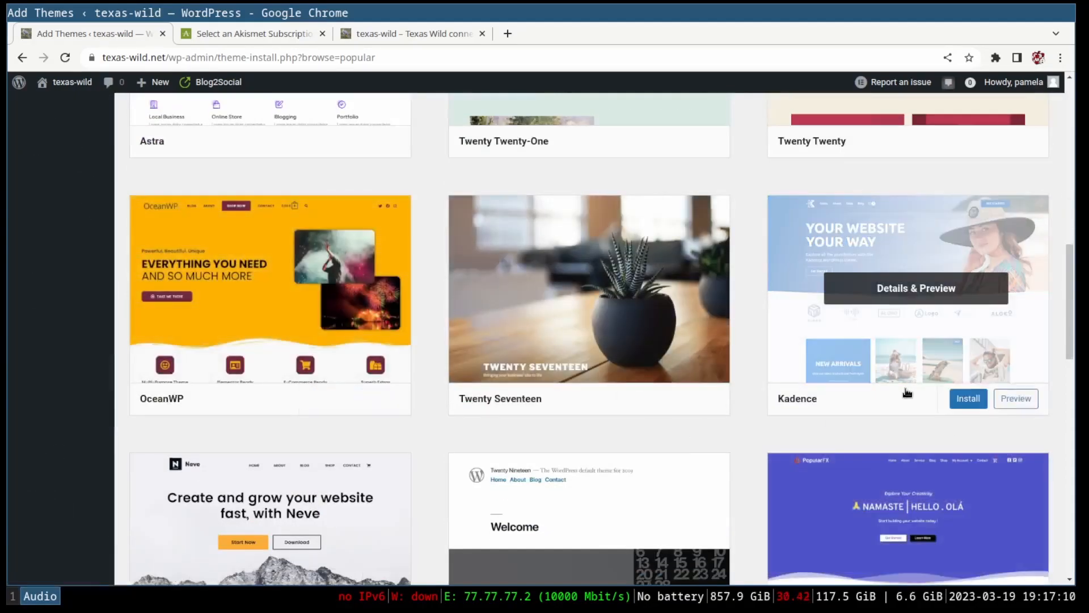
left_click(967, 402)
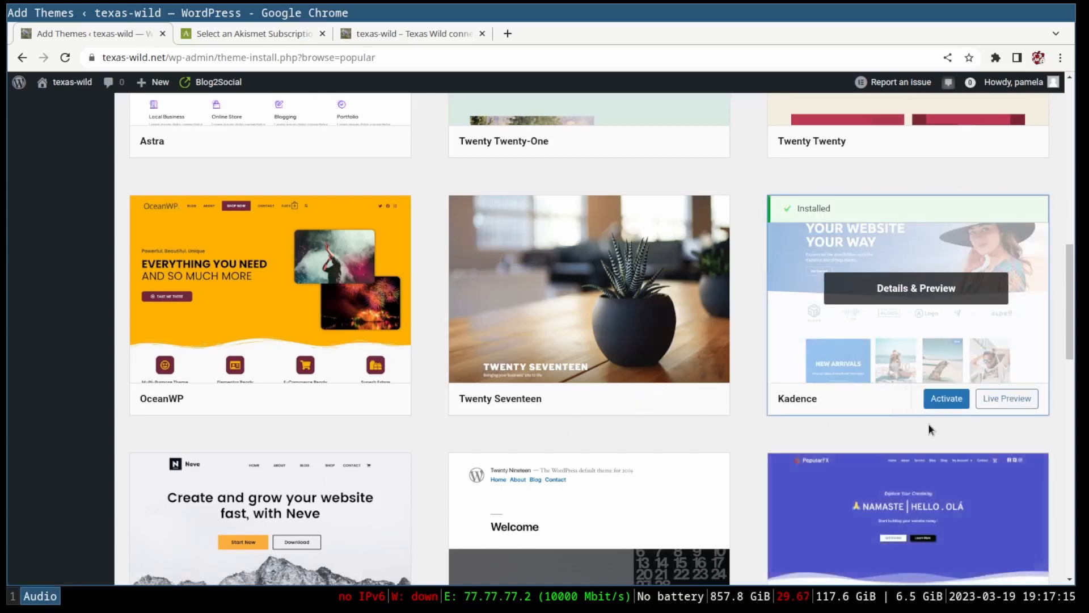
left_click(946, 398)
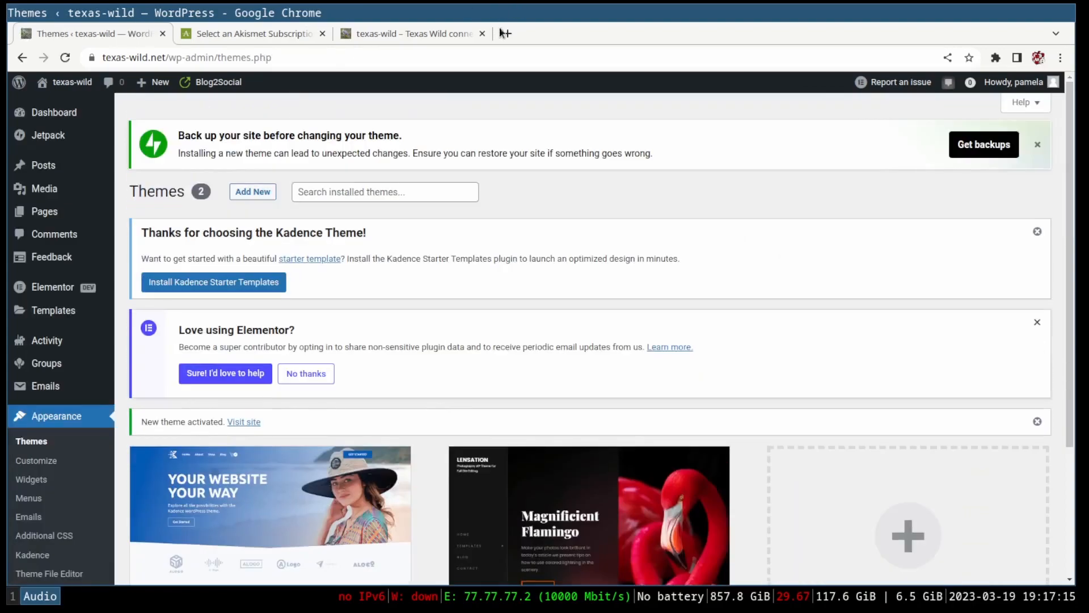
Open texas-wild.net in another new tab and compare its Kadence front page with the earlier Lensation version.
left_click(506, 33)
type("texas-")
key("Return")
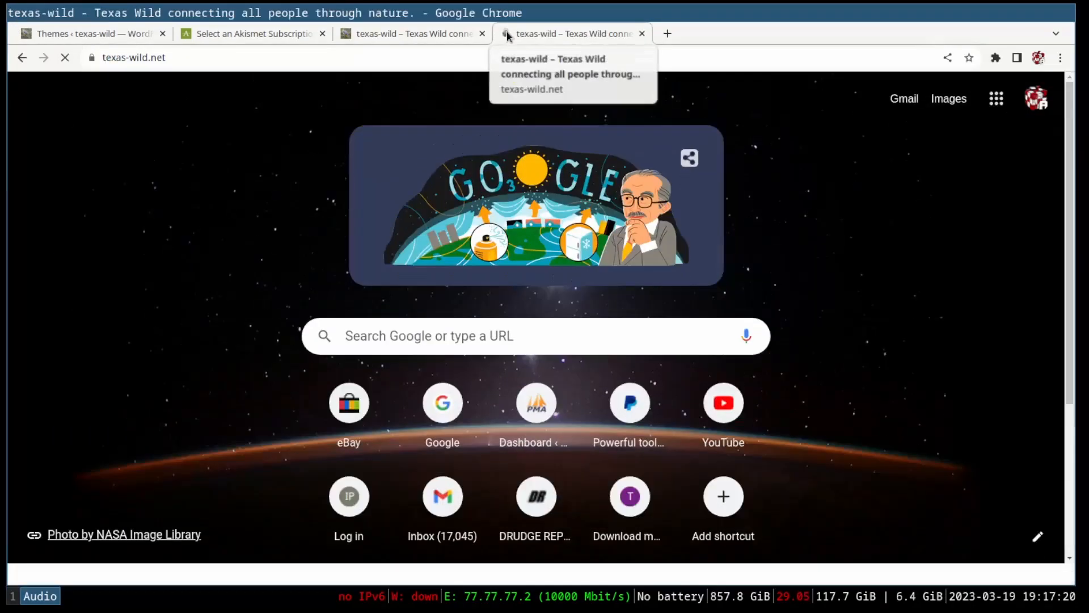
scroll(737, 391, "down", 1)
scroll(738, 391, "up", 1)
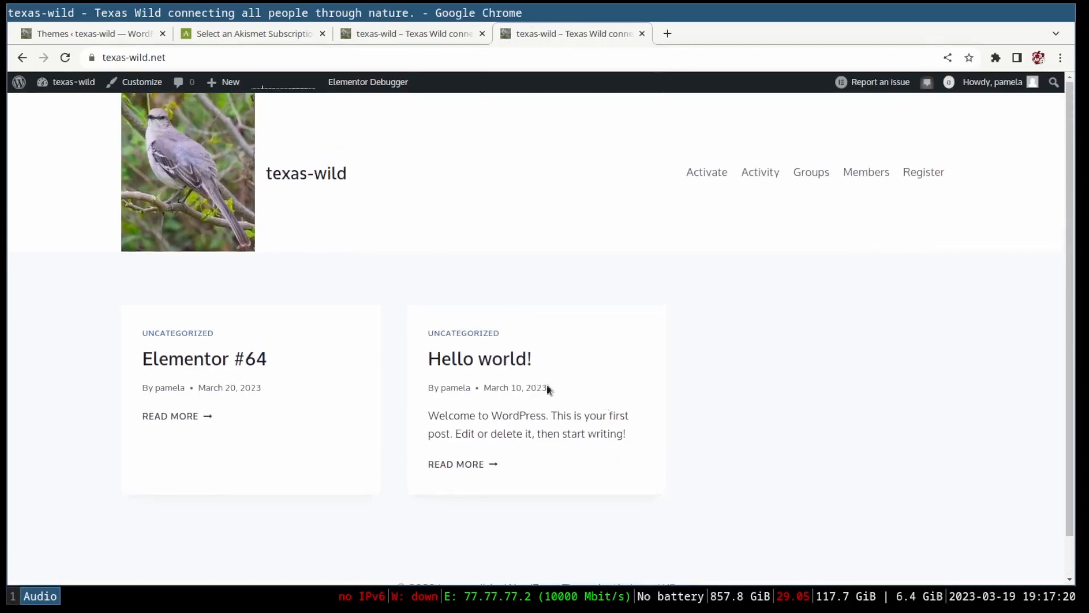
left_click(420, 35)
left_click(216, 34)
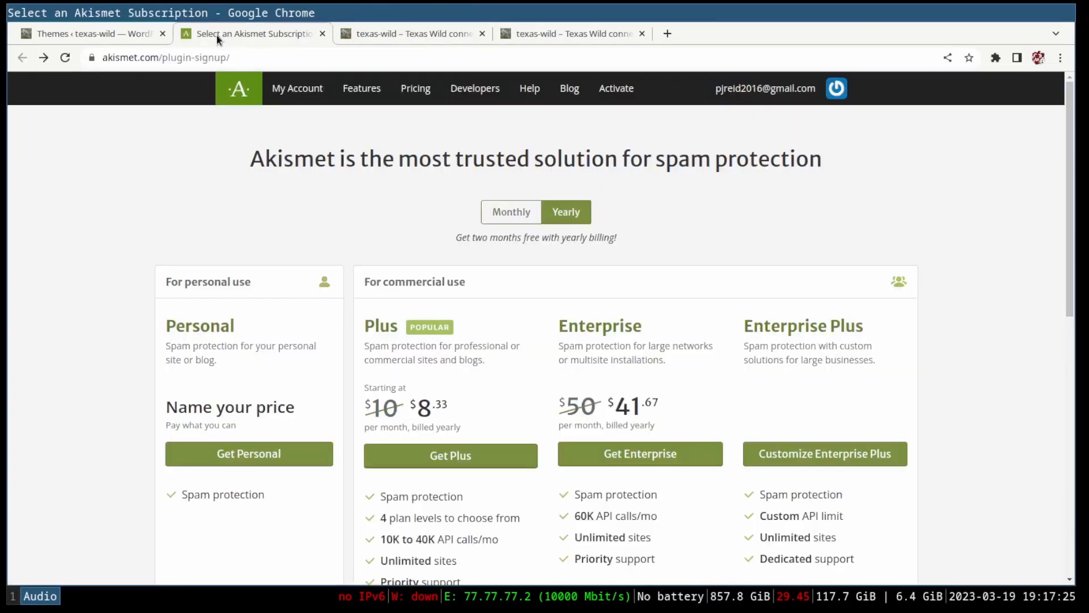
left_click(545, 39)
Go back to the site's Themes page and reactivate the Lensation theme.
left_click(113, 34)
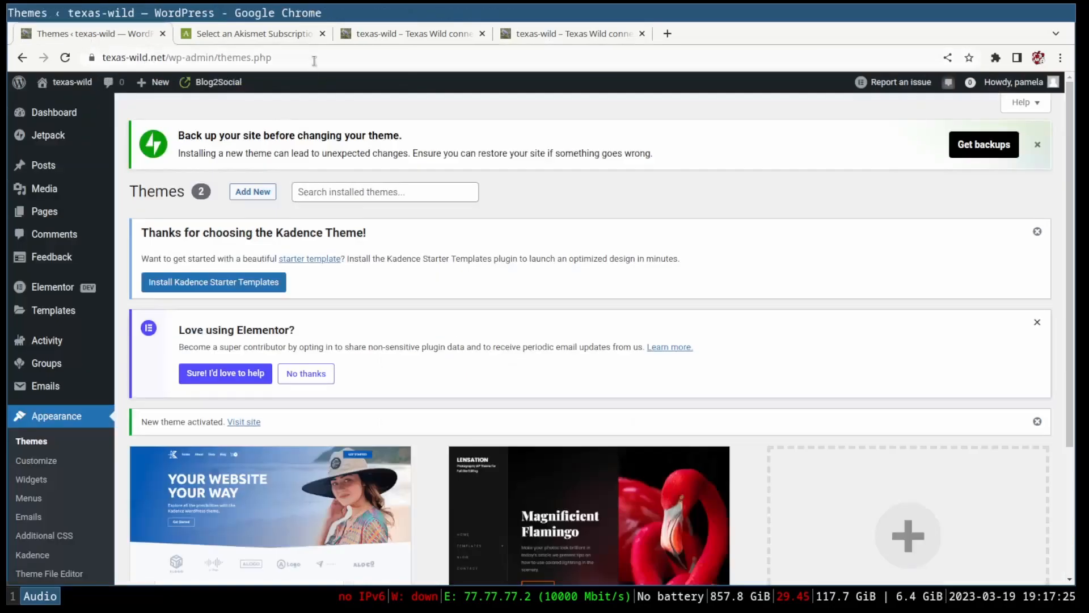
left_click_drag(305, 57, 254, 58)
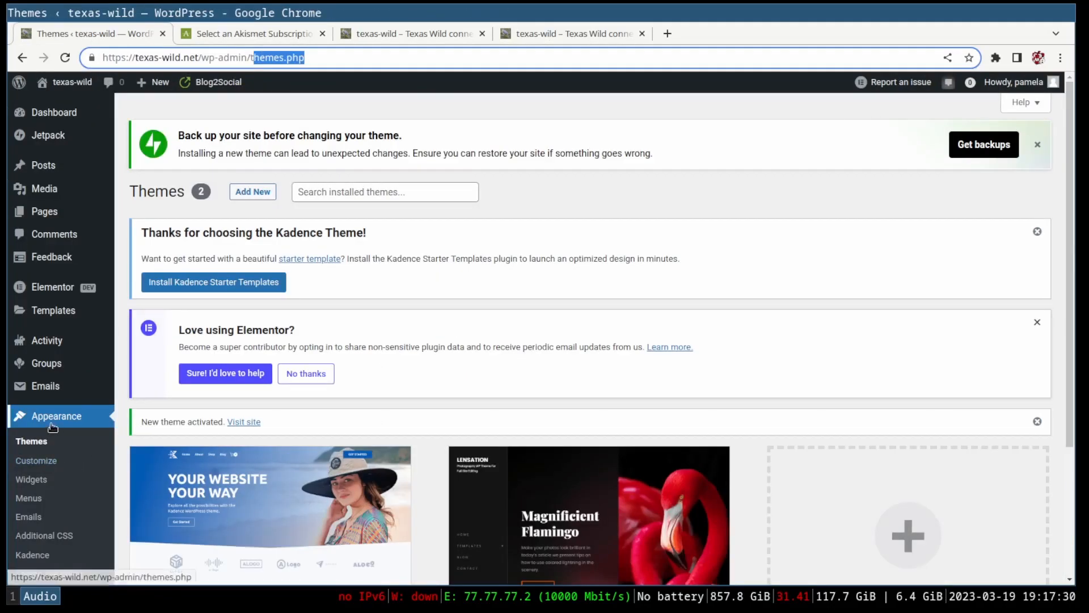
left_click(31, 440)
scroll(619, 344, "down", 3)
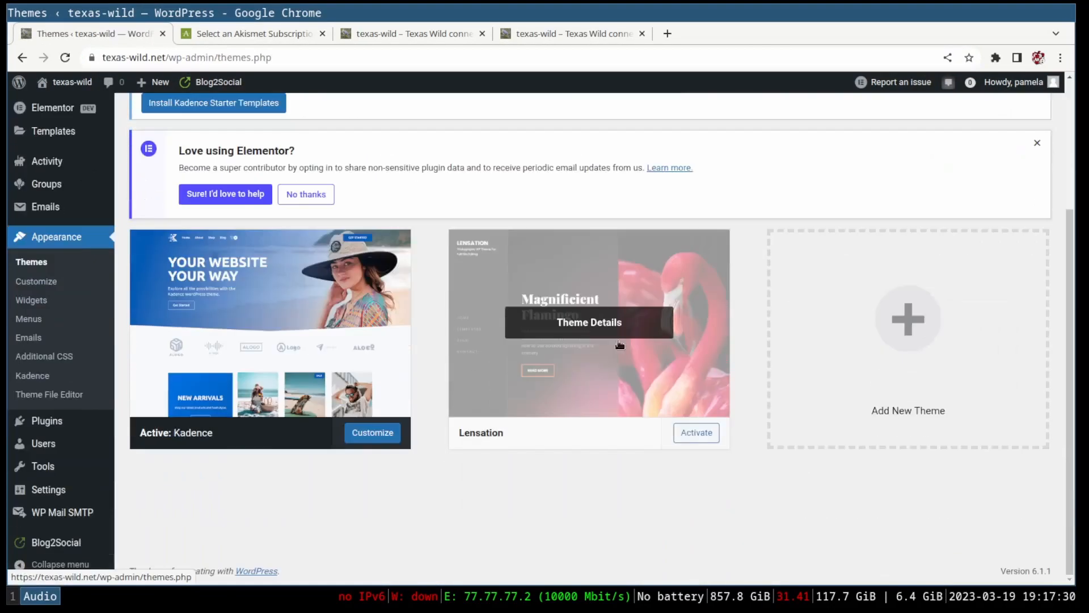
left_click(696, 432)
scroll(547, 441, "down", 1)
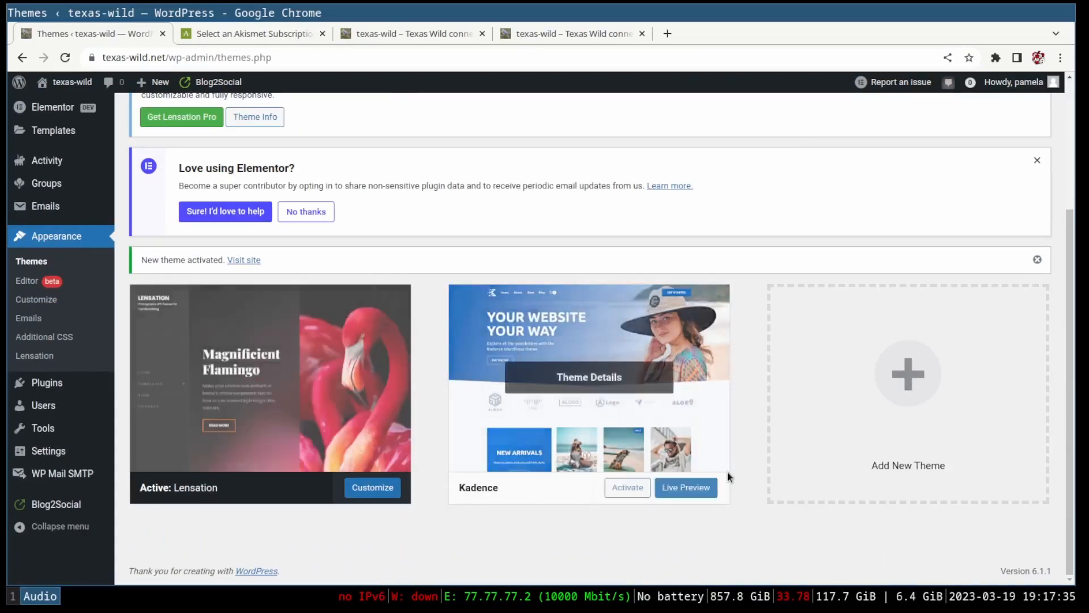
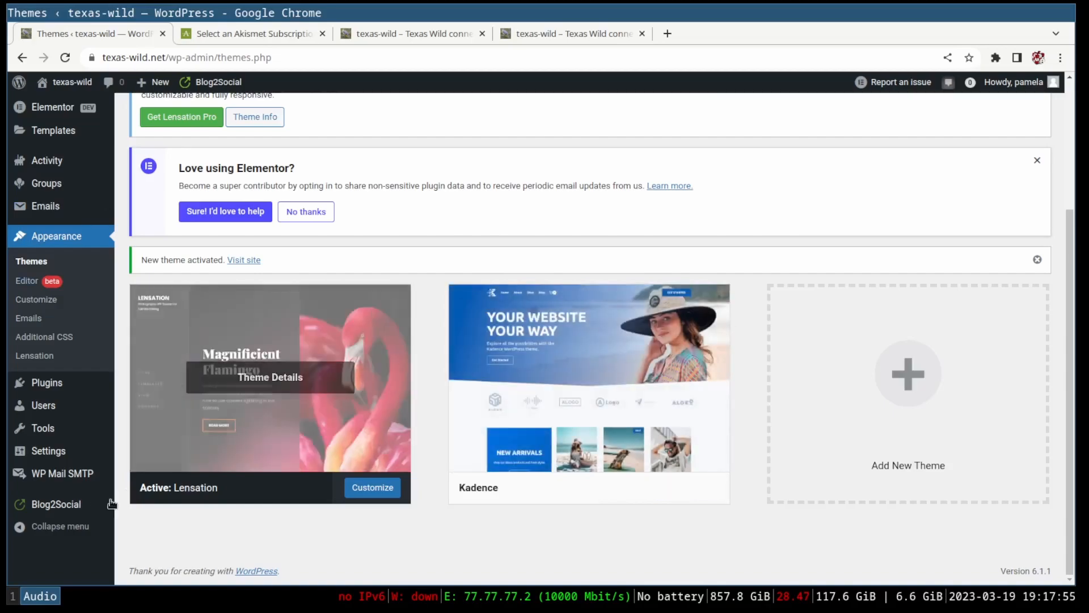
Look over the installed themes and read the Elementor contributor notice on the Themes page.
scroll(113, 156, "up", 3)
scroll(151, 360, "down", 2)
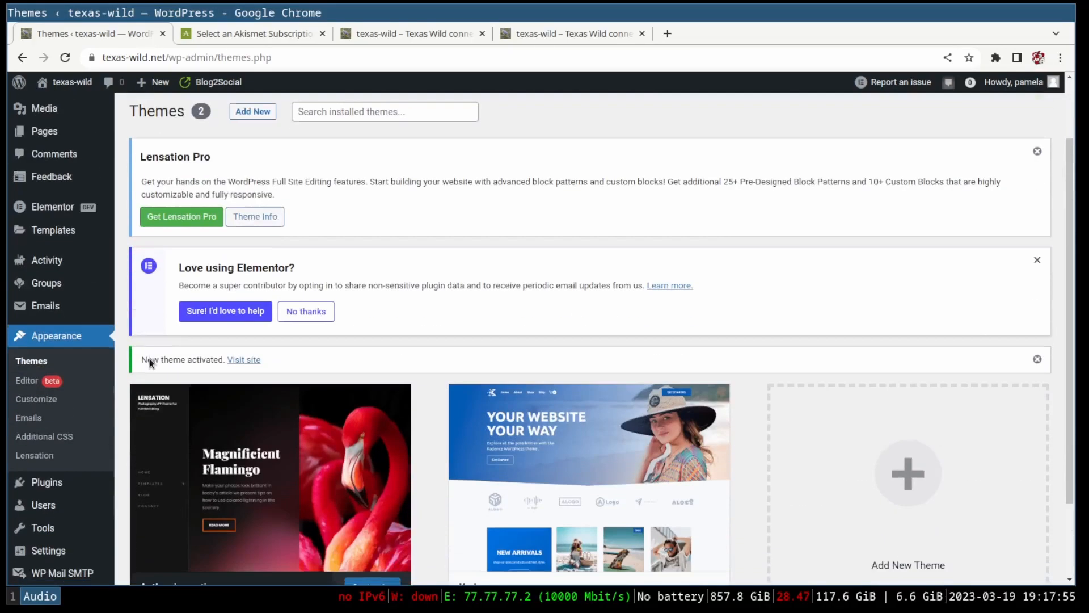
scroll(681, 397, "down", 2)
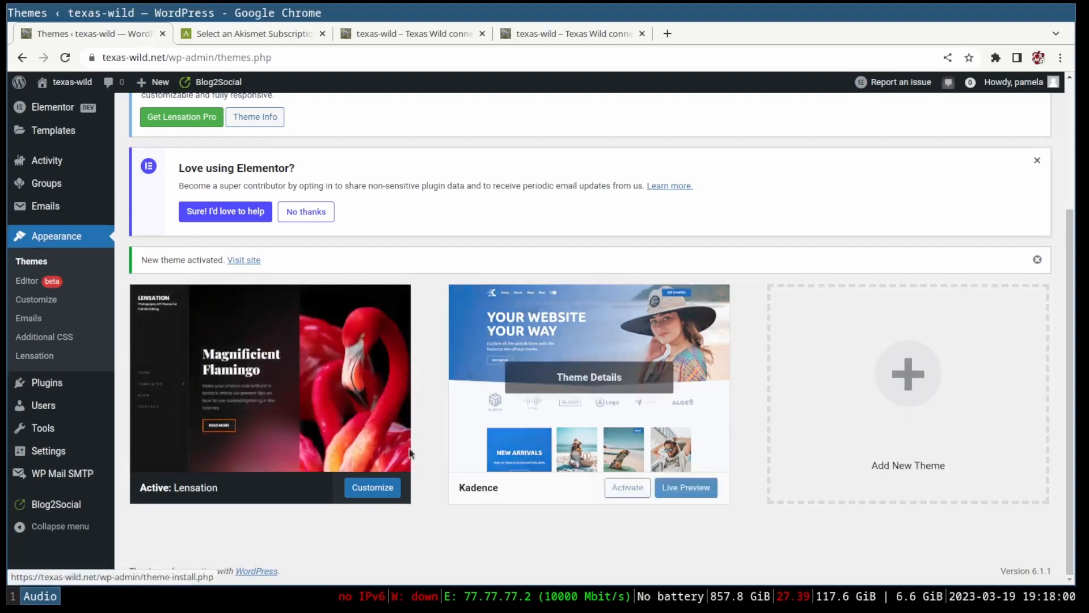
scroll(403, 449, "up", 3)
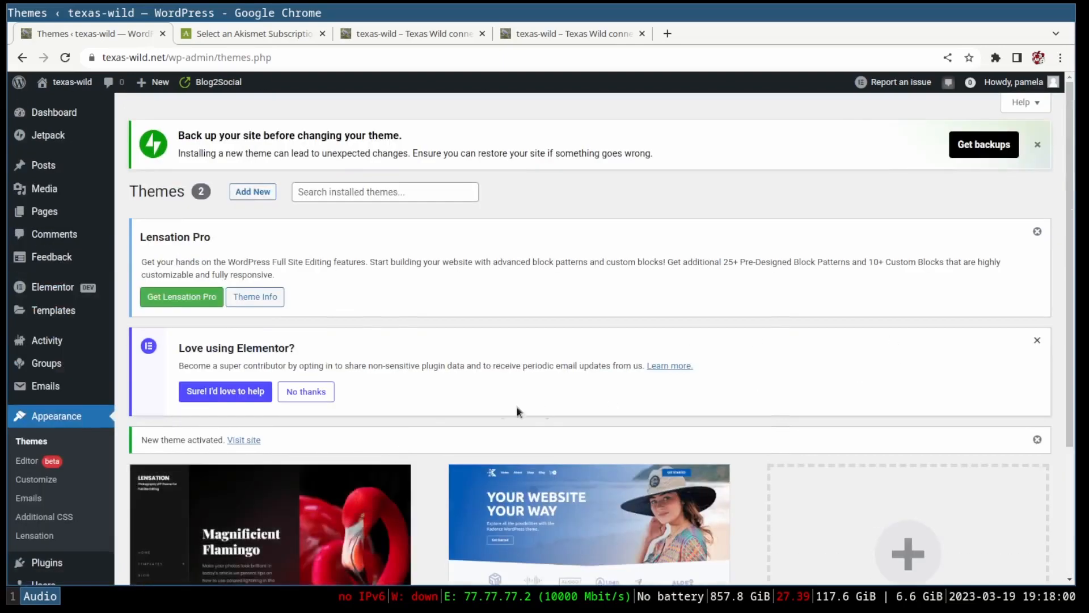
left_click_drag(517, 407, 160, 363)
left_click(852, 381)
left_click_drag(732, 356, 158, 350)
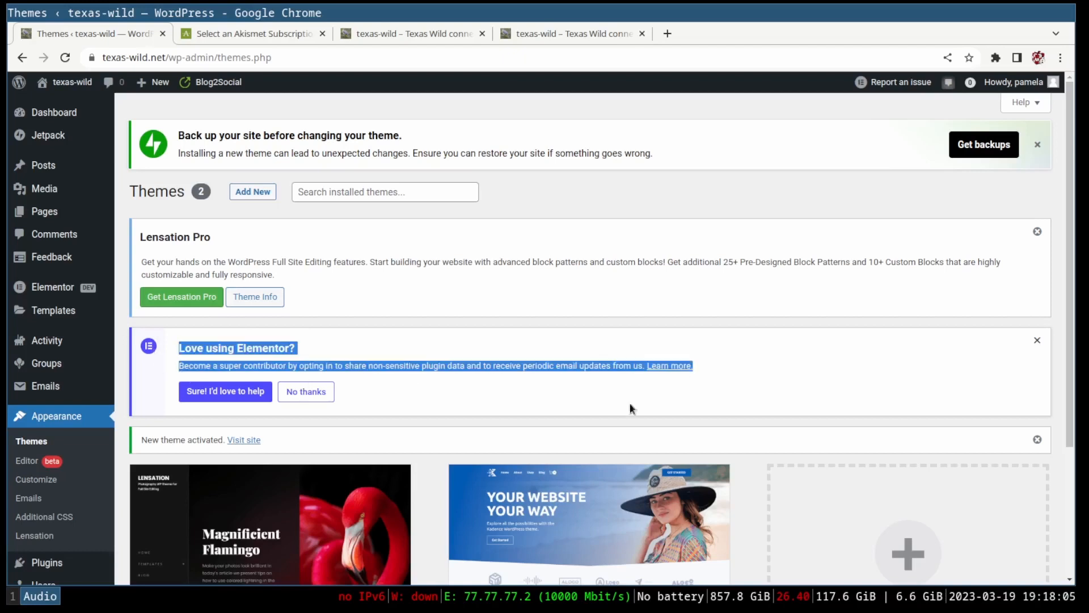
left_click(780, 366)
left_click_drag(780, 366, 152, 350)
left_click_drag(822, 366, 187, 350)
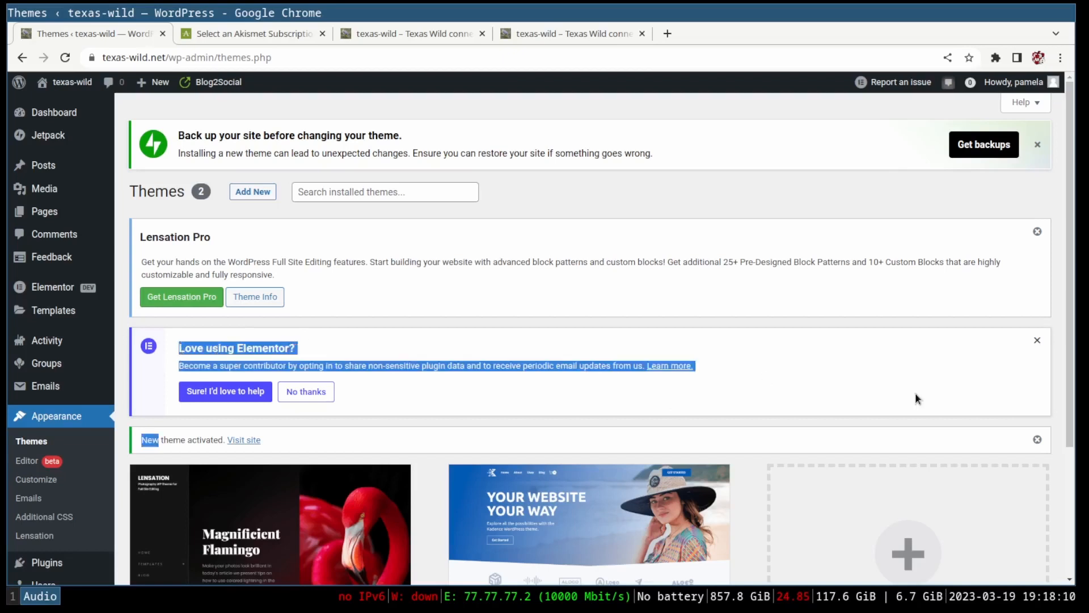
left_click(794, 373)
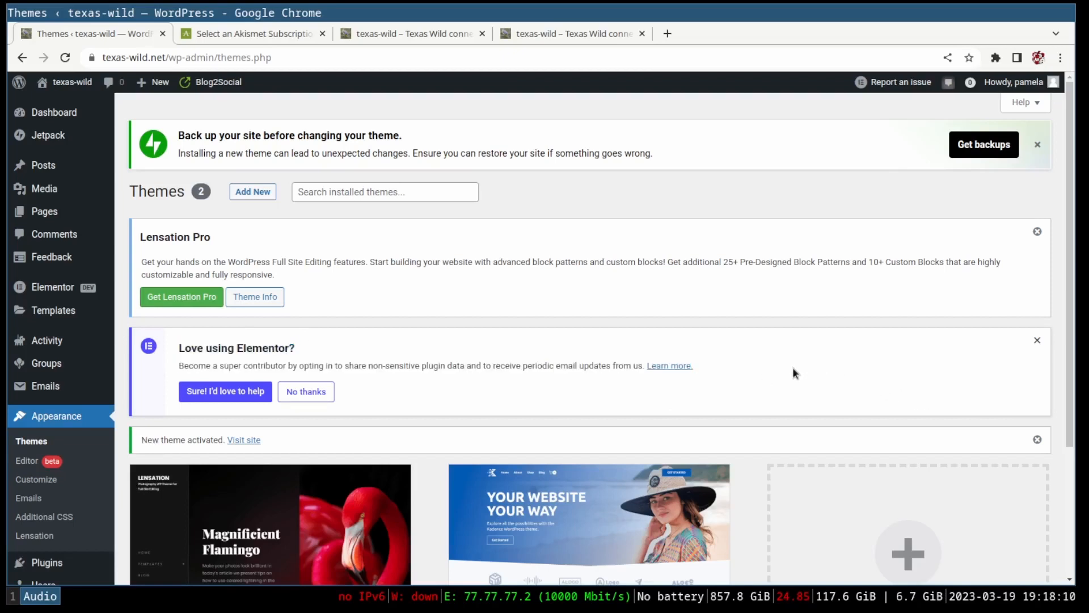
left_click_drag(794, 373, 851, 408)
left_click(172, 357)
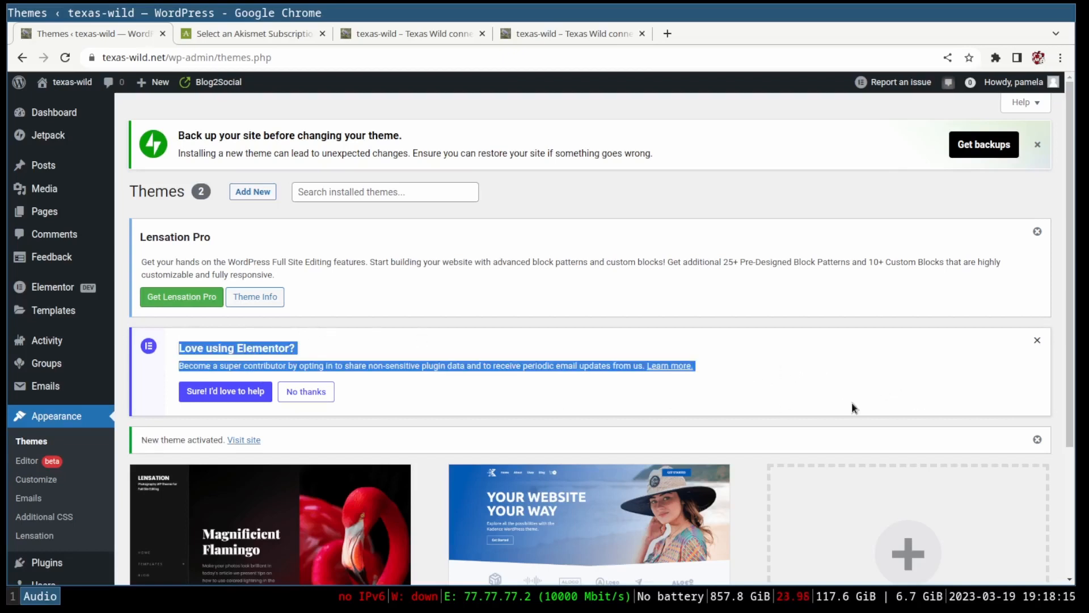
left_click(793, 364)
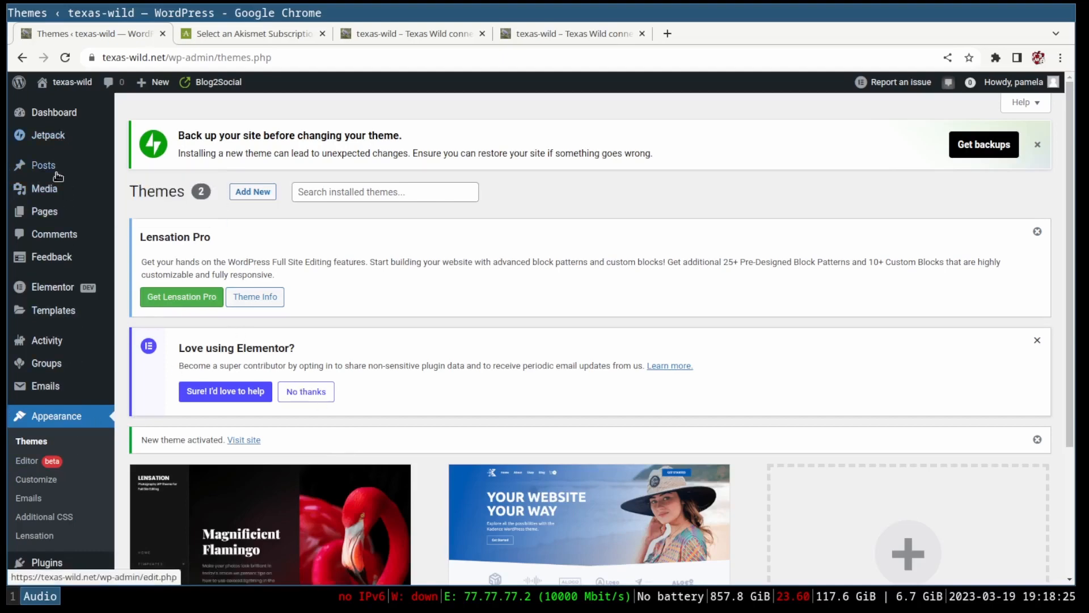
Open the site's Comments page and review the comment list and its moderation options.
left_click(53, 233)
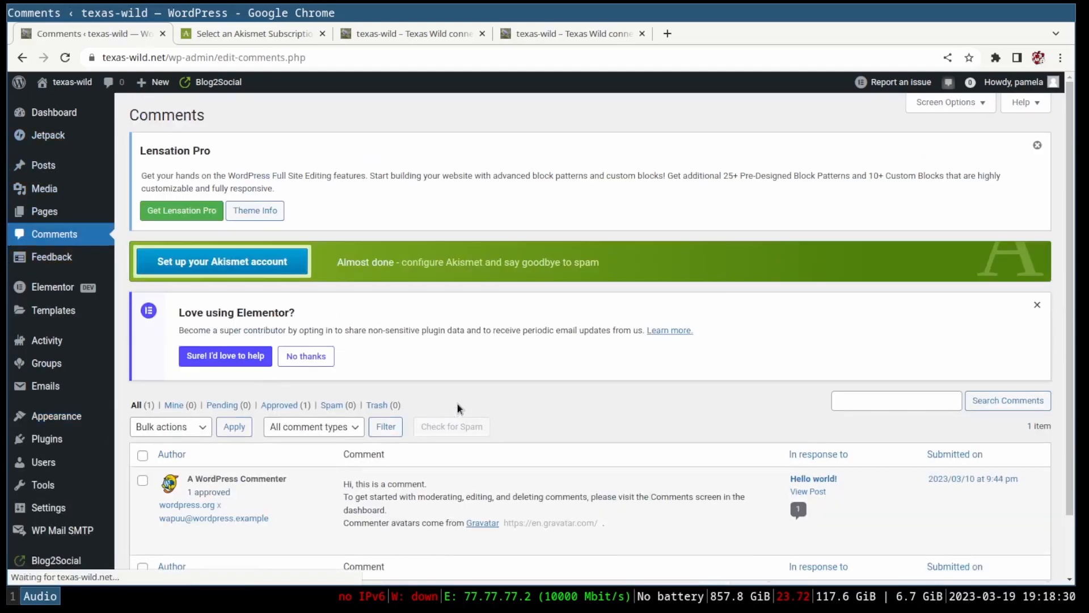
scroll(457, 403, "down", 2)
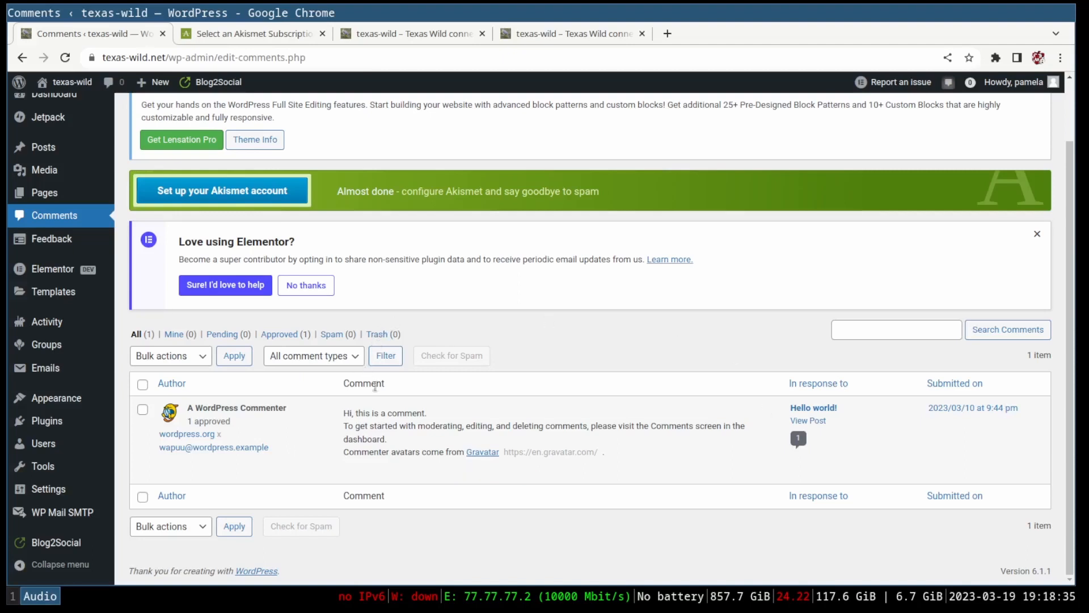
mouse_move(532, 458)
Open the Media Library and browse through all the uploaded photos.
left_click(57, 191)
left_click(57, 189)
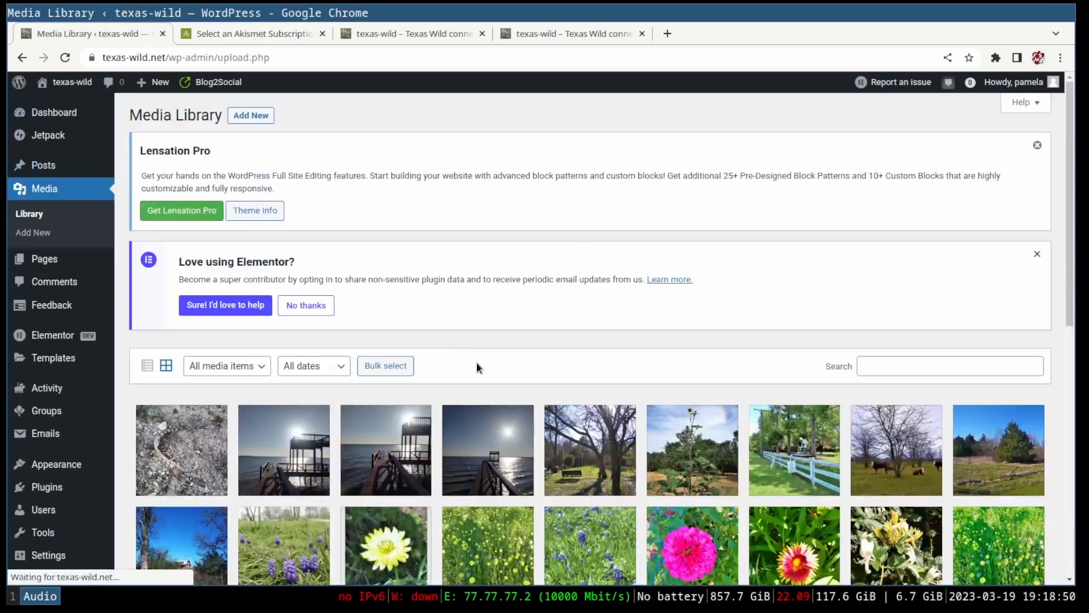
scroll(475, 397, "down", 8)
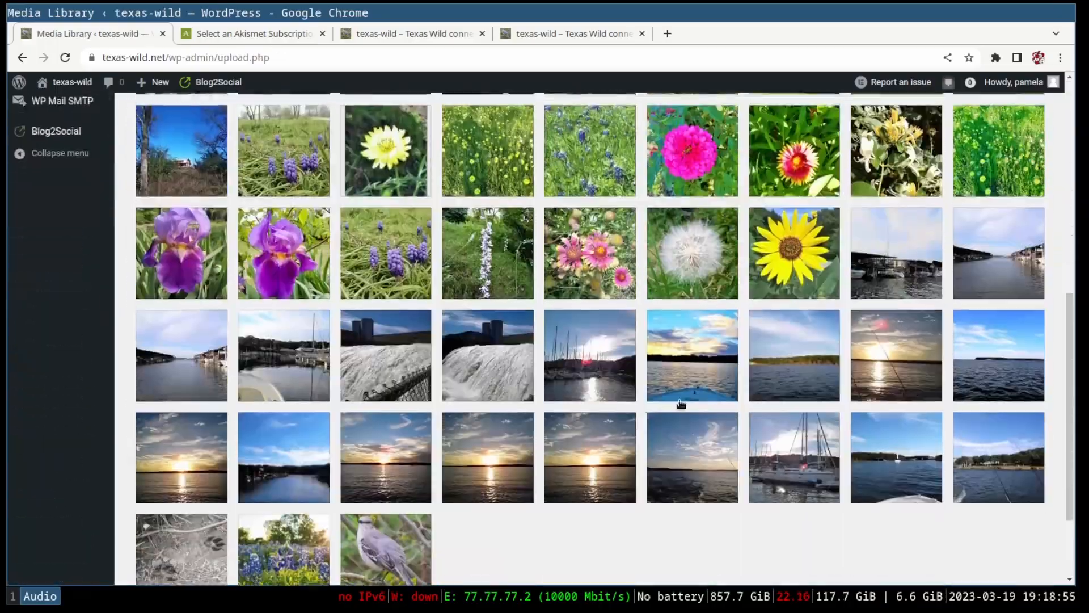
scroll(680, 404, "down", 3)
scroll(713, 499, "up", 10)
scroll(751, 401, "down", 2)
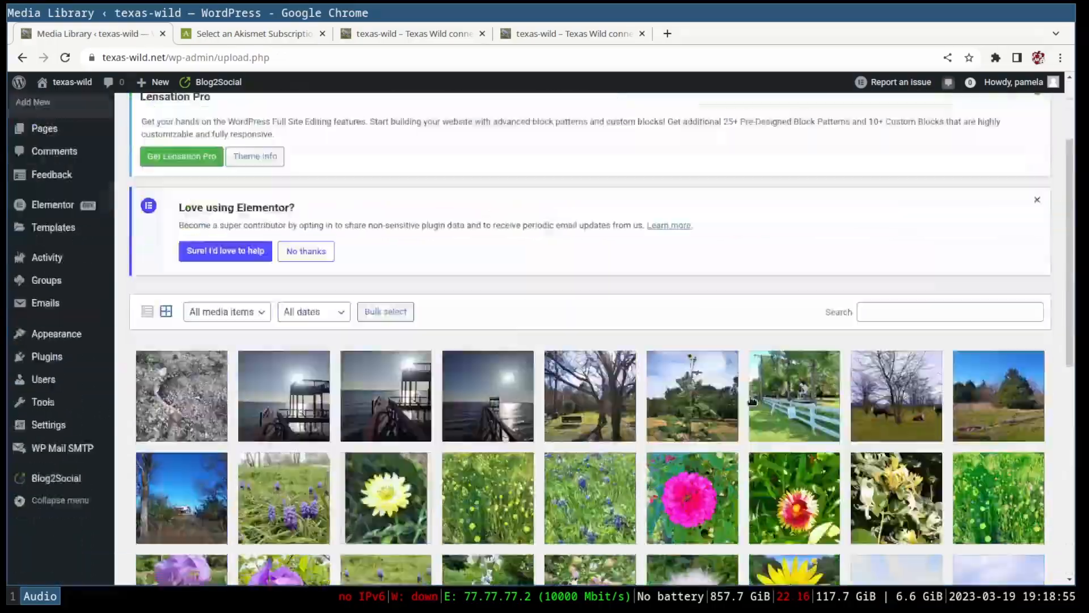
scroll(752, 401, "down", 8)
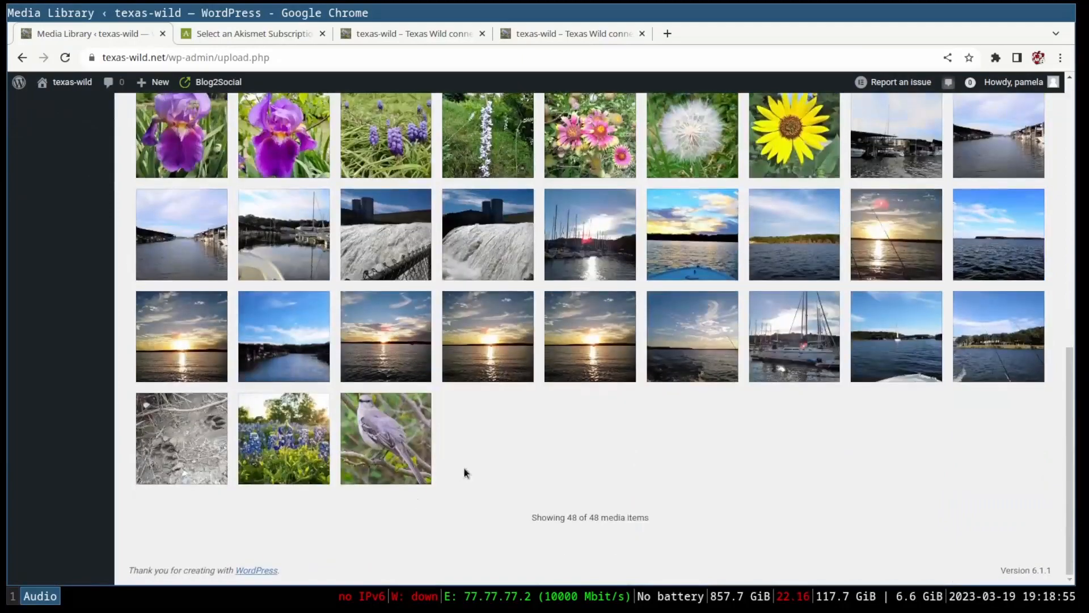
scroll(466, 473, "up", 10)
View the attachment details of two lake pier photos and the QUINLAN, TX (5) photo, closing each, and look over the remaining images.
left_click(271, 423)
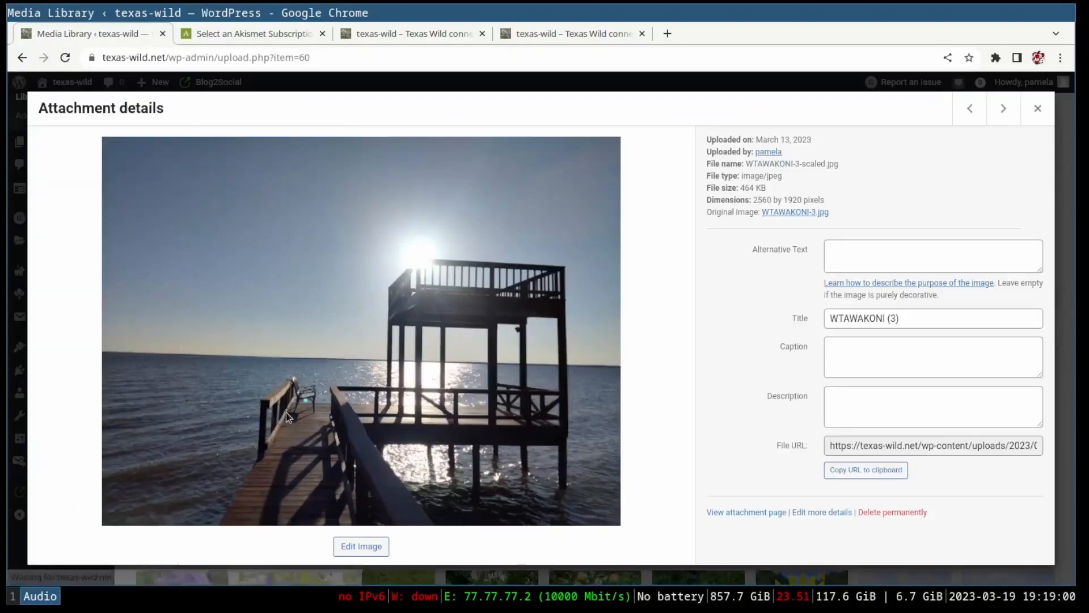
left_click(1037, 109)
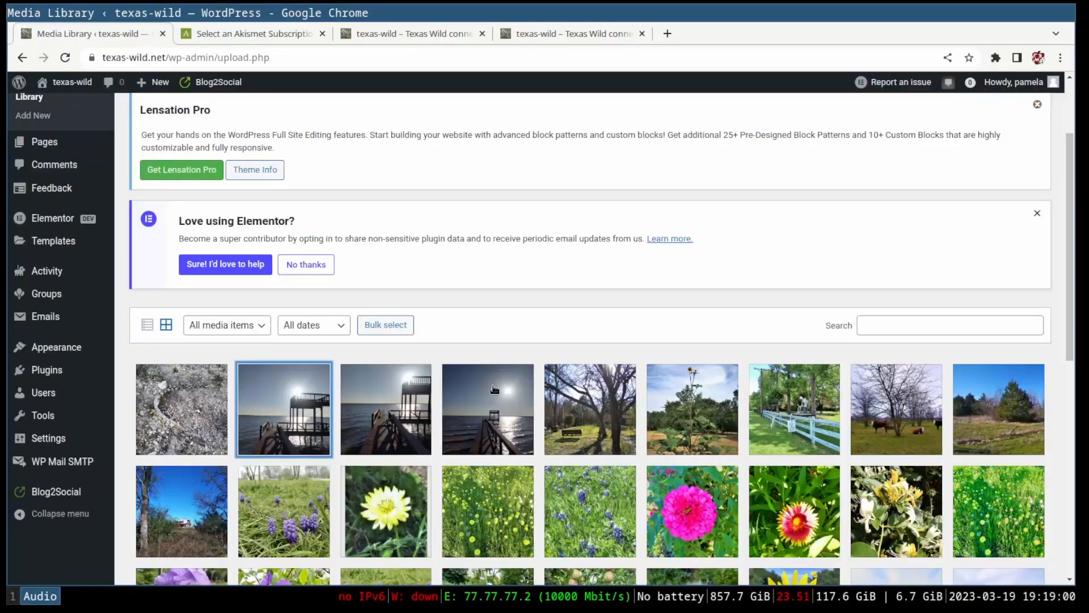
left_click(494, 389)
left_click(1037, 108)
left_click(559, 388)
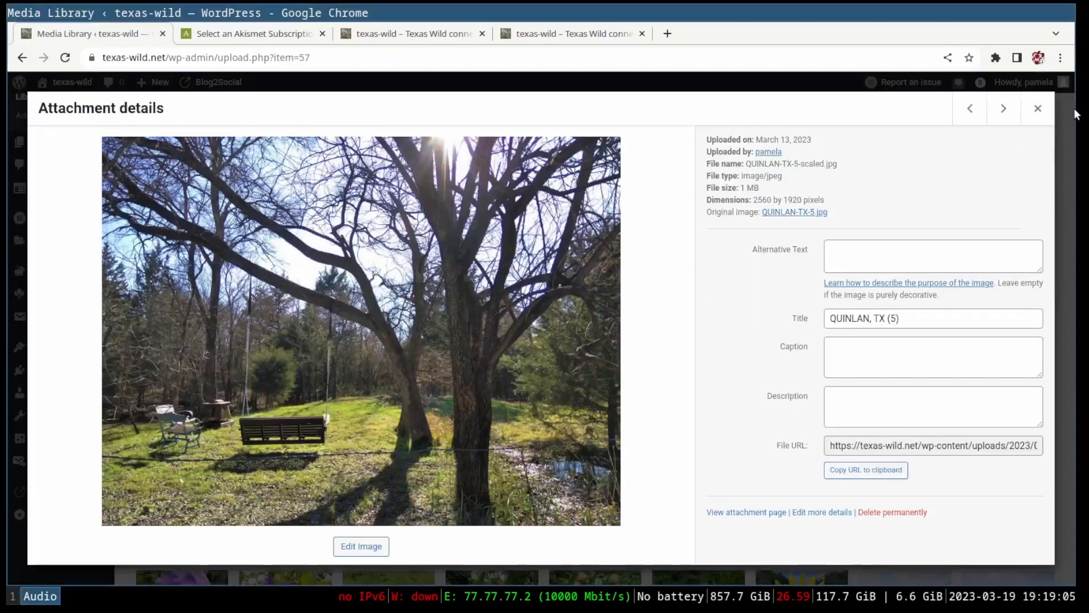
left_click(1038, 109)
scroll(546, 355, "down", 6)
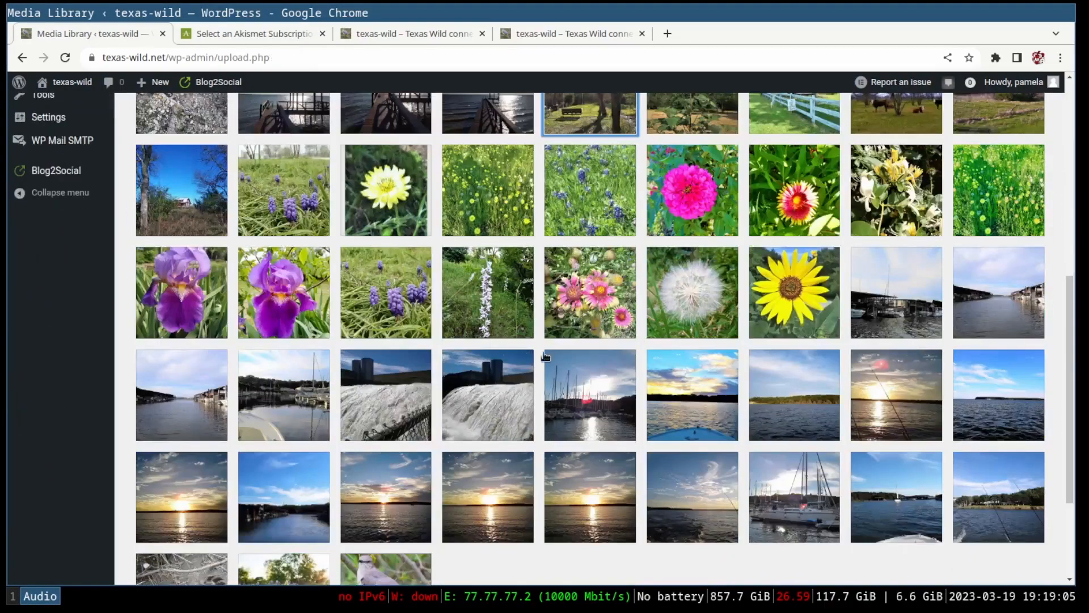
scroll(546, 355, "down", 3)
scroll(546, 356, "up", 15)
Open the site's General Settings and review the options from the date and time formats to the site title and addresses.
mouse_move(41, 168)
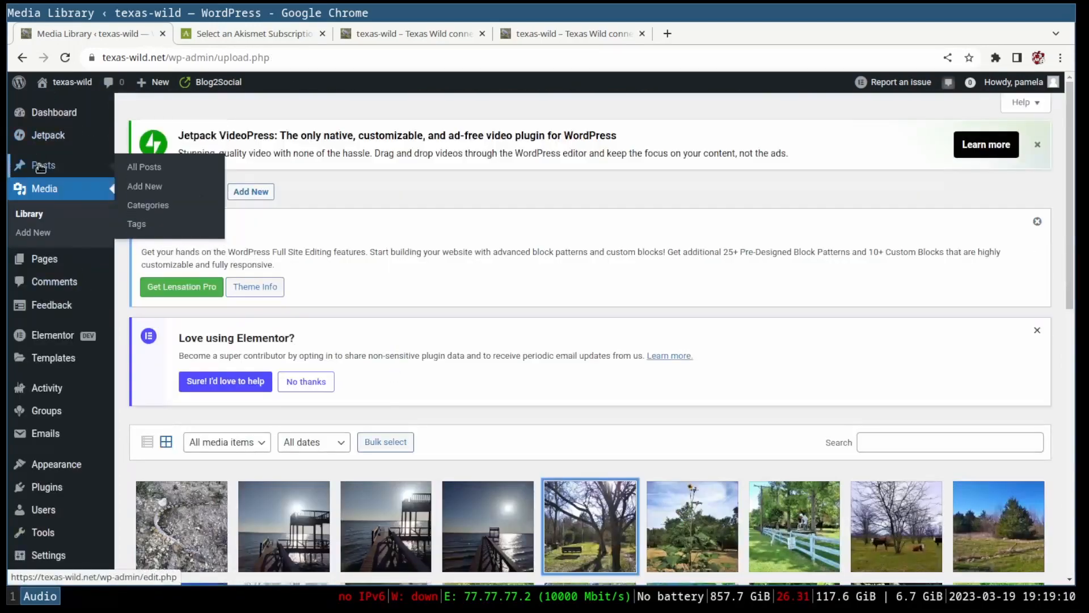
mouse_move(61, 269)
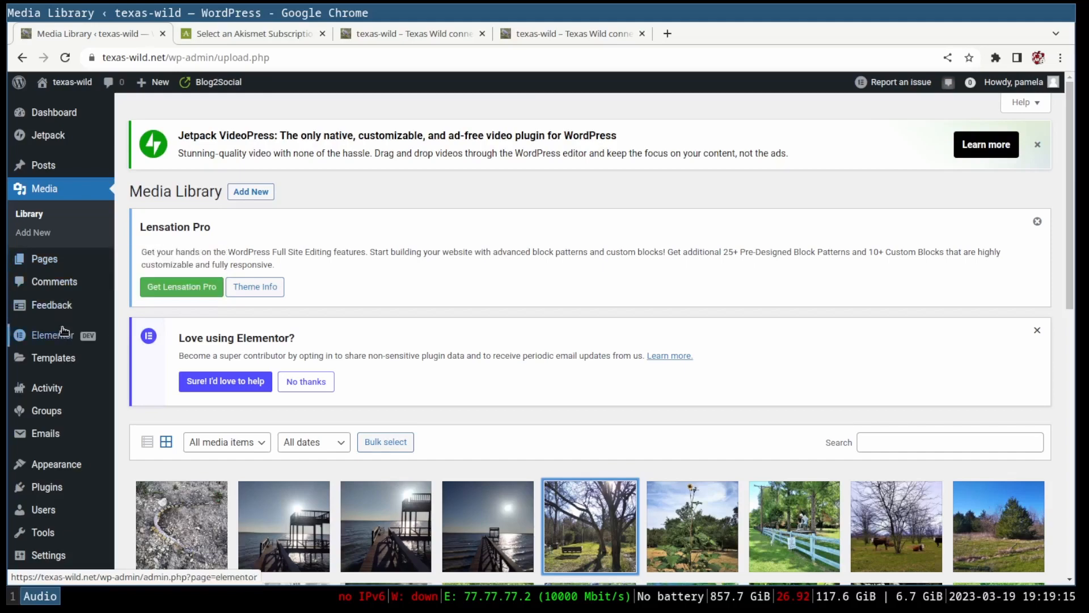
left_click(56, 358)
scroll(68, 400, "down", 3)
left_click(68, 402)
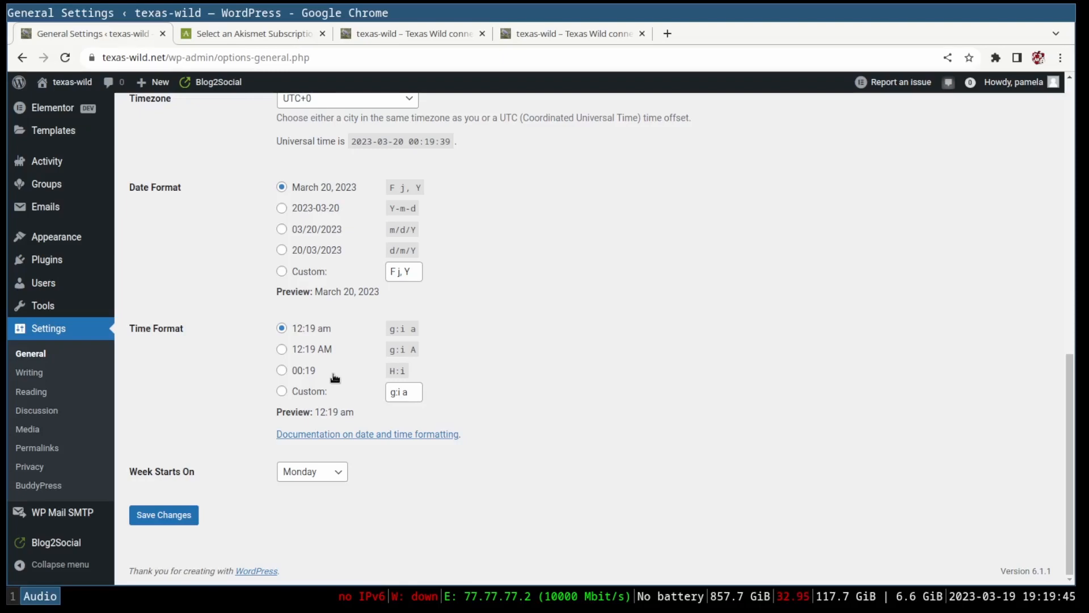
scroll(335, 377, "up", 10)
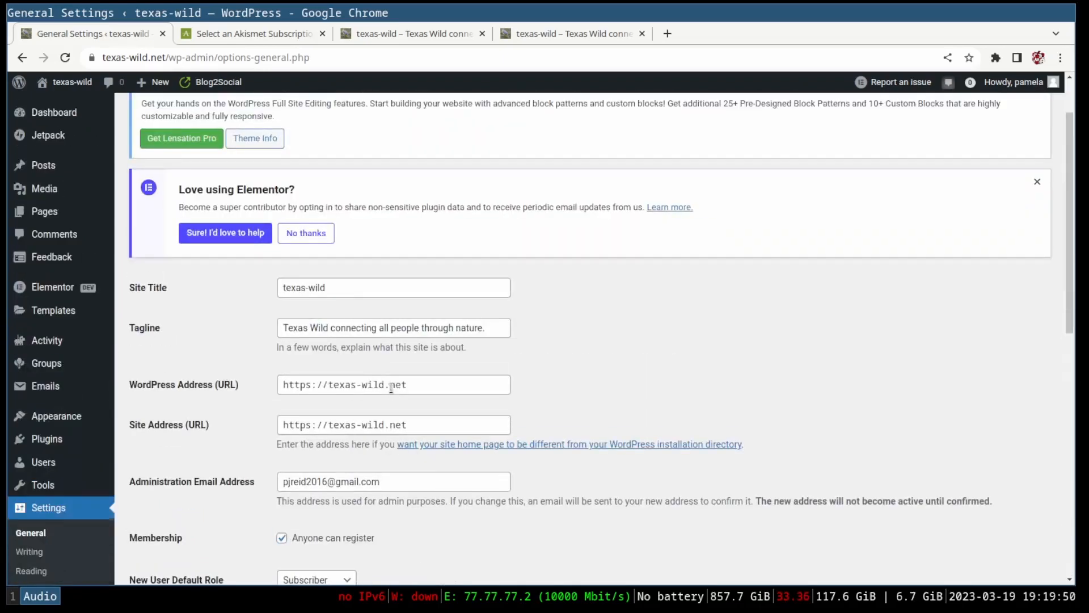